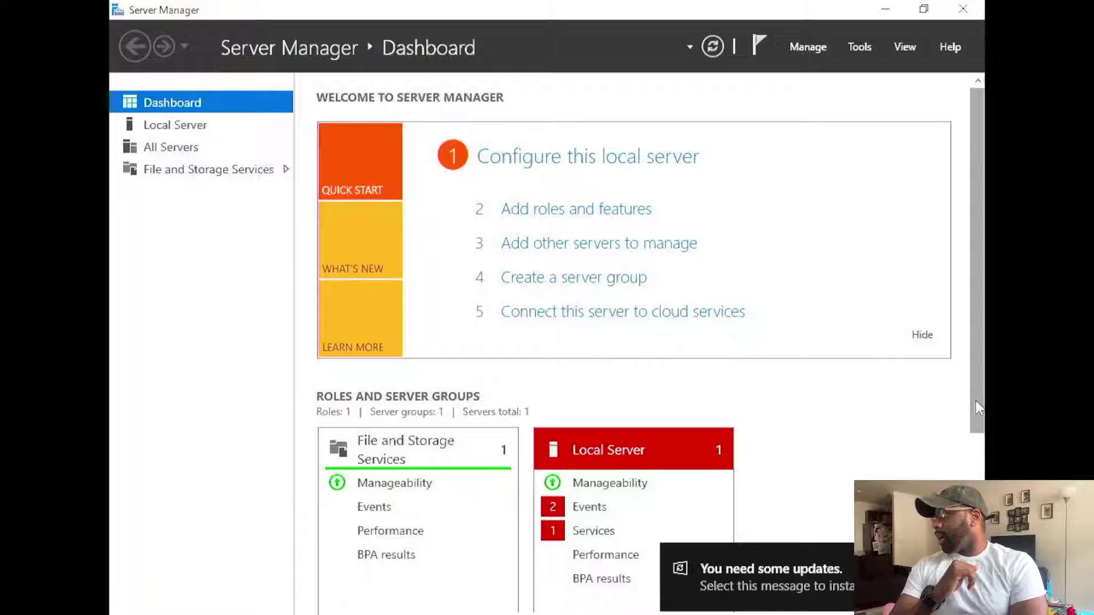
# - Minimize the Server Manager Dashboard to reveal the Windows Server desktop
pyautogui.scroll(-2, 976, 401)
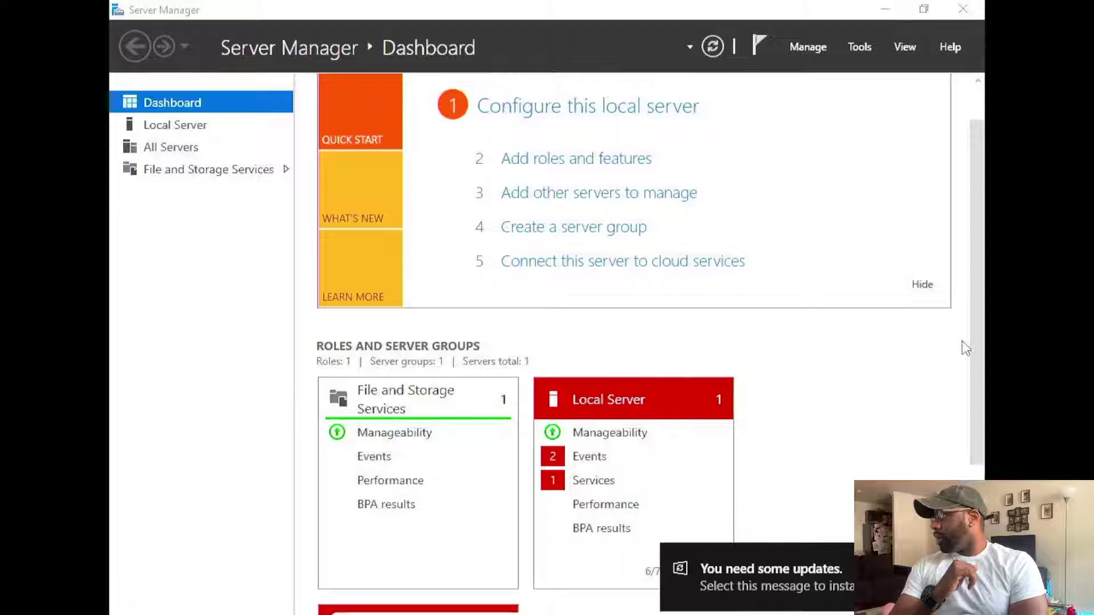
pyautogui.scroll(2, 969, 319)
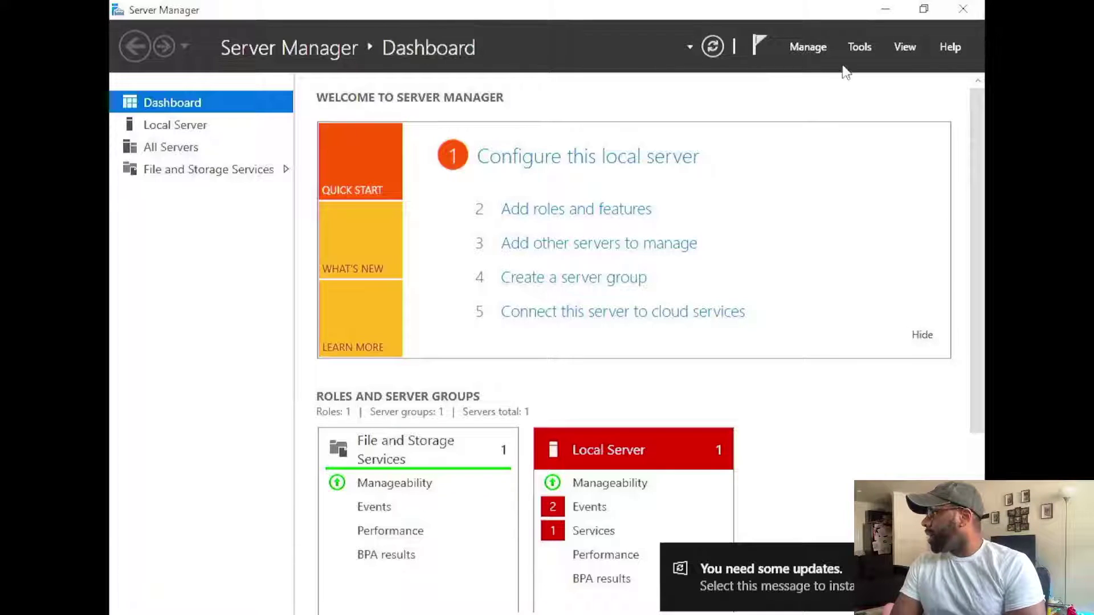
pyautogui.click(889, 9)
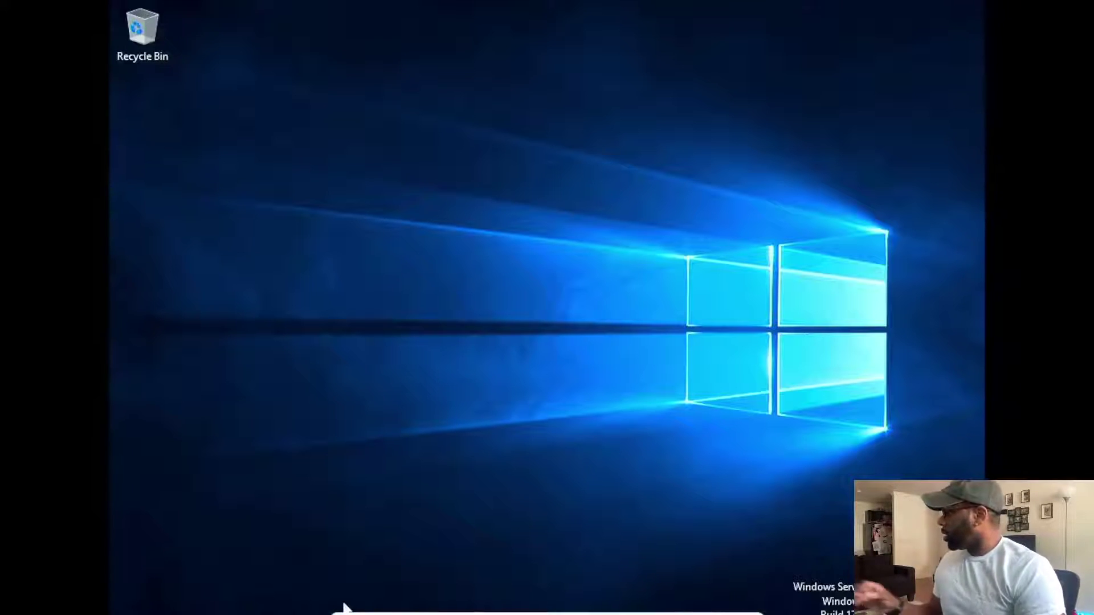
# - Search for 'c:' from the Start menu and open the C: drive in File Explorer
pyautogui.press('super')
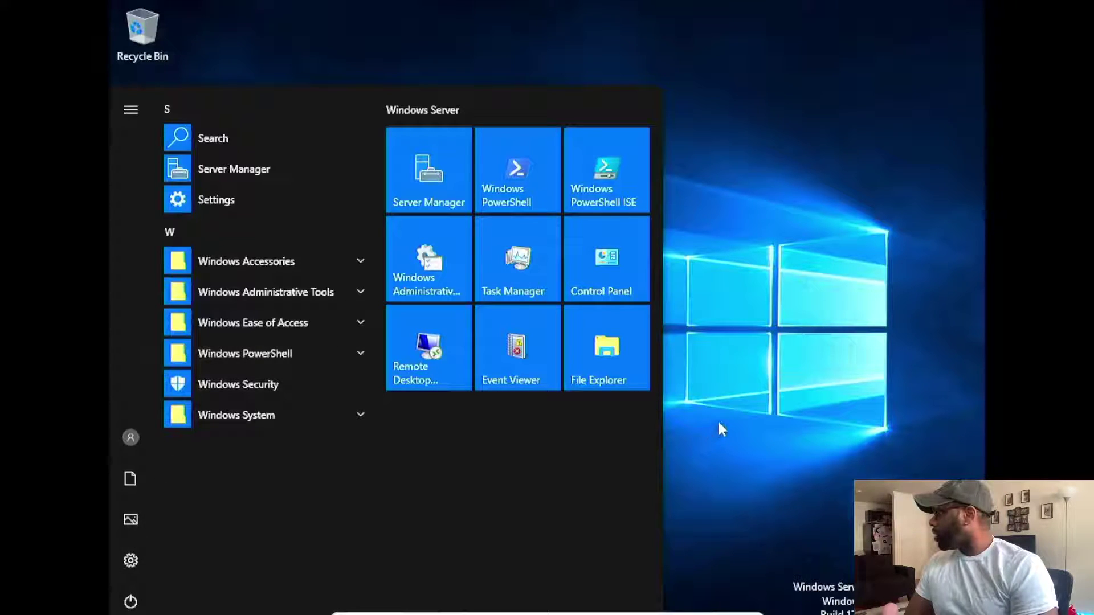
pyautogui.click(779, 465)
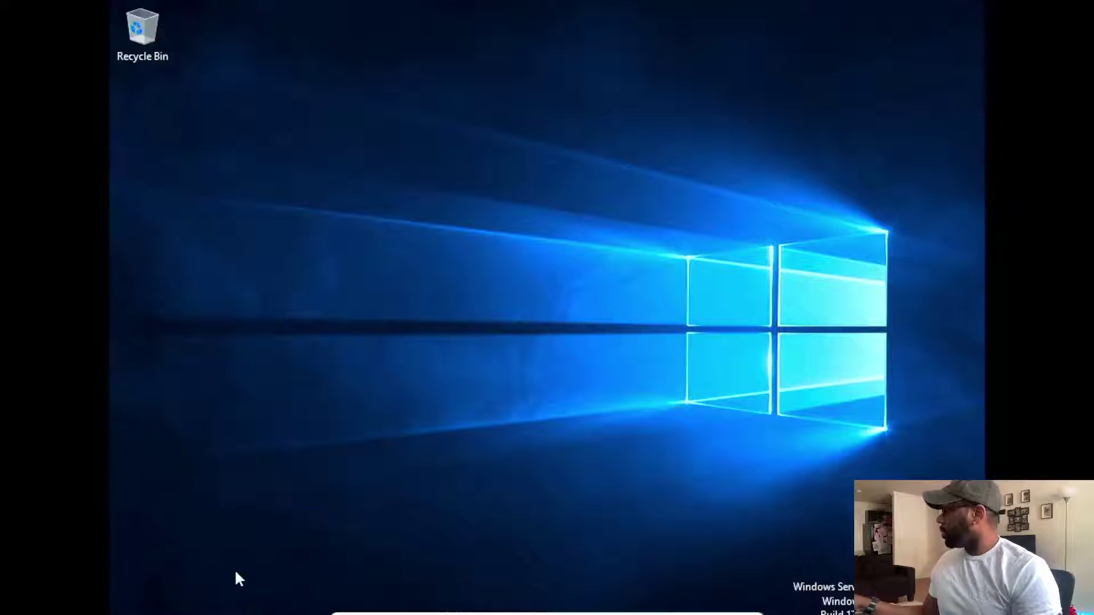
pyautogui.press('super')
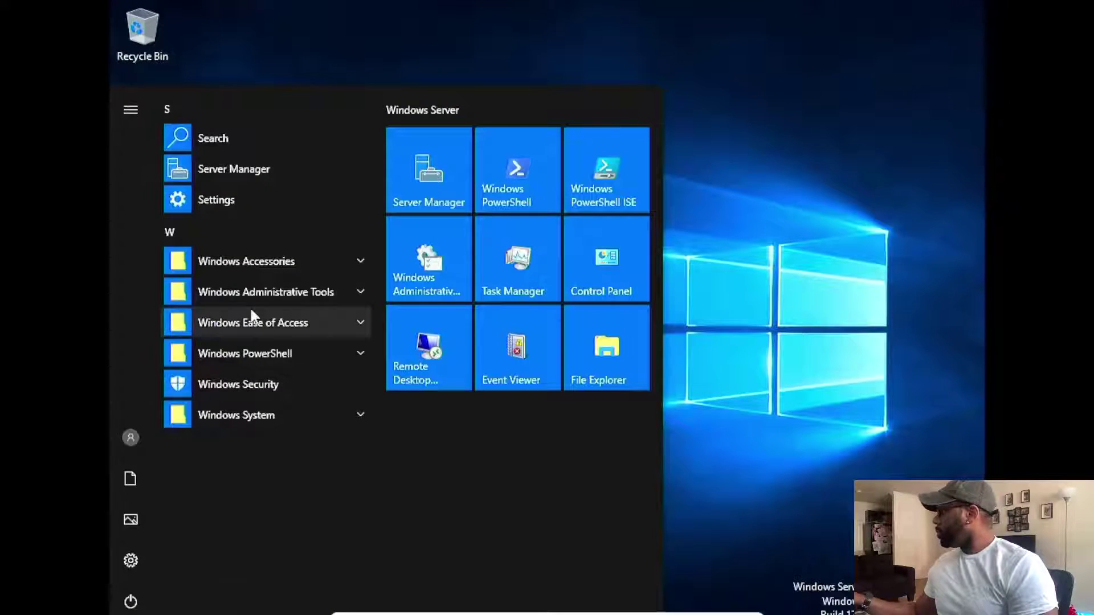
pyautogui.click(227, 137)
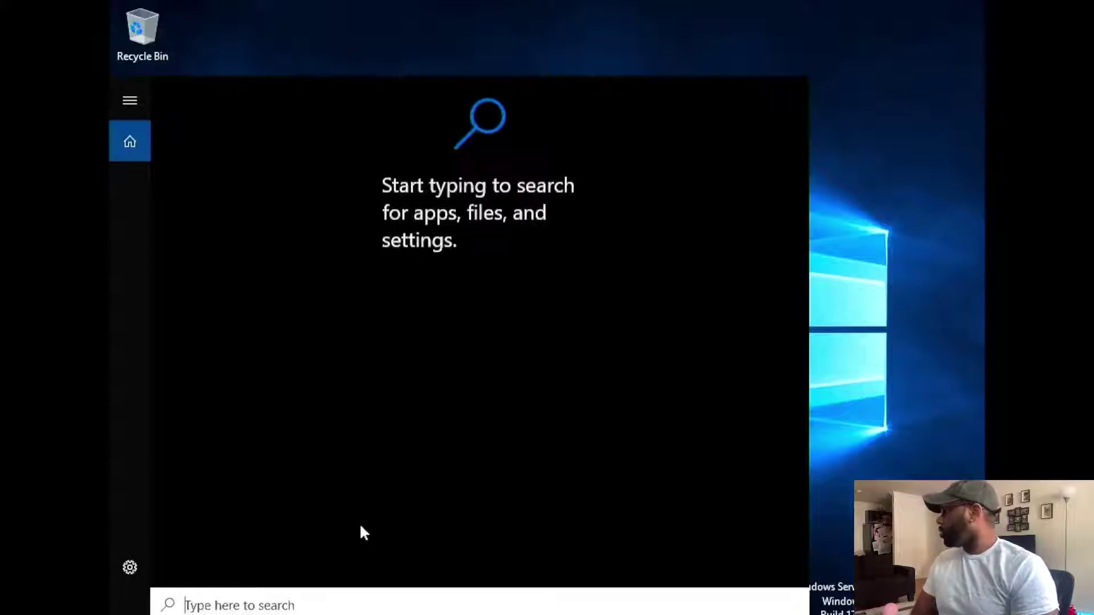
pyautogui.write('c')
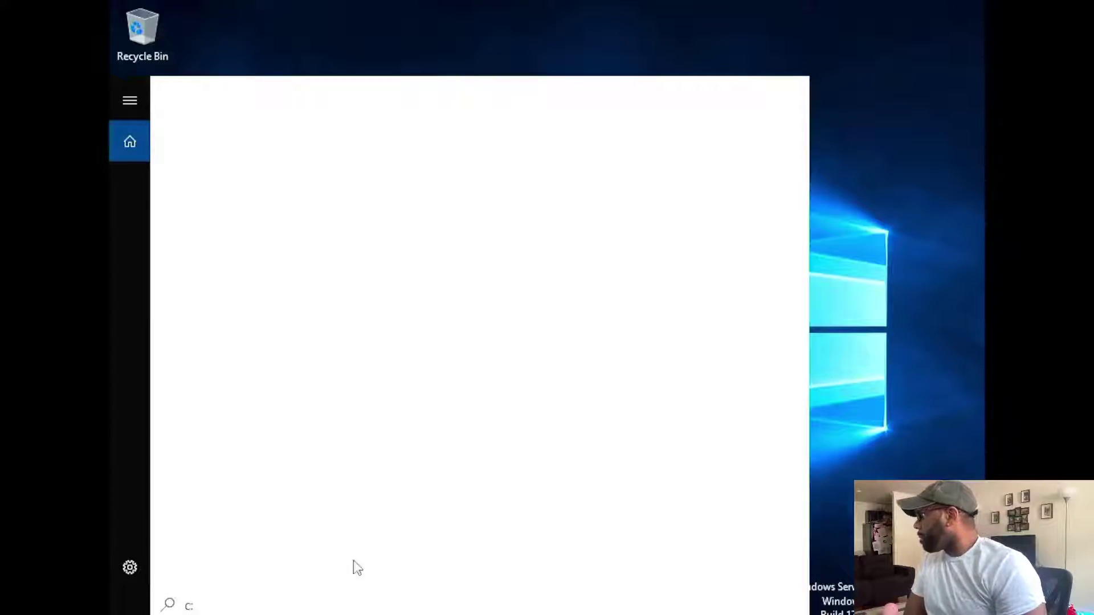
pyautogui.write(':')
pyautogui.click(314, 188)
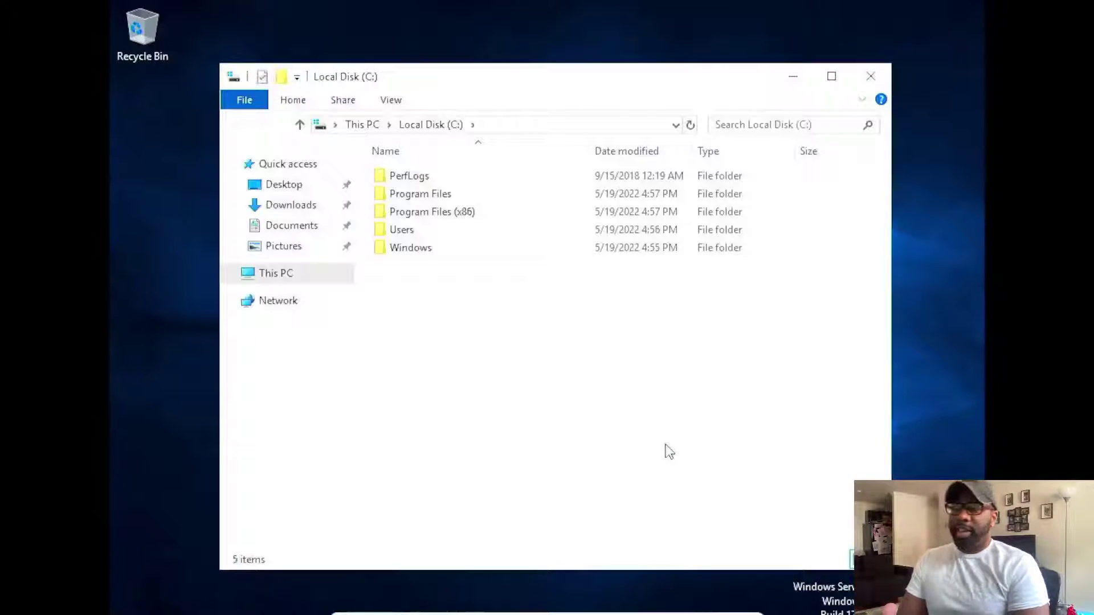
# - Open This PC's Properties and choose Change settings to reach the Computer Name page
pyautogui.rightClick(291, 273)
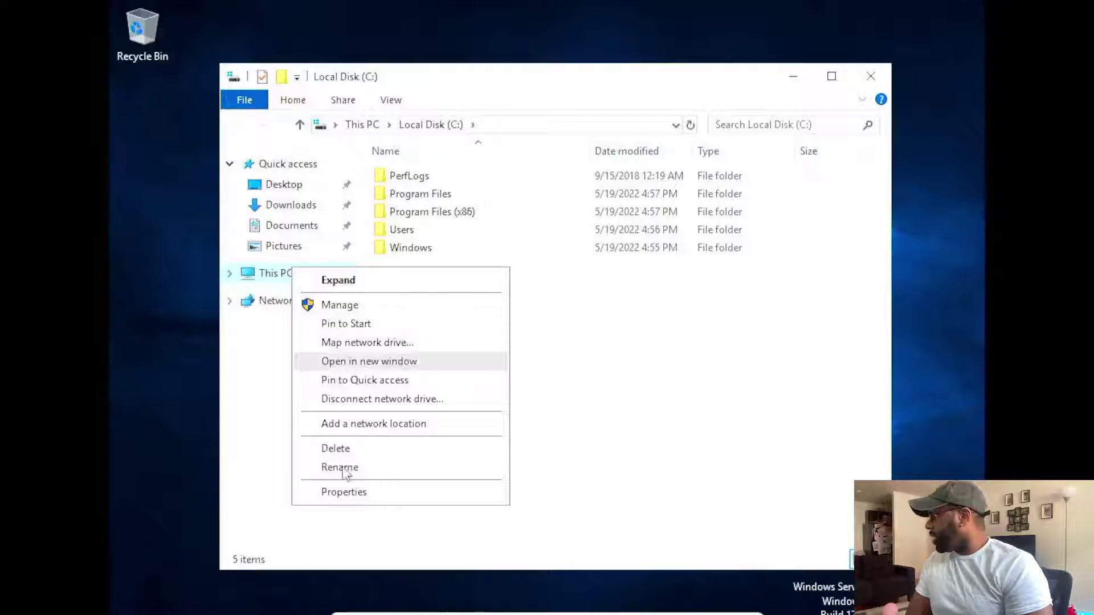
pyautogui.click(348, 492)
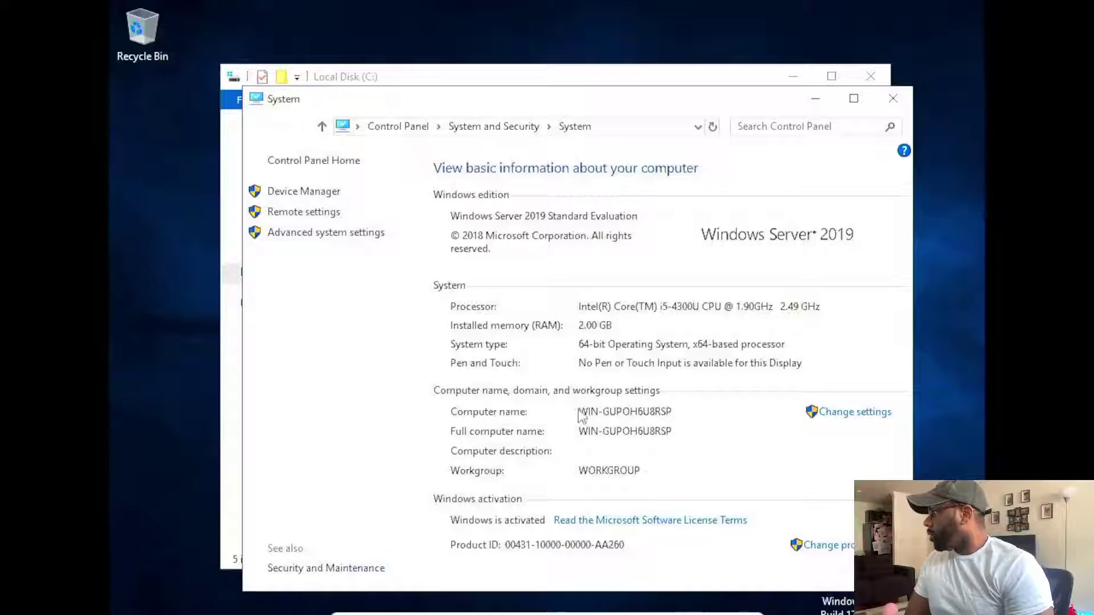
pyautogui.click(846, 416)
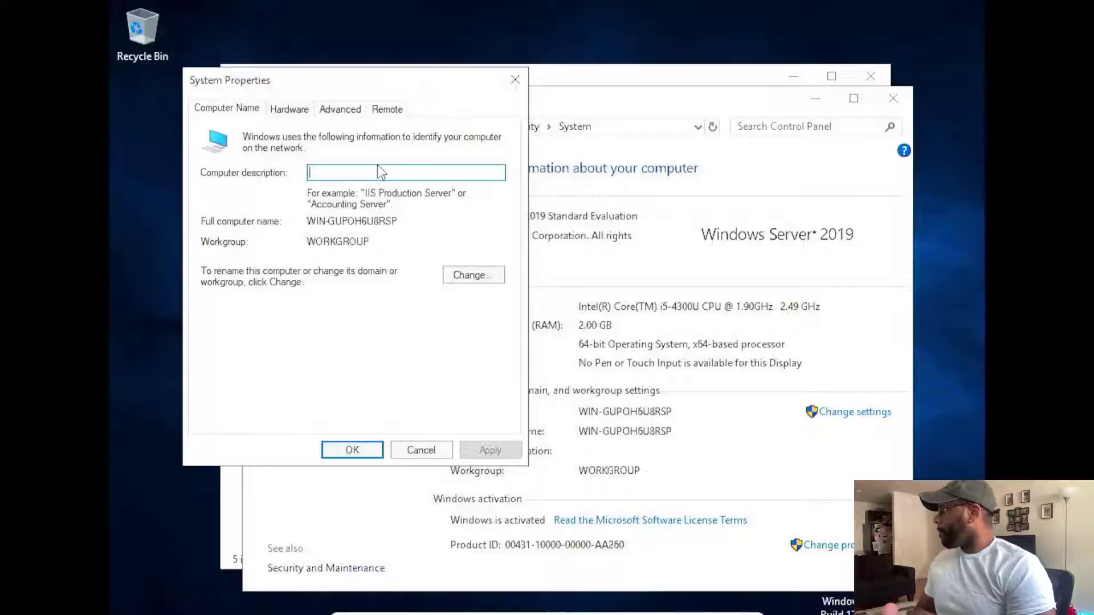
# - Apply 'Windows Server 2019-1' as the computer description and open the Computer Name/Domain Changes dialog
pyautogui.write('Win')
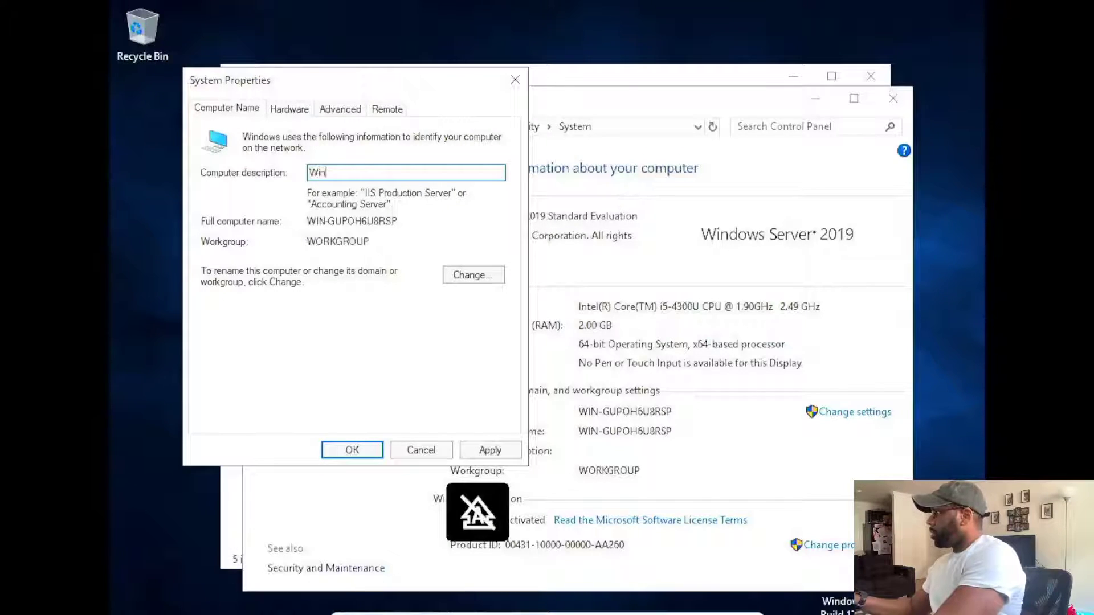
pyautogui.write('dows Se')
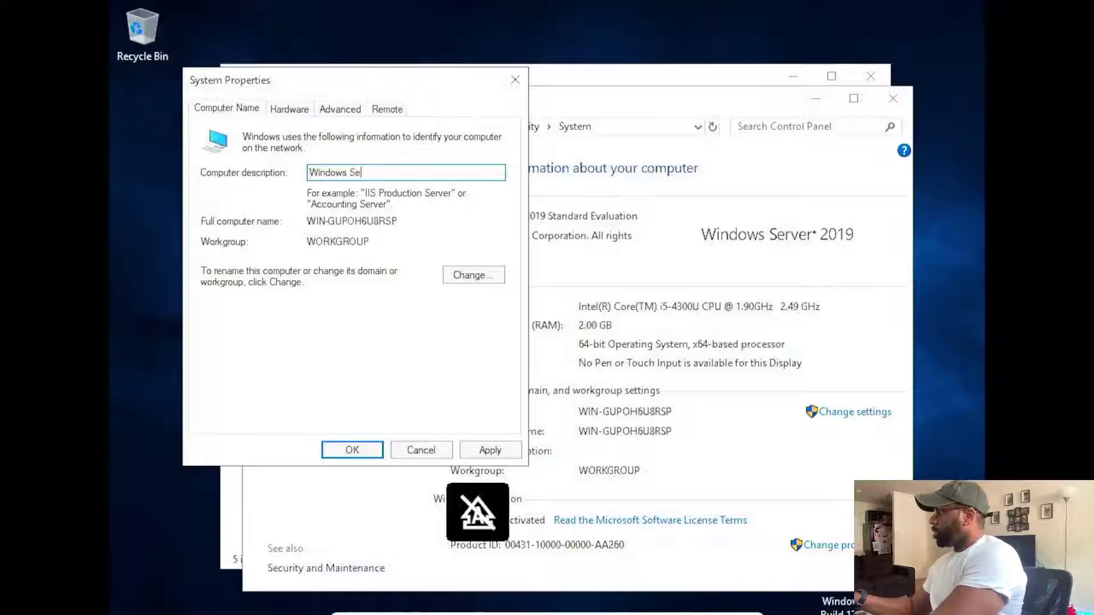
pyautogui.write('rver 20')
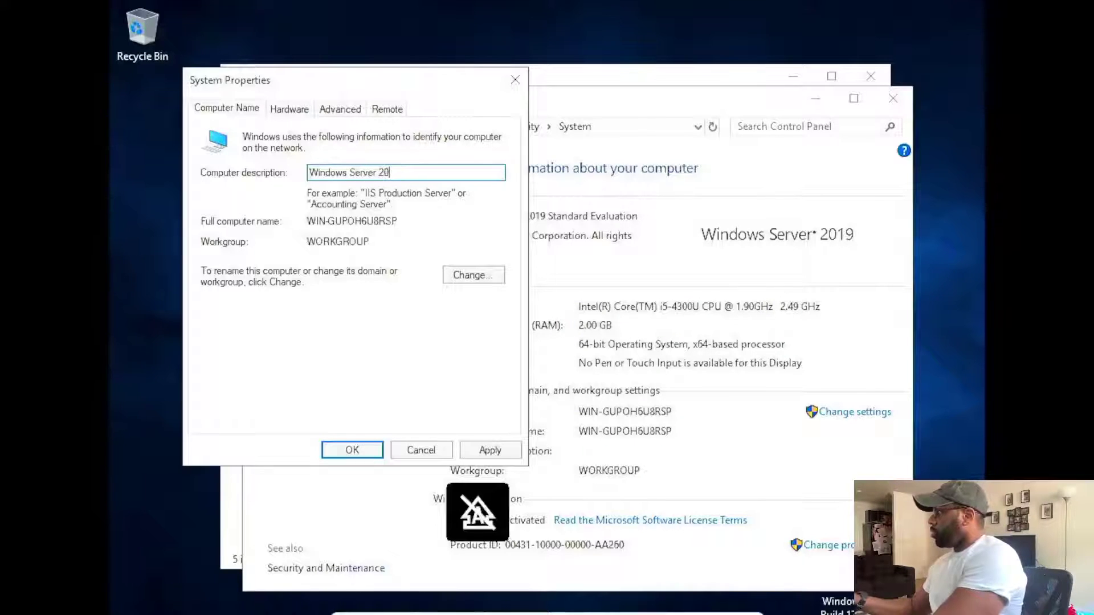
pyautogui.write('19-1')
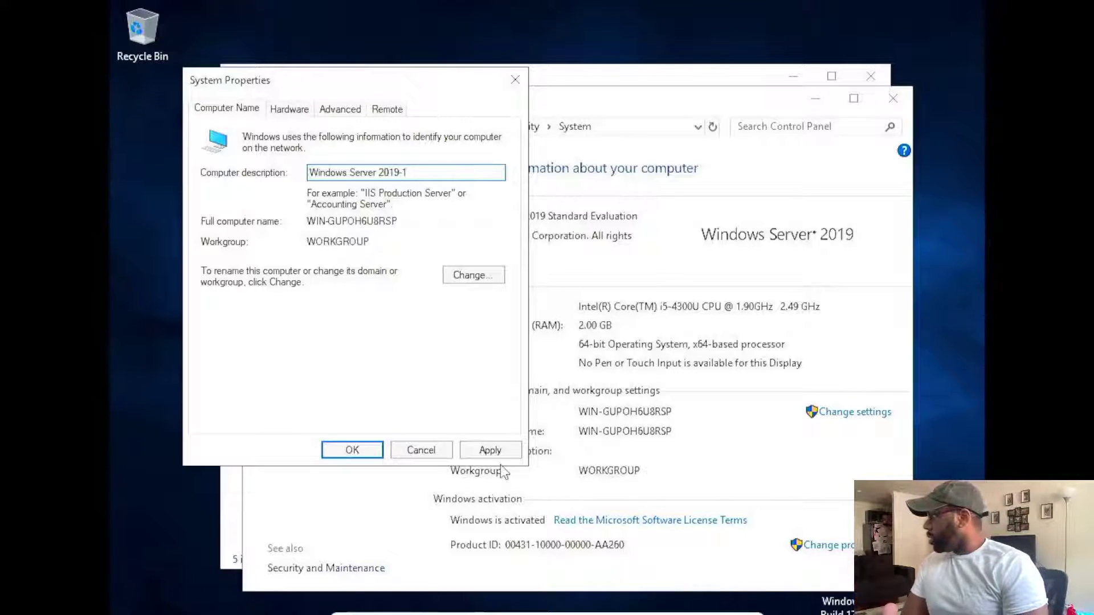
pyautogui.click(491, 450)
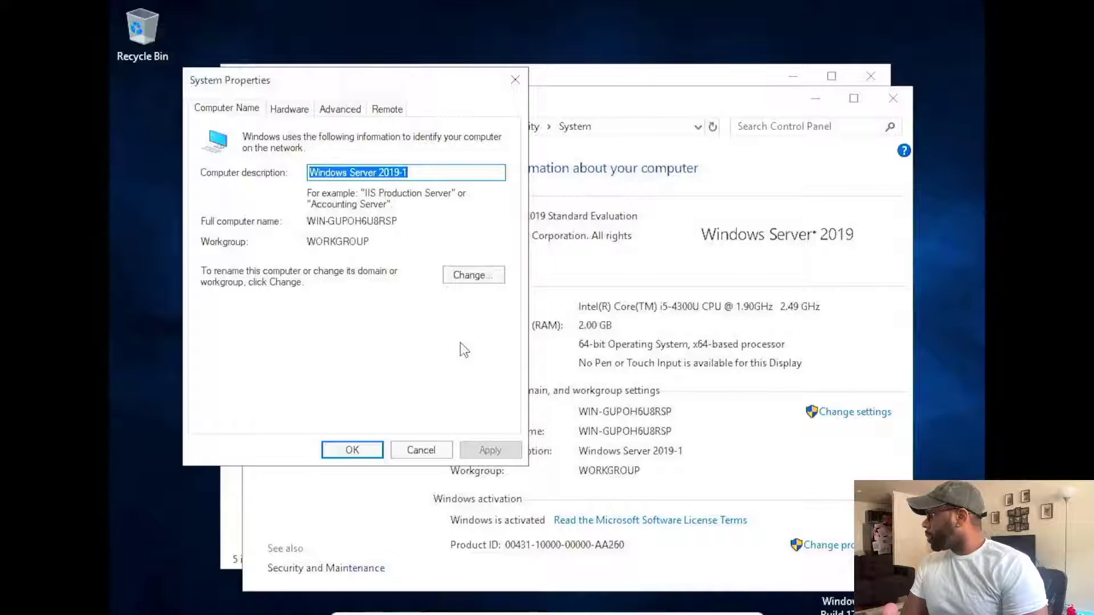
pyautogui.click(472, 279)
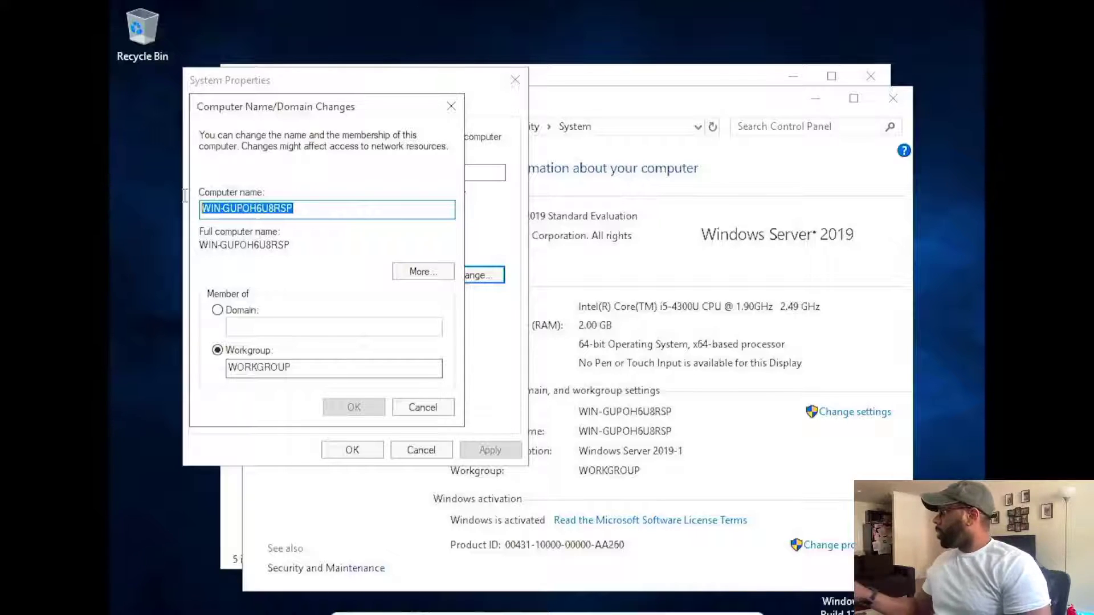
# - Enter 'Windows Server 2019-1' in the Computer name field
pyautogui.write('Windows')
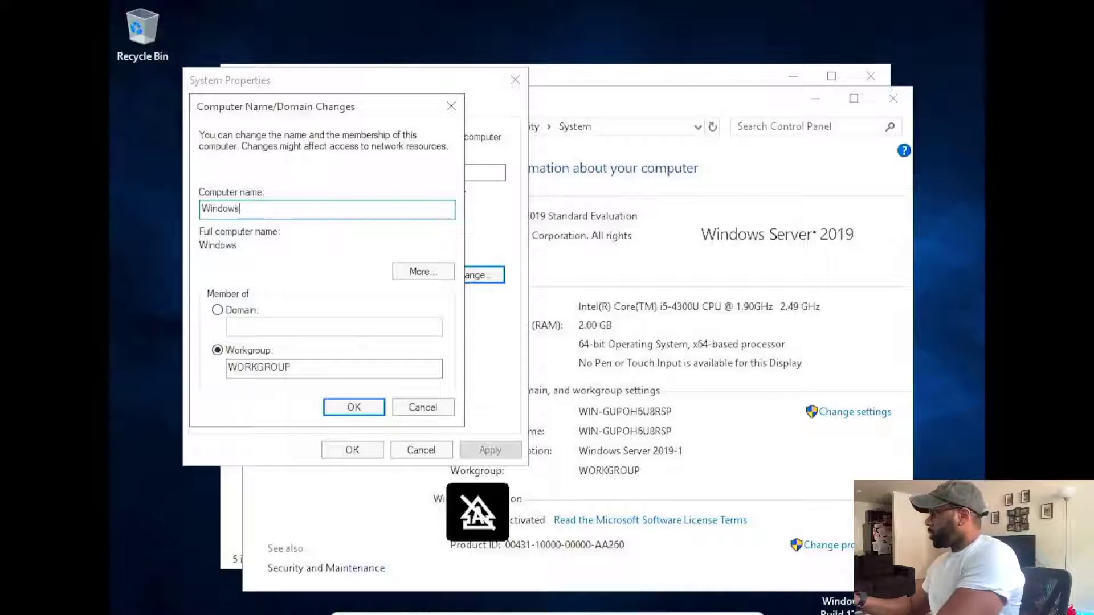
pyautogui.write(' Server')
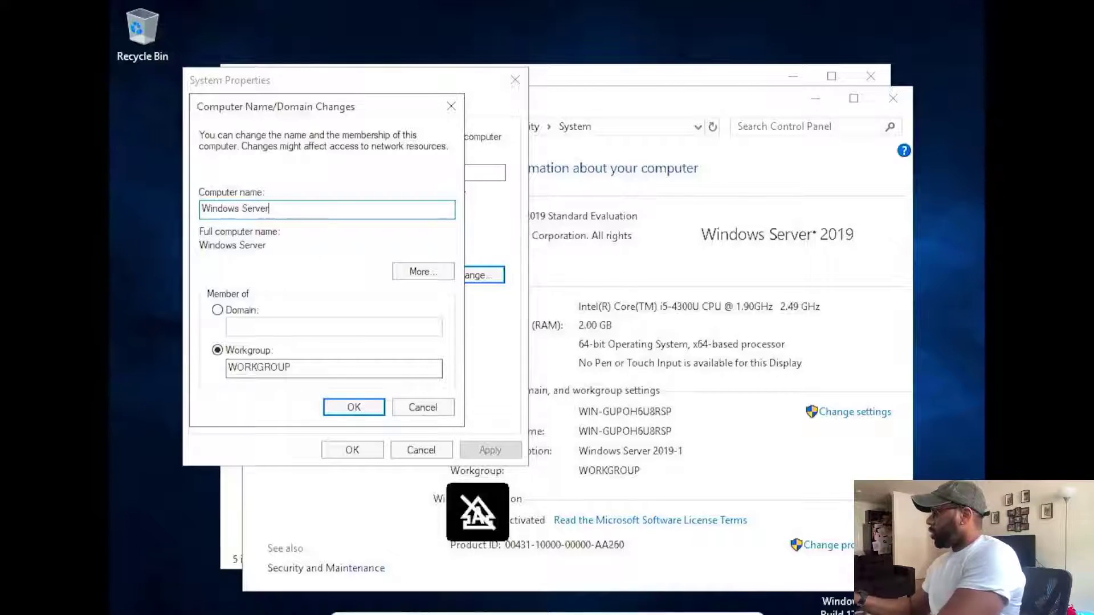
pyautogui.write(' 2019-1')
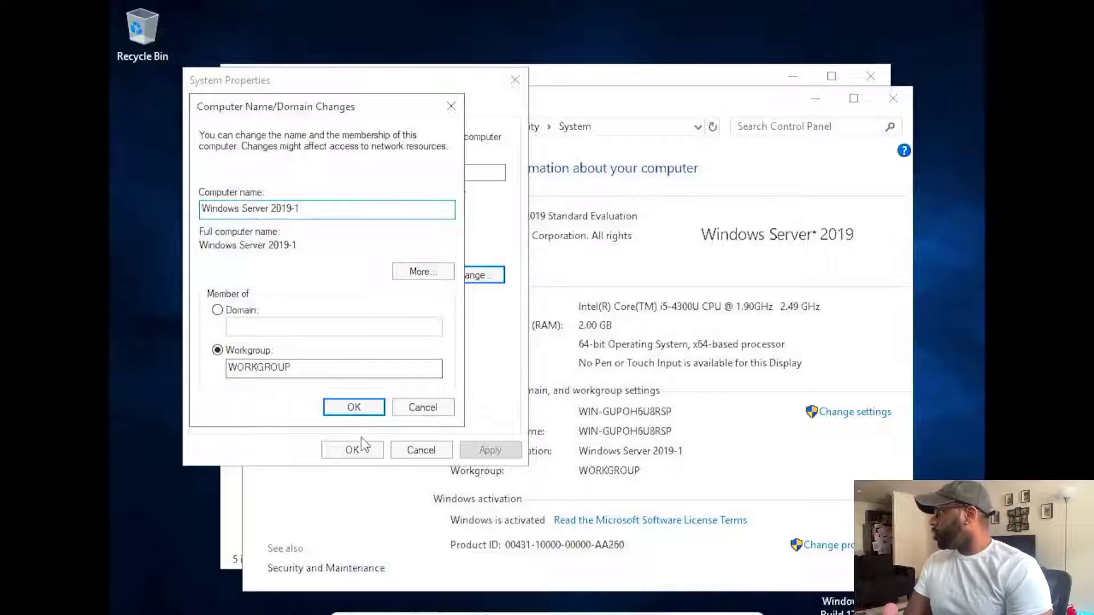
# - Strip the '-1' and spaces so the name becomes WindowsServer2019, accepting the NetBIOS warning
pyautogui.click(355, 408)
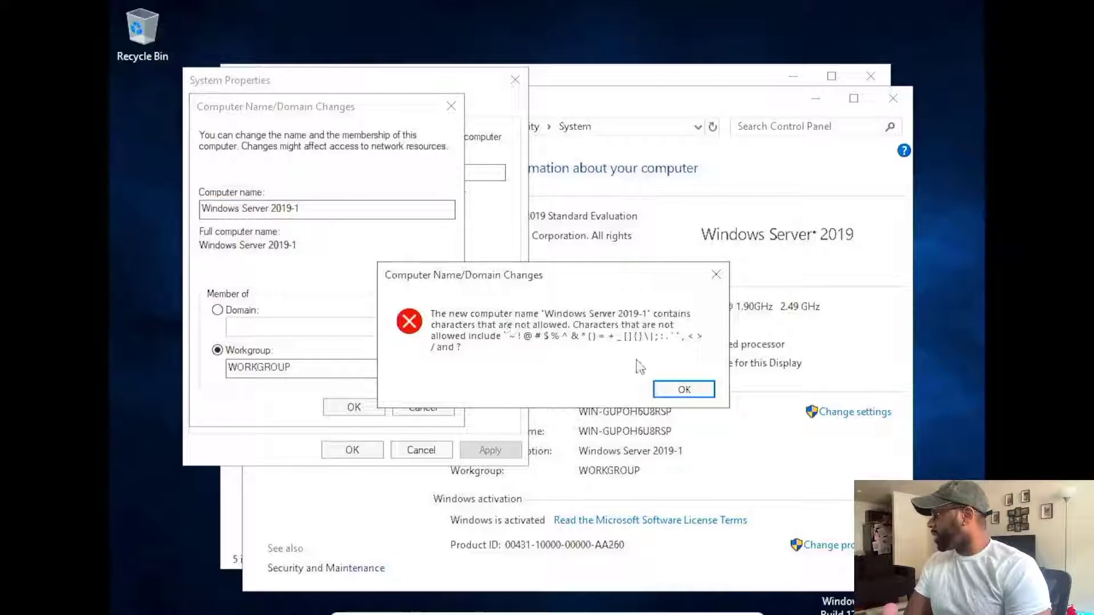
pyautogui.click(680, 389)
pyautogui.click(371, 210)
pyautogui.press('BackSpace')
pyautogui.press('BackSpace')
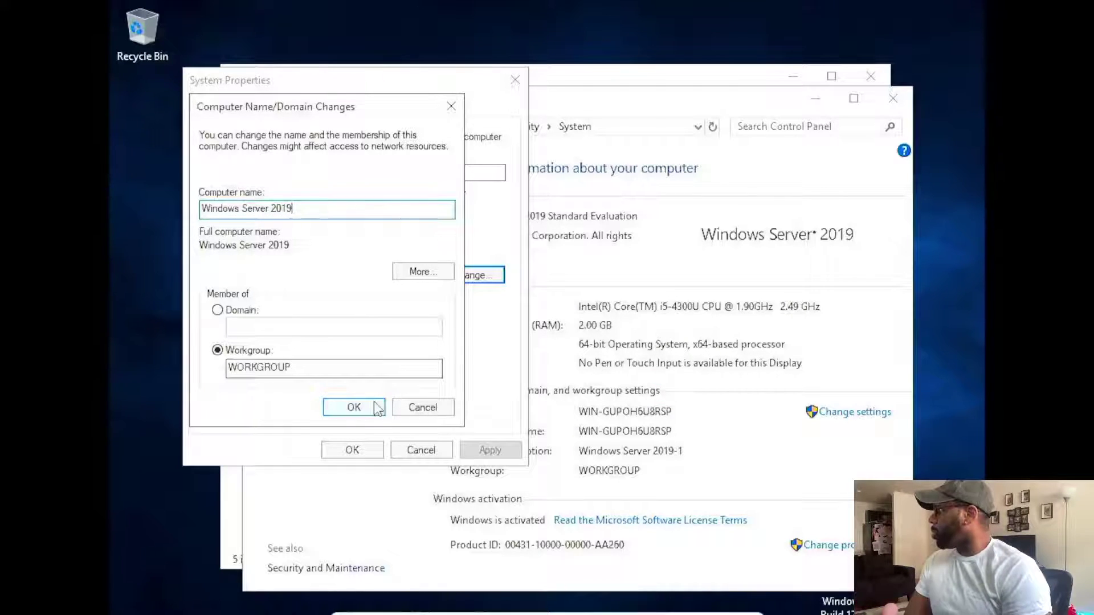
pyautogui.click(373, 408)
pyautogui.click(684, 389)
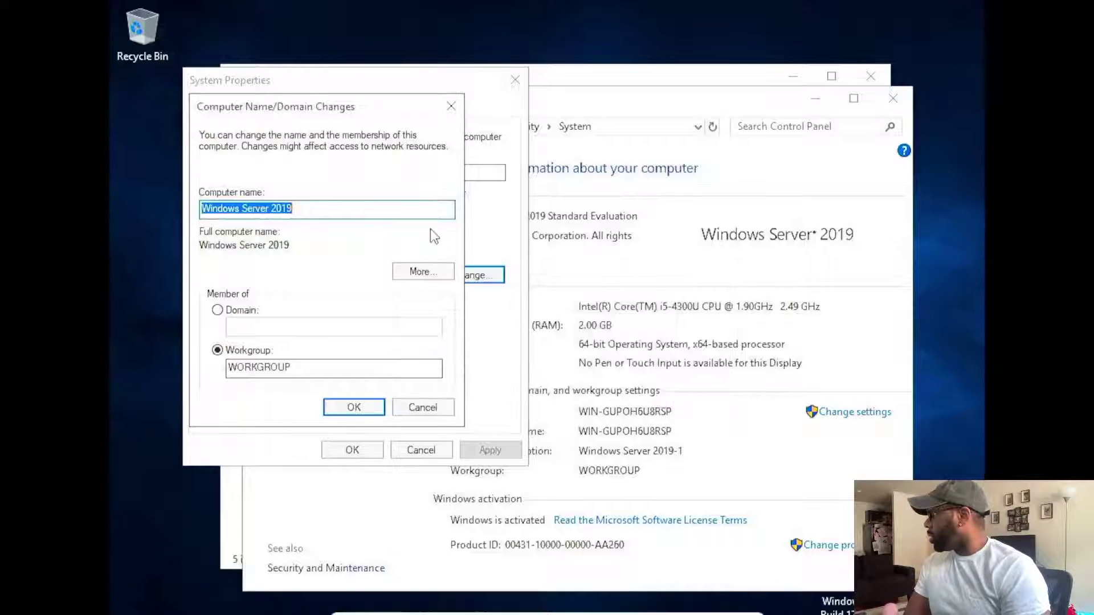
pyautogui.click(303, 208)
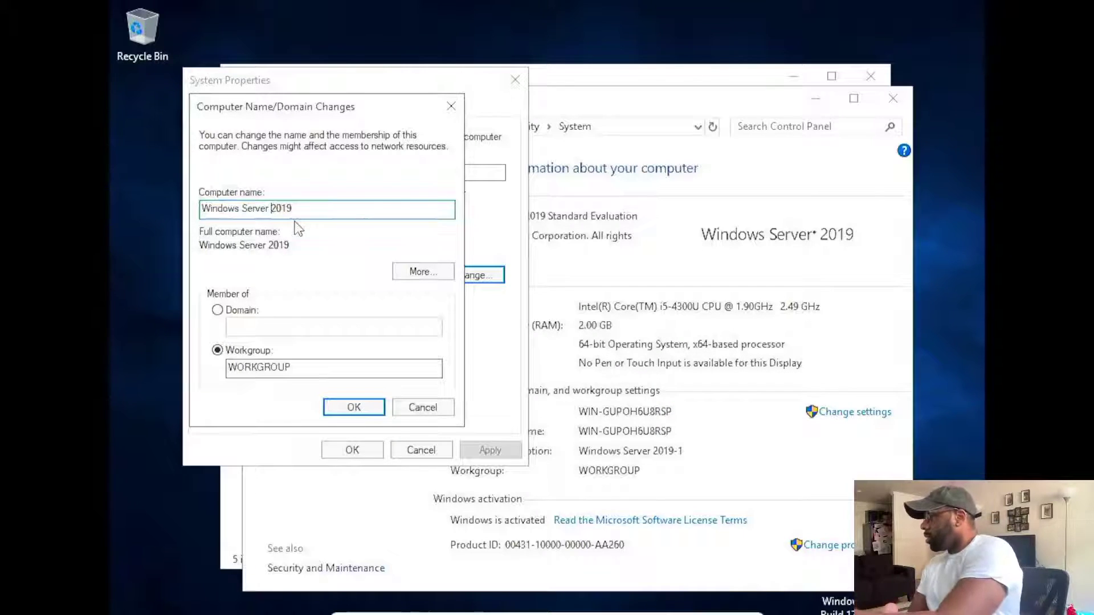
pyautogui.press('BackSpace')
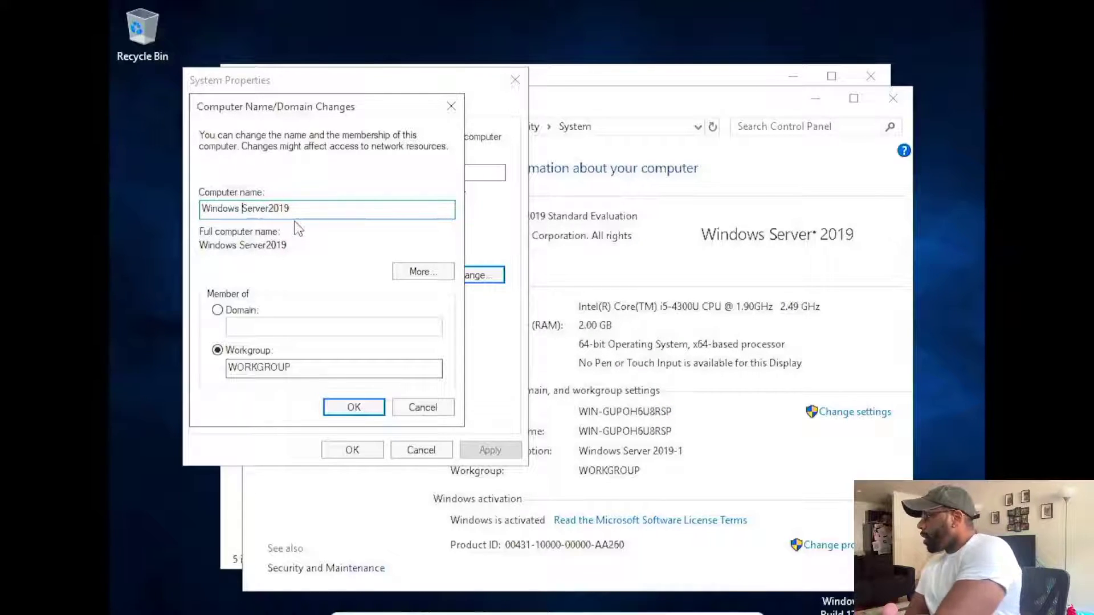
pyautogui.press('BackSpace')
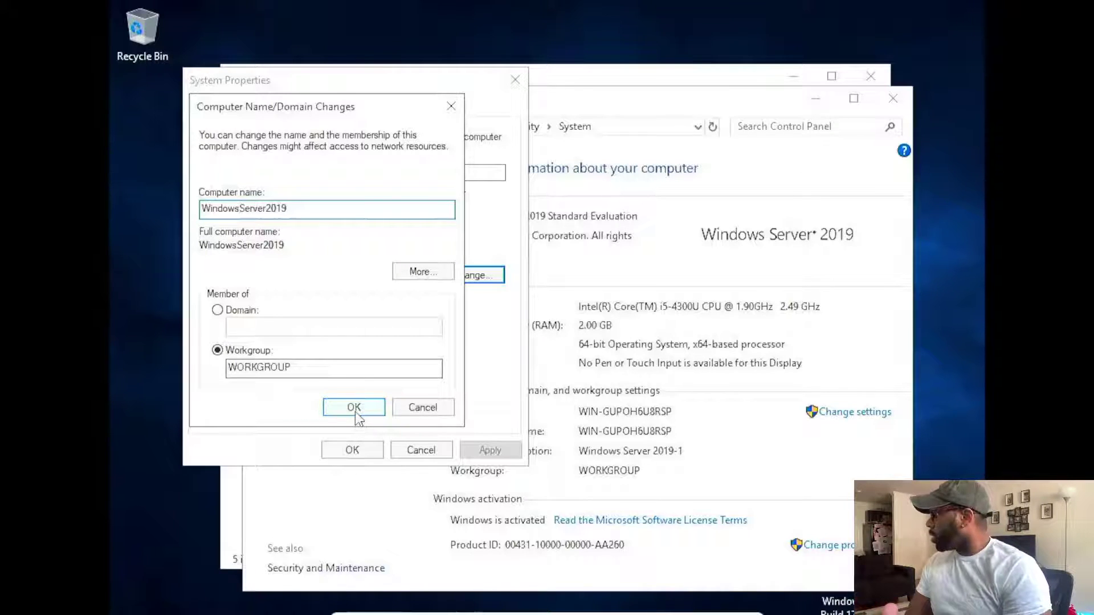
pyautogui.click(353, 407)
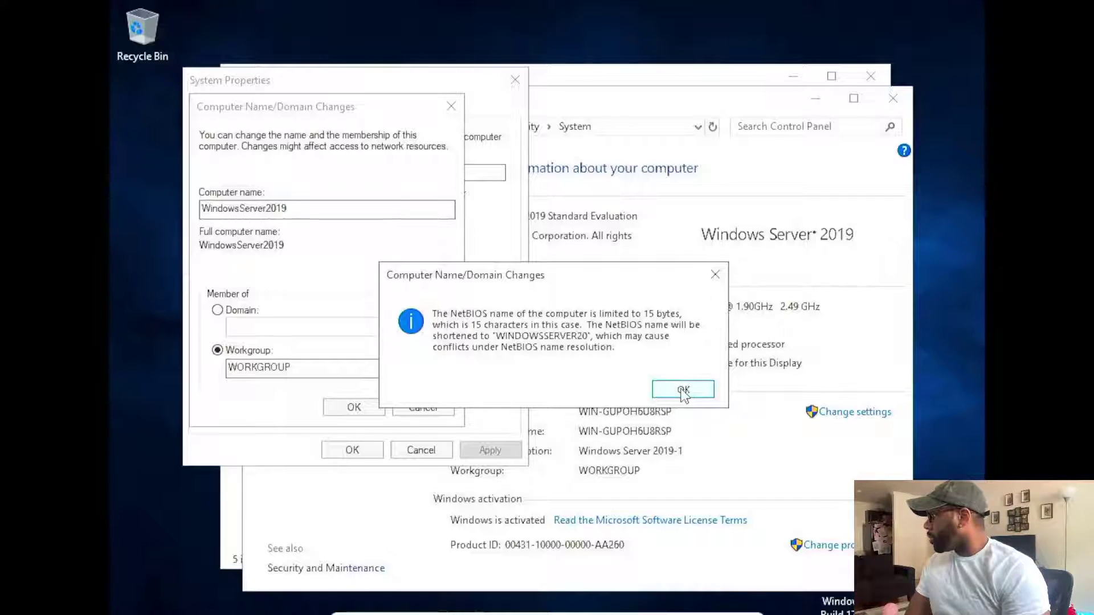
pyautogui.click(683, 391)
pyautogui.click(377, 408)
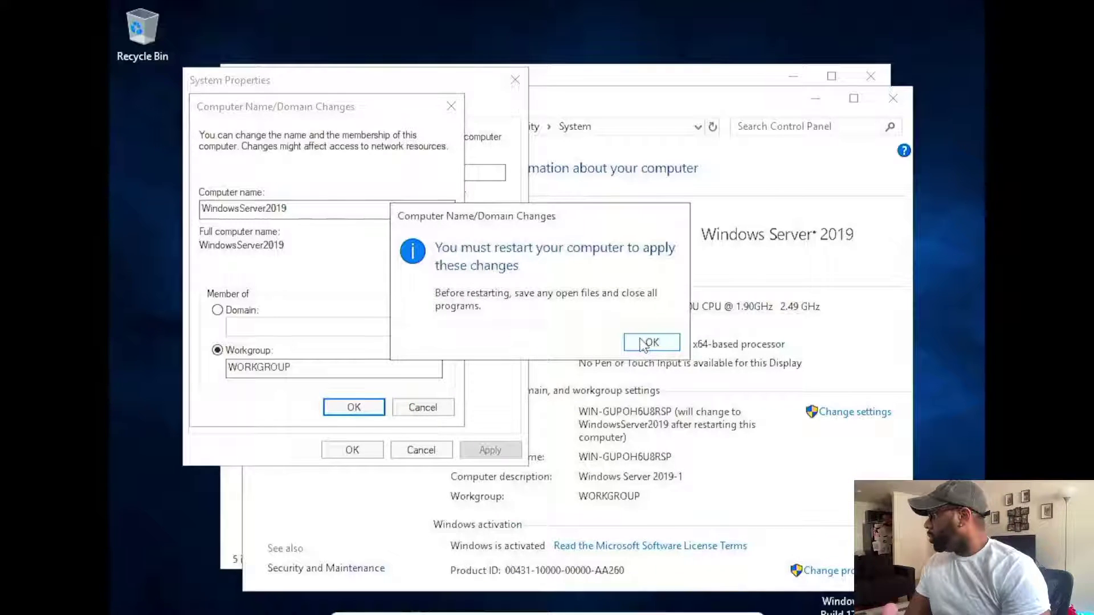
# - Change the description to WindowsServer2019, apply it, and restart the server now
pyautogui.click(644, 343)
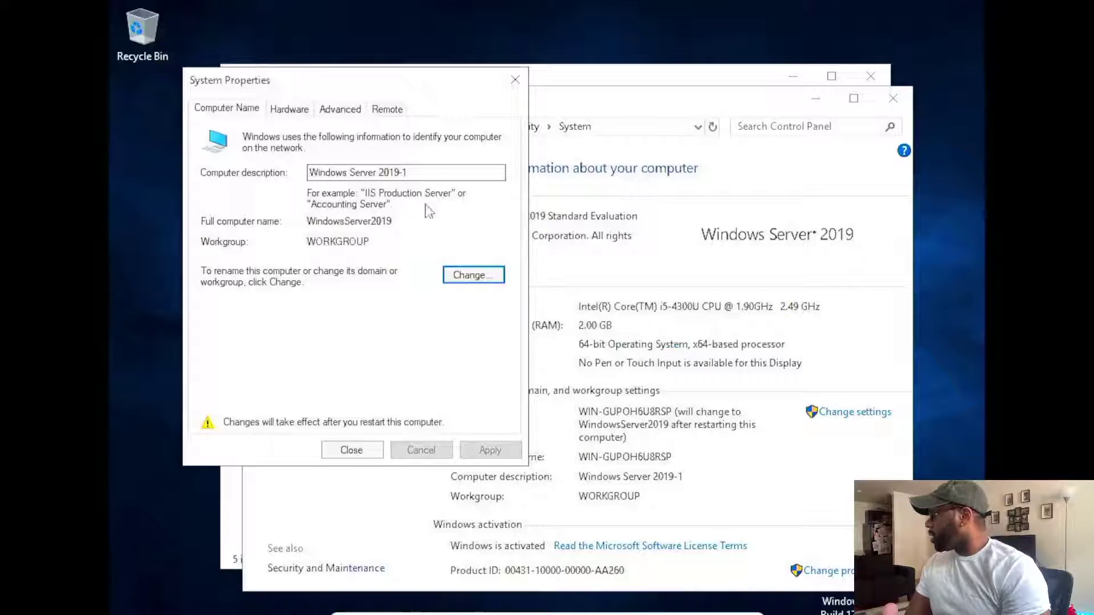
pyautogui.click(428, 174)
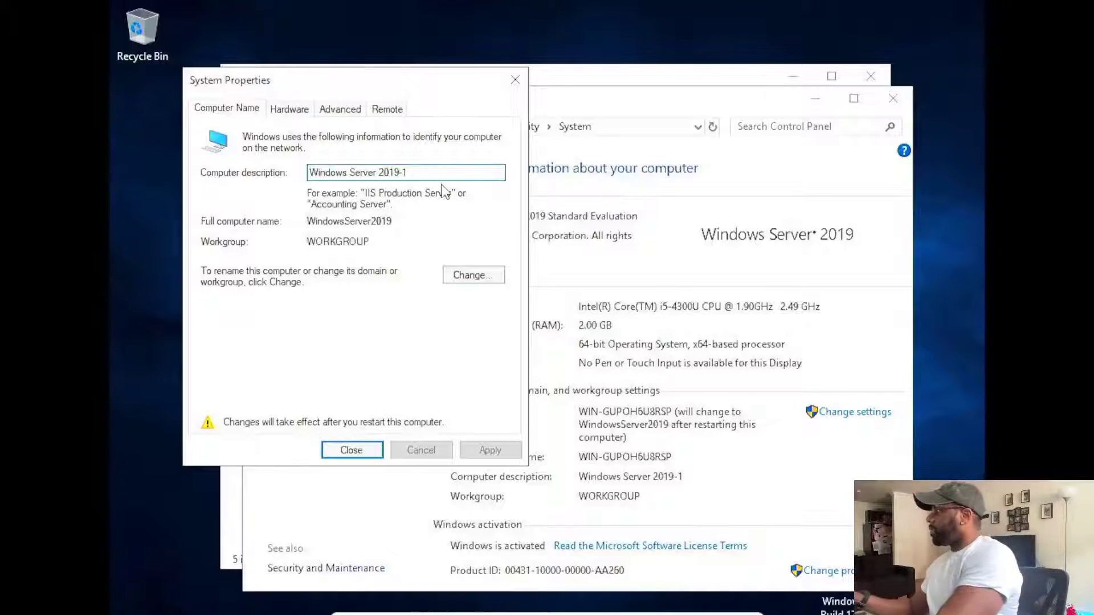
pyautogui.press('BackSpace')
pyautogui.press('BackSpace')
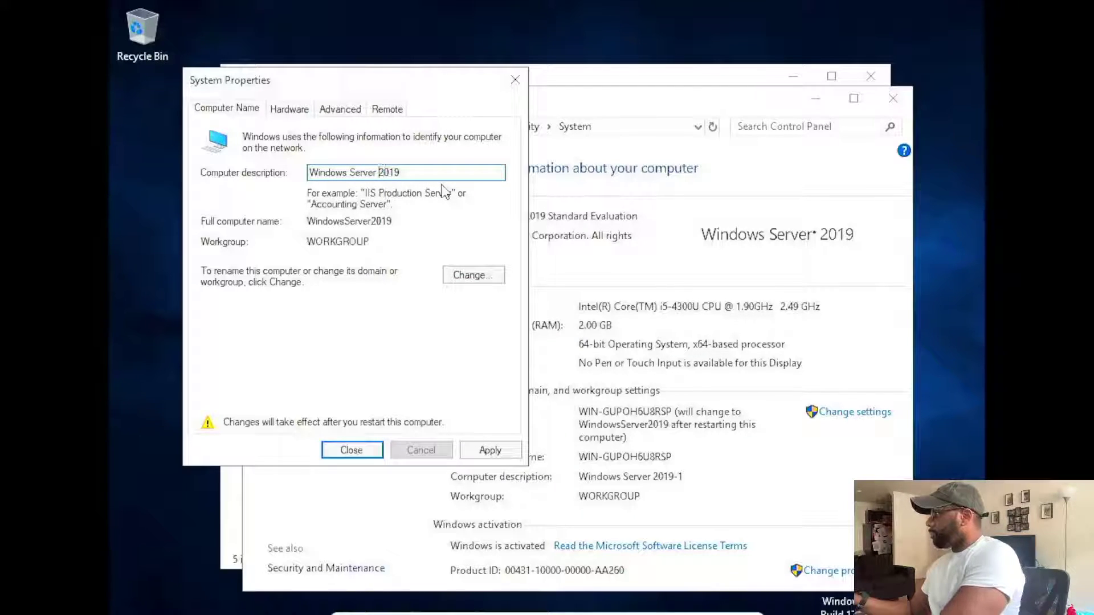
pyautogui.press('BackSpace')
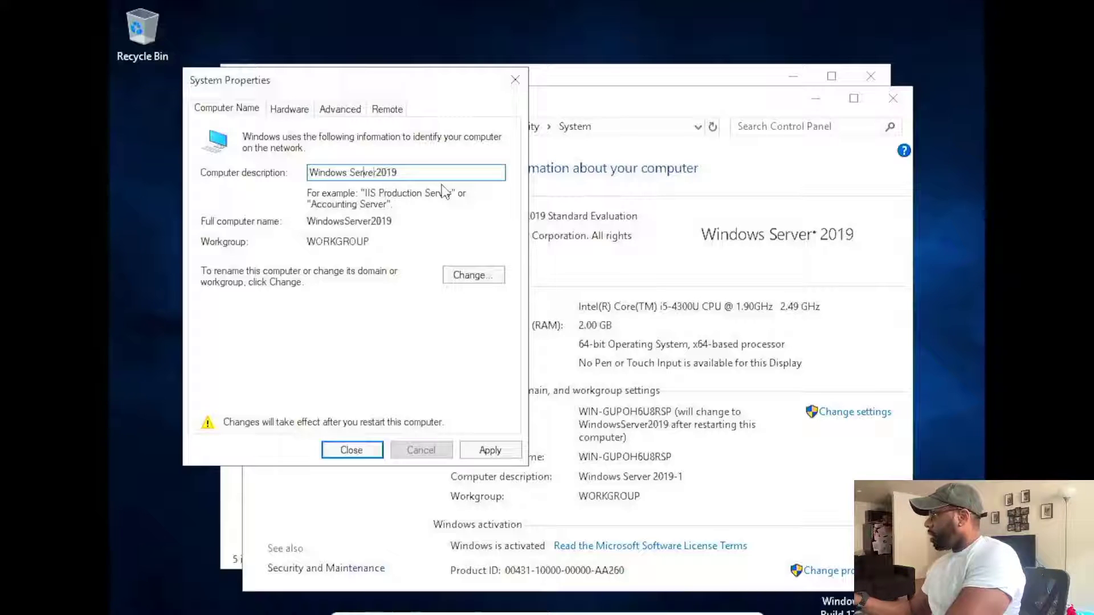
pyautogui.press('BackSpace')
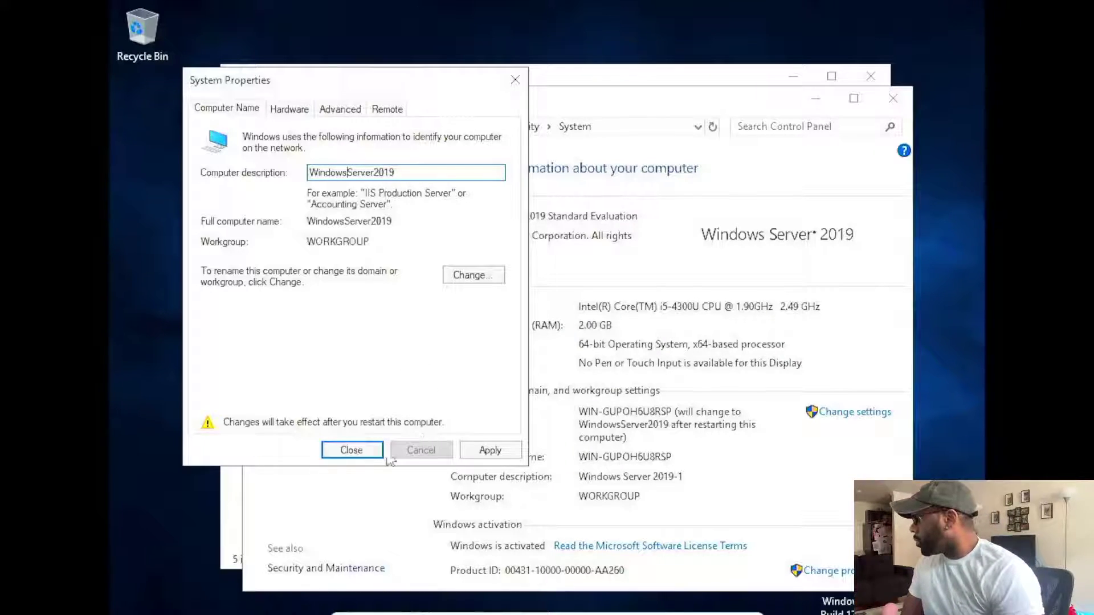
pyautogui.click(487, 448)
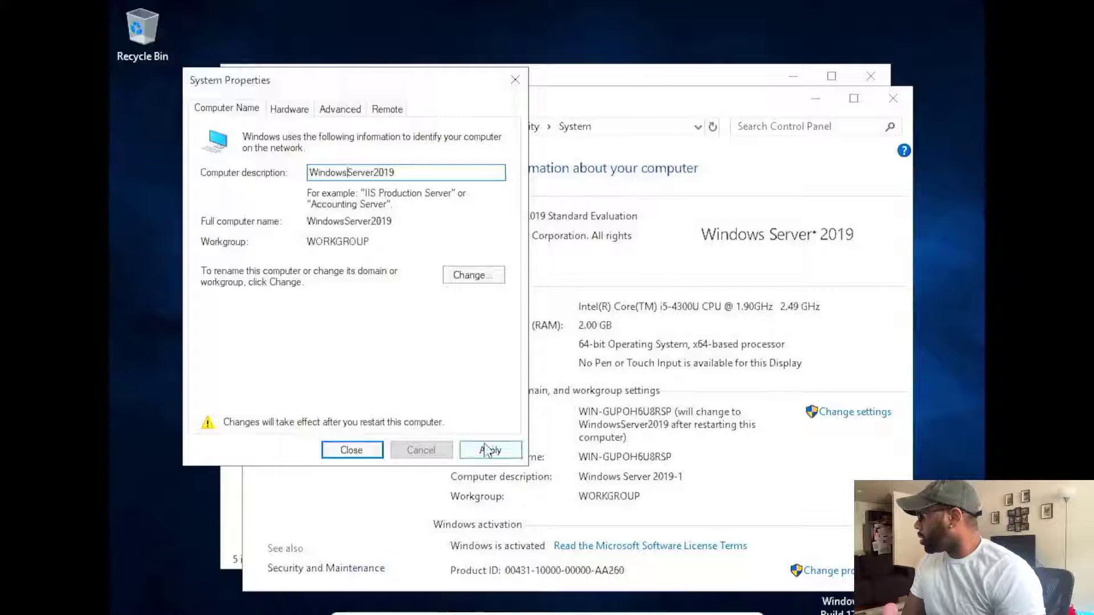
pyautogui.click(547, 338)
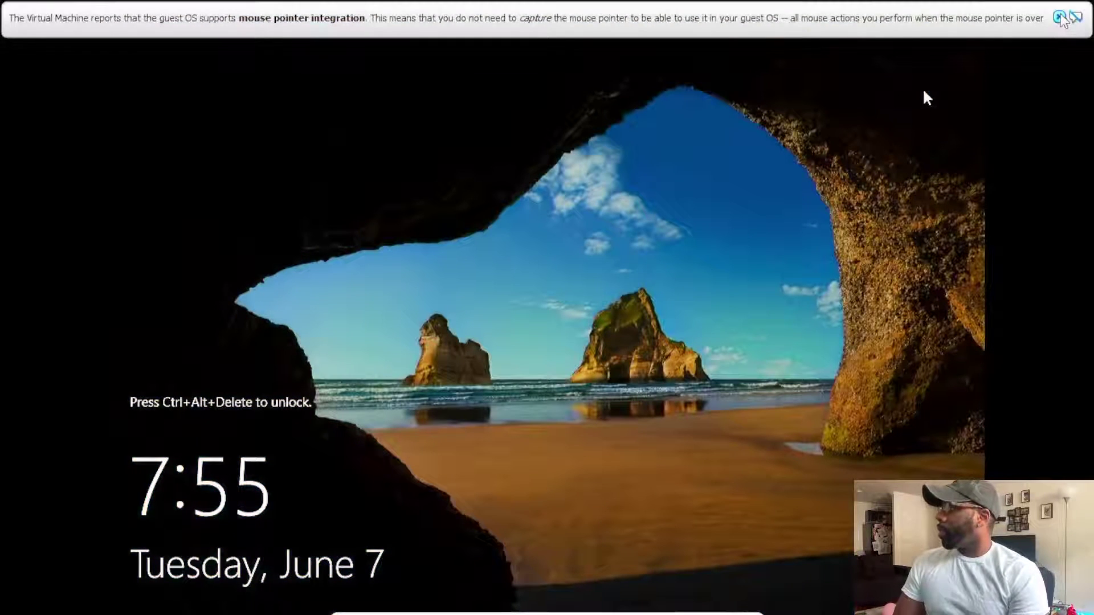
# - Send Ctrl-Alt-Del to the VM via the VirtualBox Input > Keyboard menu
pyautogui.click(1061, 19)
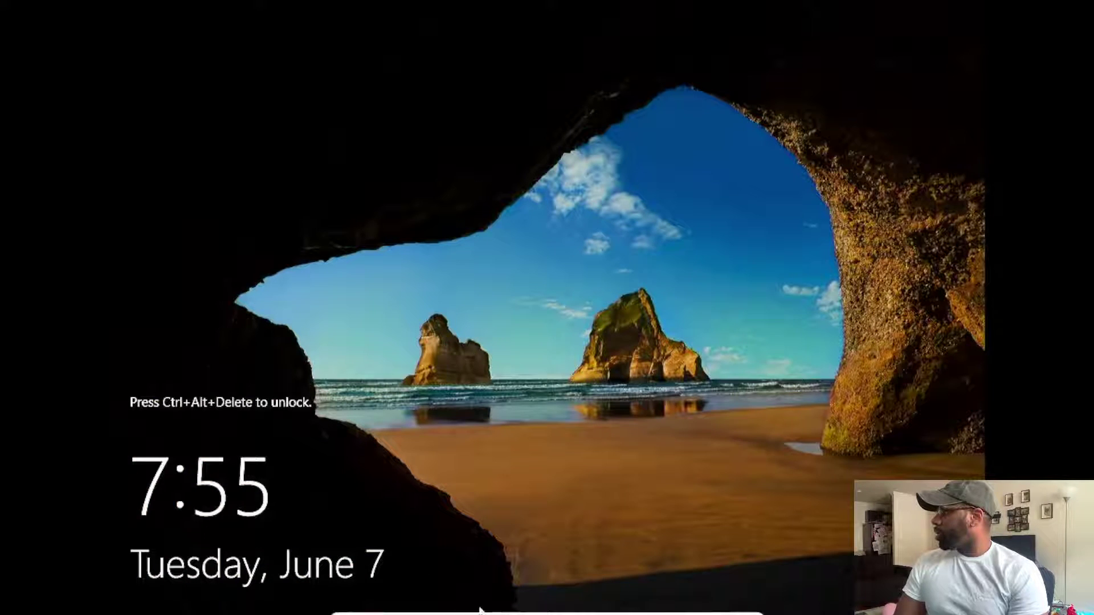
pyautogui.click(456, 607)
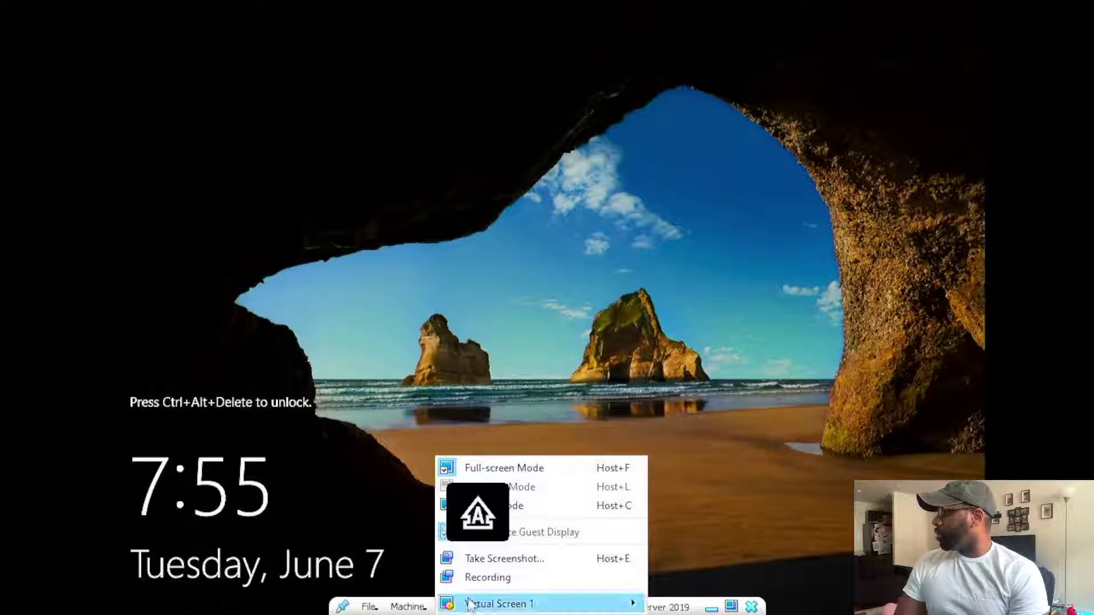
pyautogui.moveTo(496, 604)
pyautogui.click(605, 360)
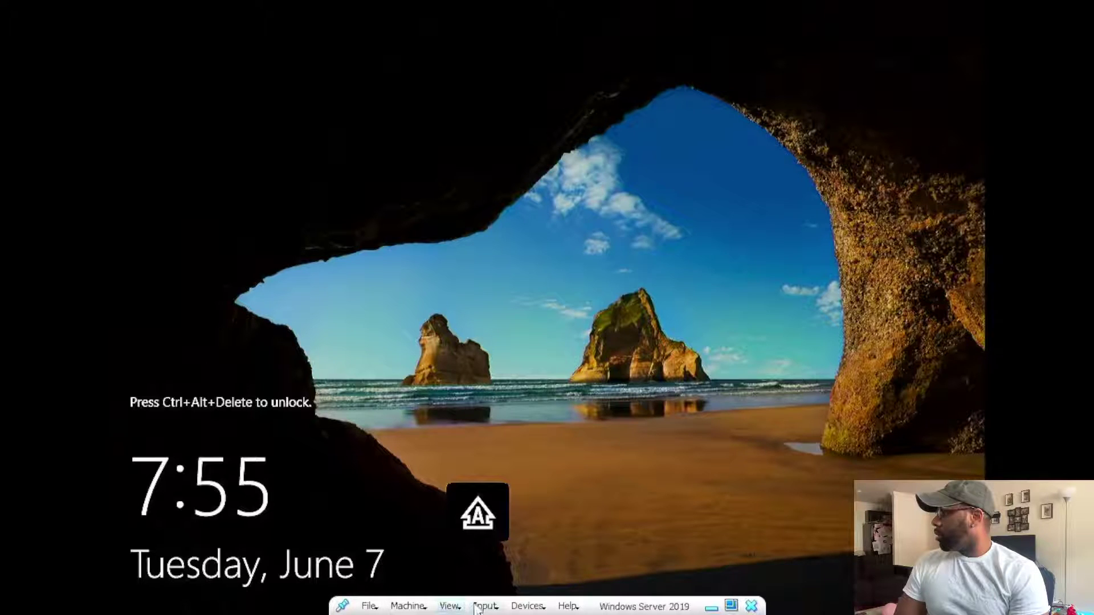
pyautogui.click(487, 608)
pyautogui.moveTo(516, 577)
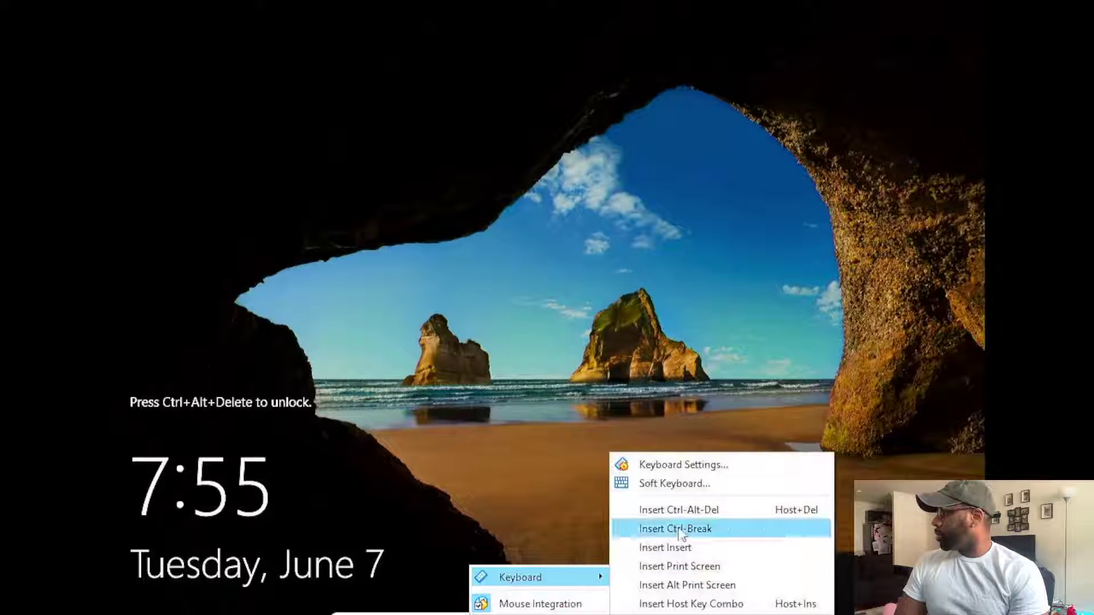
pyautogui.click(686, 510)
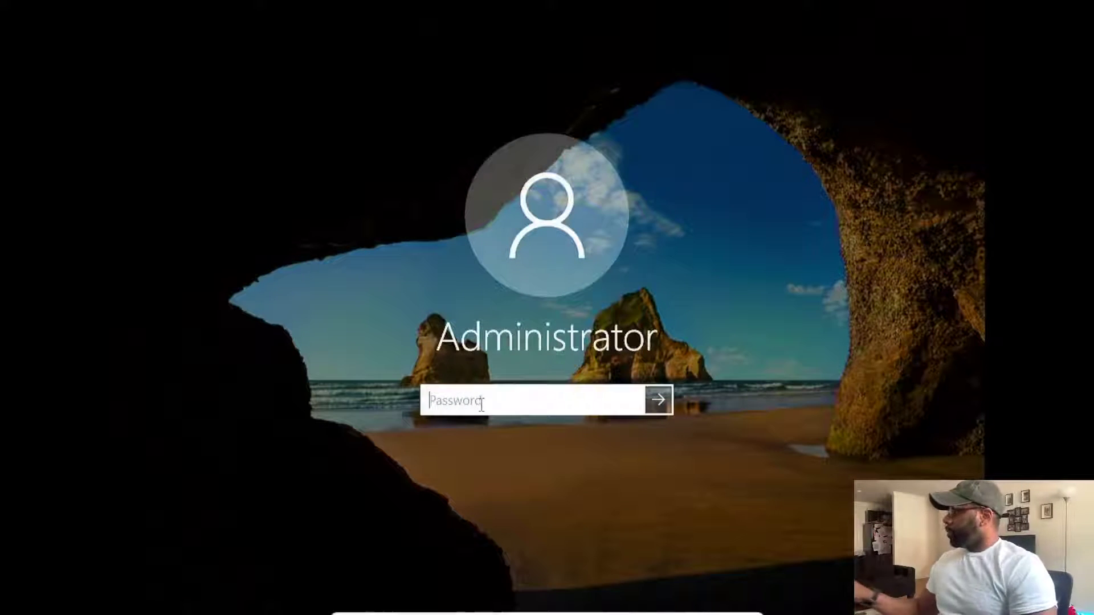
# - Sign in to the Administrator account with its password
pyautogui.press('capslock')
pyautogui.write('P')
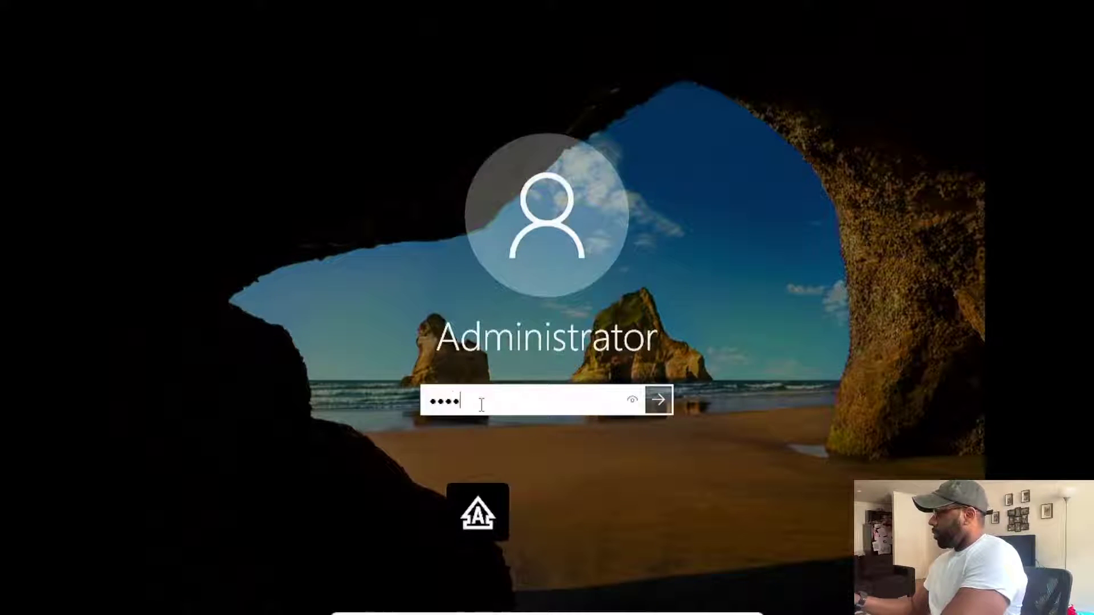
pyautogui.write('•••••••')
pyautogui.press('Return')
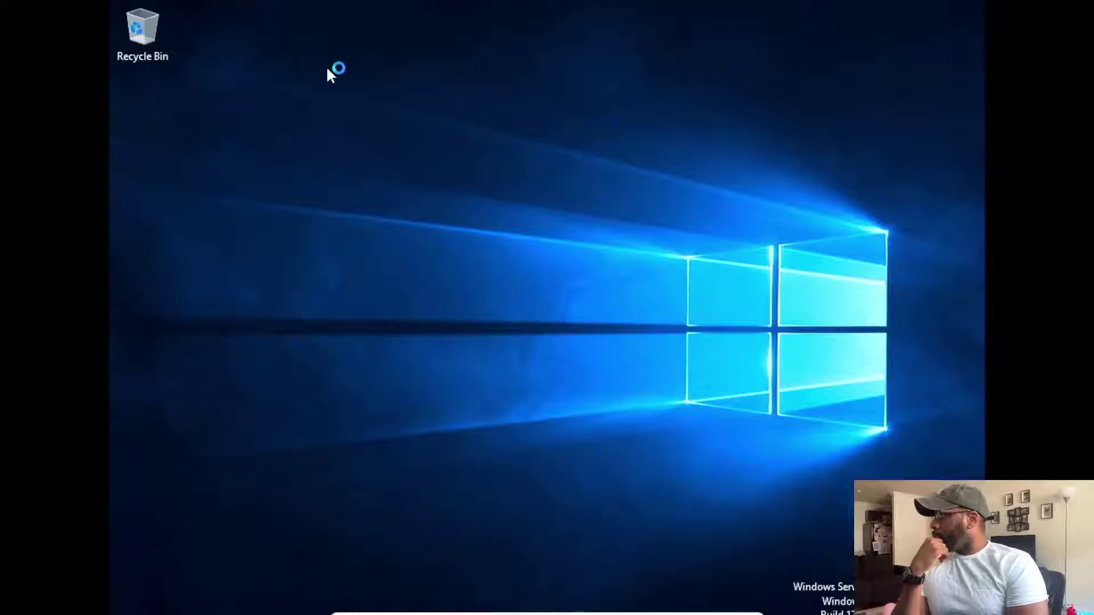
pyautogui.moveTo(364, 612)
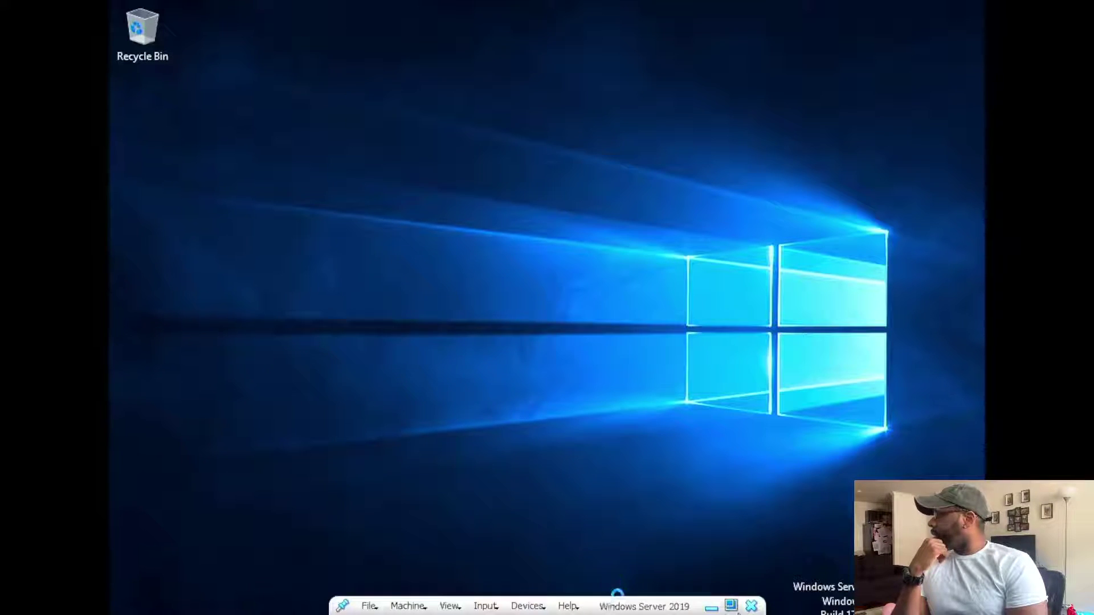
# - Toggle the VirtualBox VM window into full-screen and back out again
pyautogui.click(733, 606)
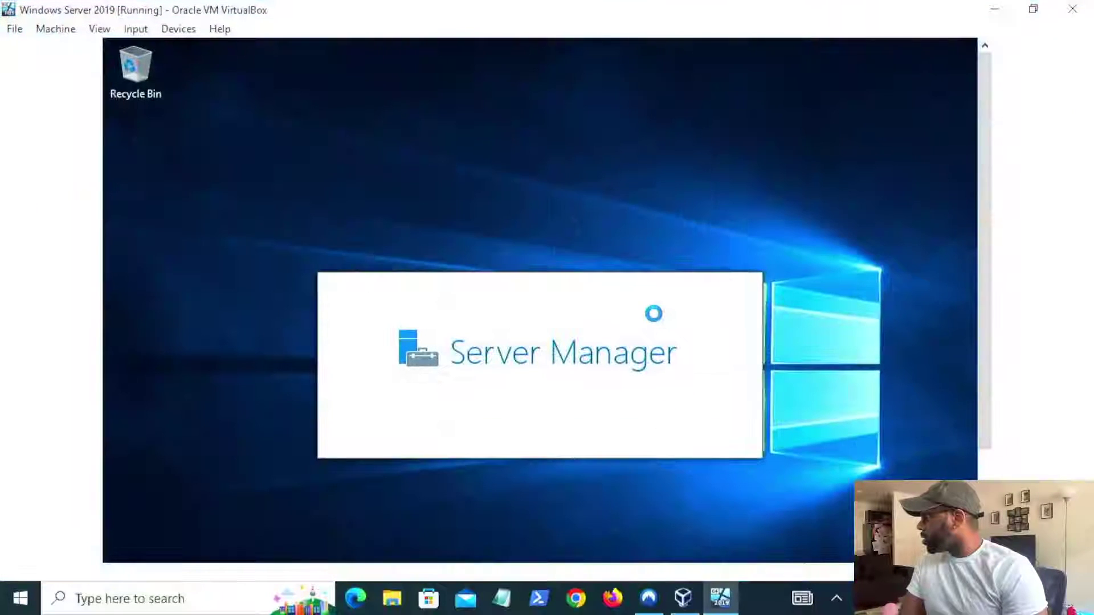
pyautogui.moveTo(984, 289); pyautogui.dragTo(993, 260)
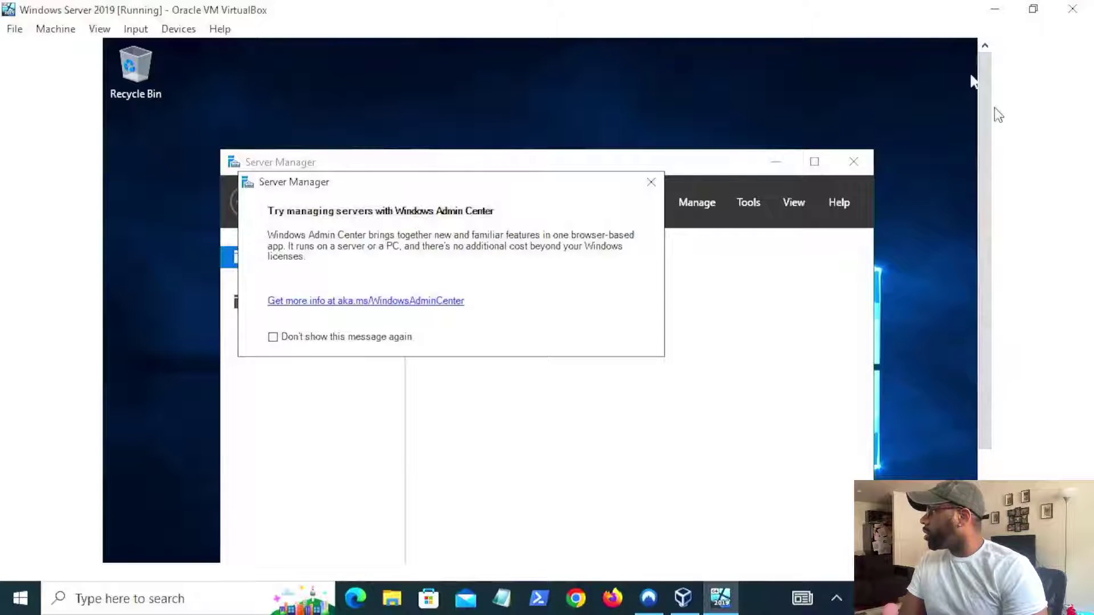
pyautogui.moveTo(989, 110); pyautogui.dragTo(990, 183)
pyautogui.click(135, 29)
pyautogui.moveTo(107, 30)
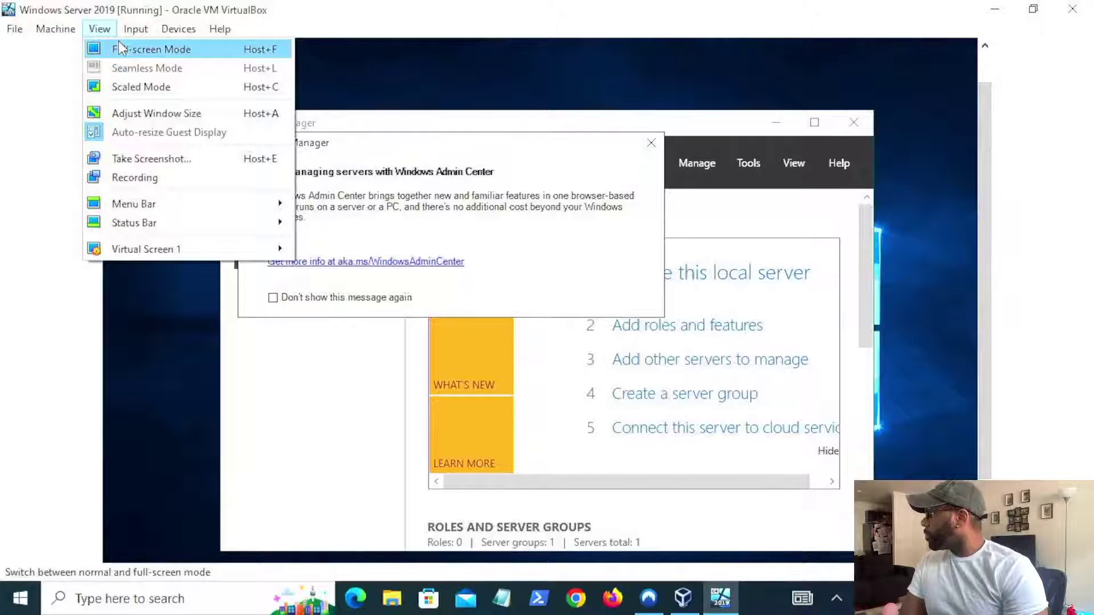
pyautogui.click(121, 49)
pyautogui.press('Return')
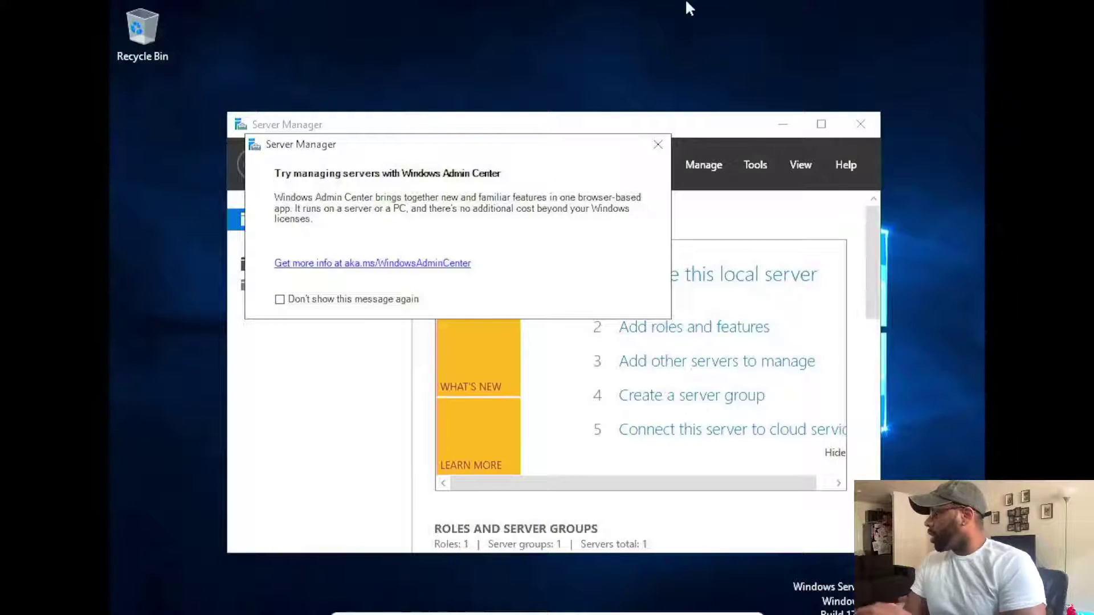
pyautogui.hotkey('ctrl', 'f')
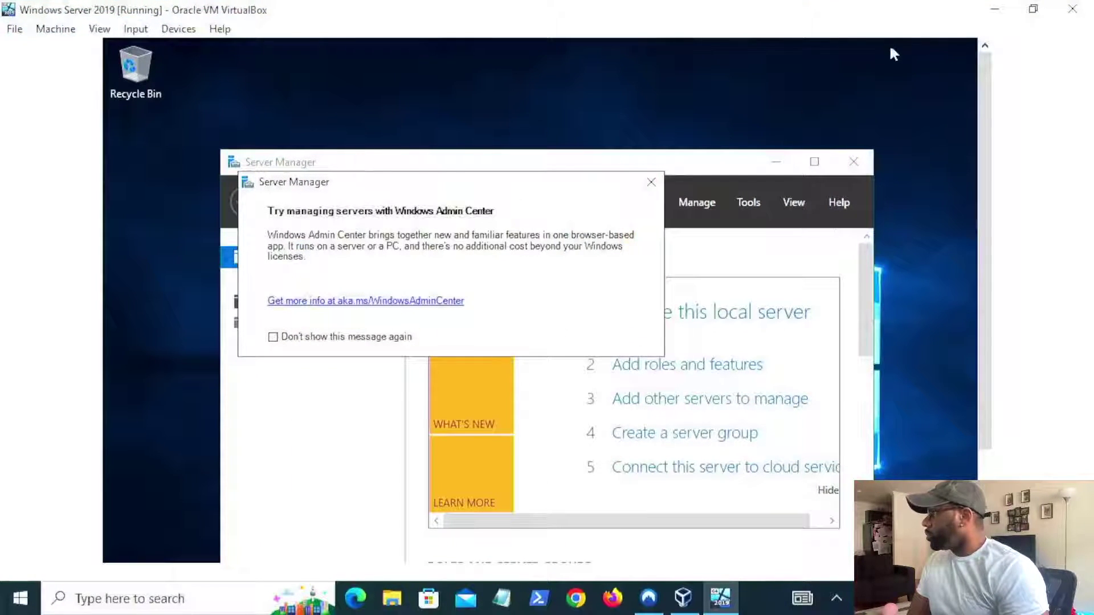
# - Restore the VM window and fit it to the guest display with Adjust Window Size
pyautogui.click(1033, 9)
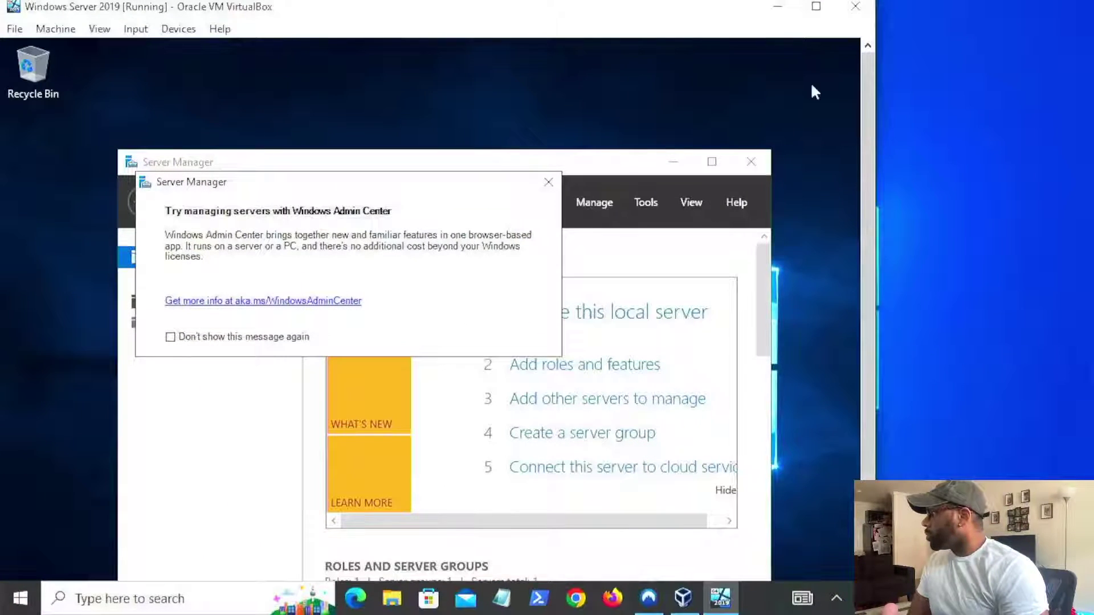
pyautogui.moveTo(662, 36); pyautogui.dragTo(786, 1)
pyautogui.moveTo(966, 133); pyautogui.dragTo(984, 74)
pyautogui.click(100, 29)
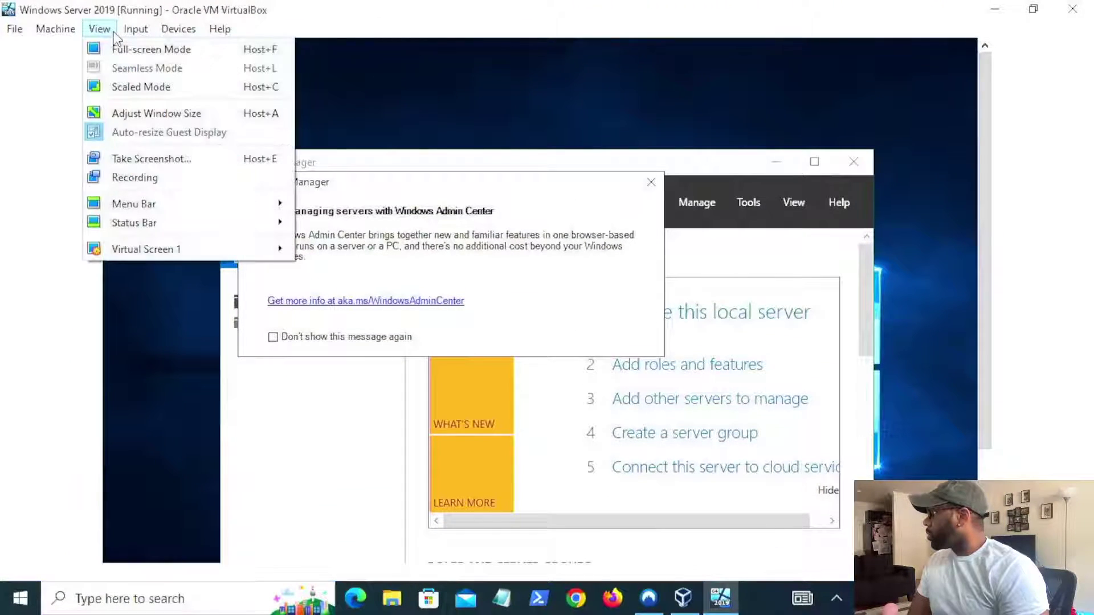
pyautogui.click(155, 114)
# - Move the VM window right and close the Windows Admin Center prompt
pyautogui.doubleClick(613, 7)
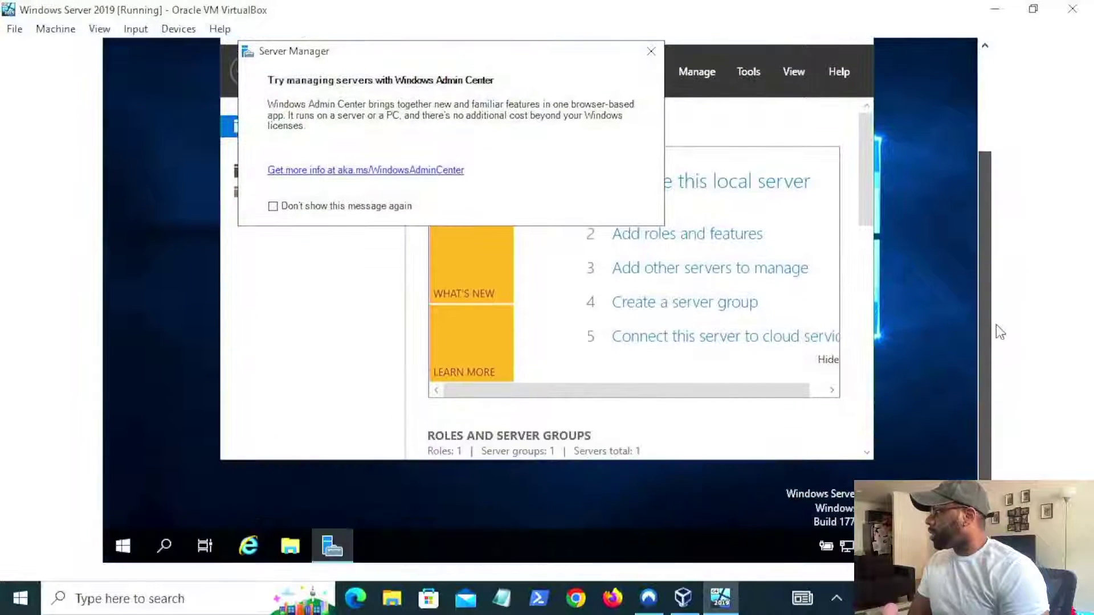
pyautogui.moveTo(996, 324); pyautogui.dragTo(1012, 73)
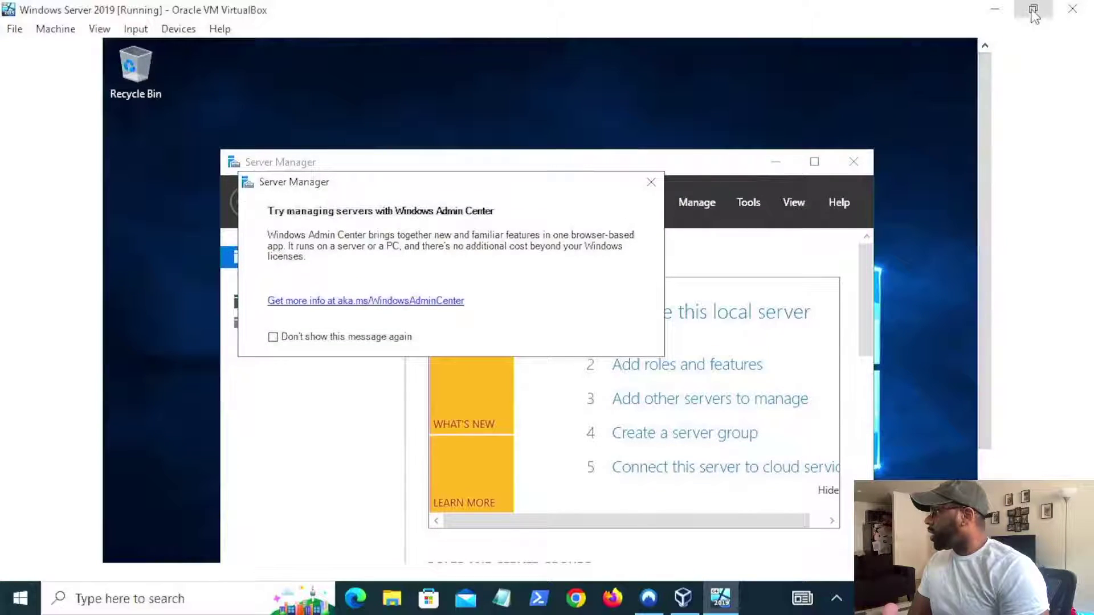
pyautogui.click(1032, 9)
pyautogui.moveTo(530, 12); pyautogui.dragTo(739, 19)
pyautogui.click(618, 194)
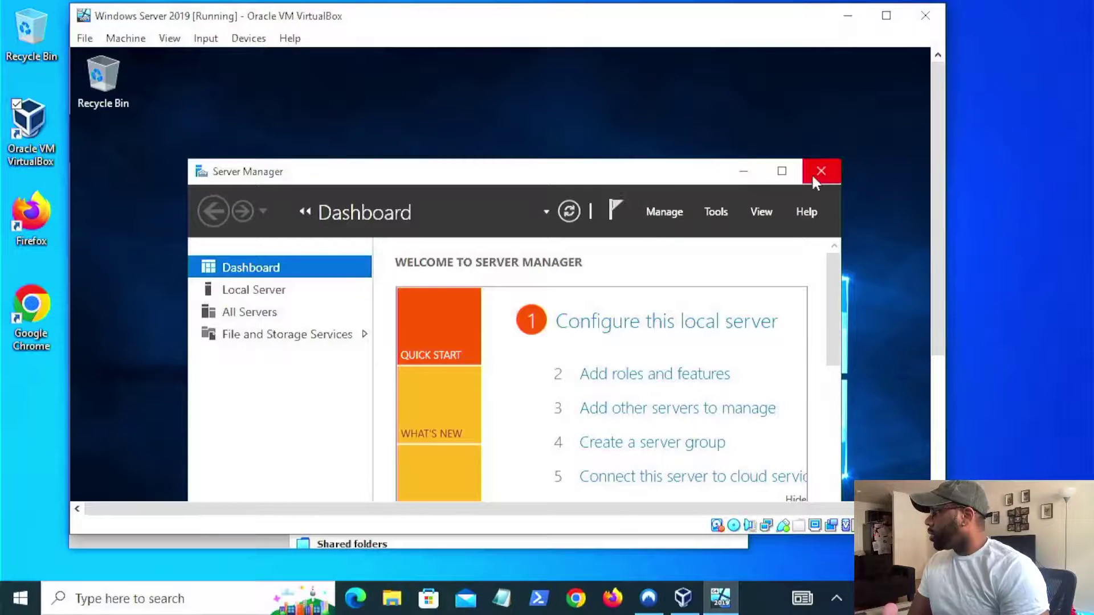
# - Look through VirtualBox's View and Machine menus without choosing anything
pyautogui.moveTo(935, 182); pyautogui.dragTo(917, 146)
pyautogui.click(169, 39)
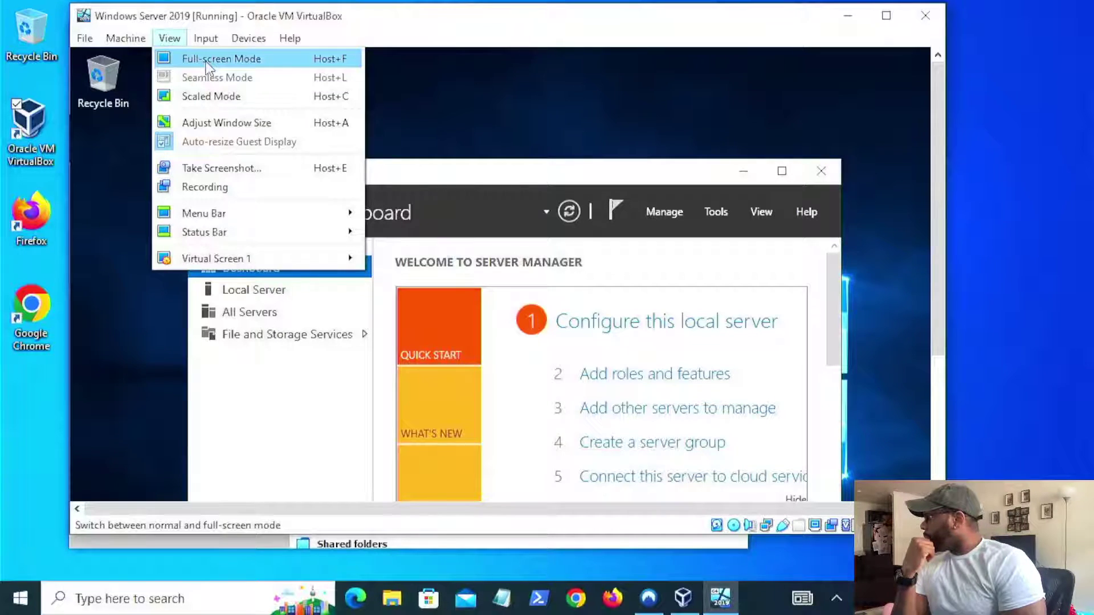
pyautogui.click(170, 43)
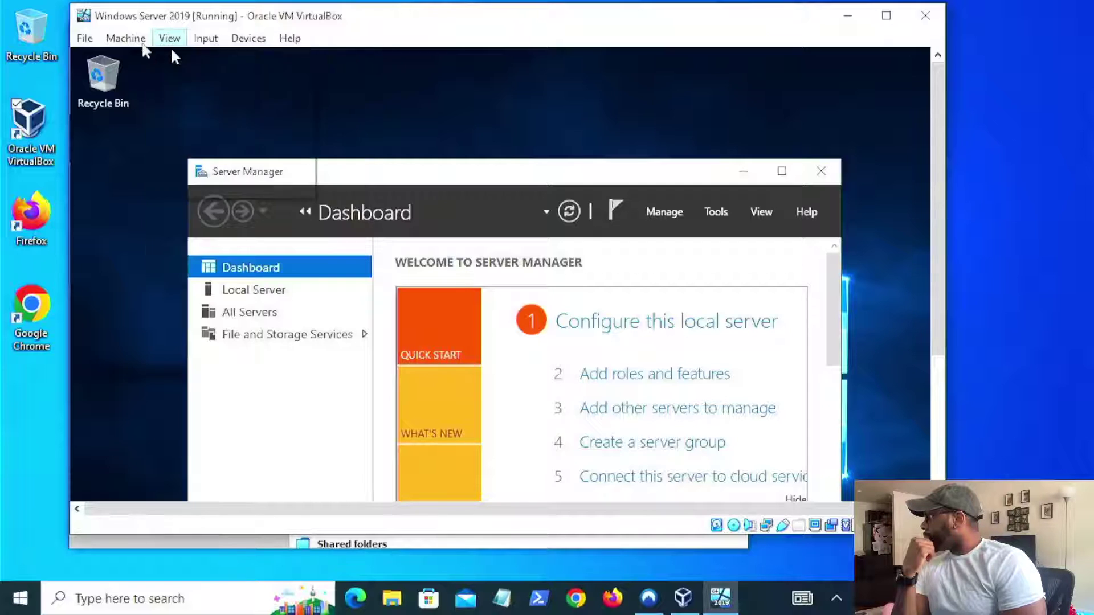
pyautogui.click(135, 41)
pyautogui.moveTo(155, 39)
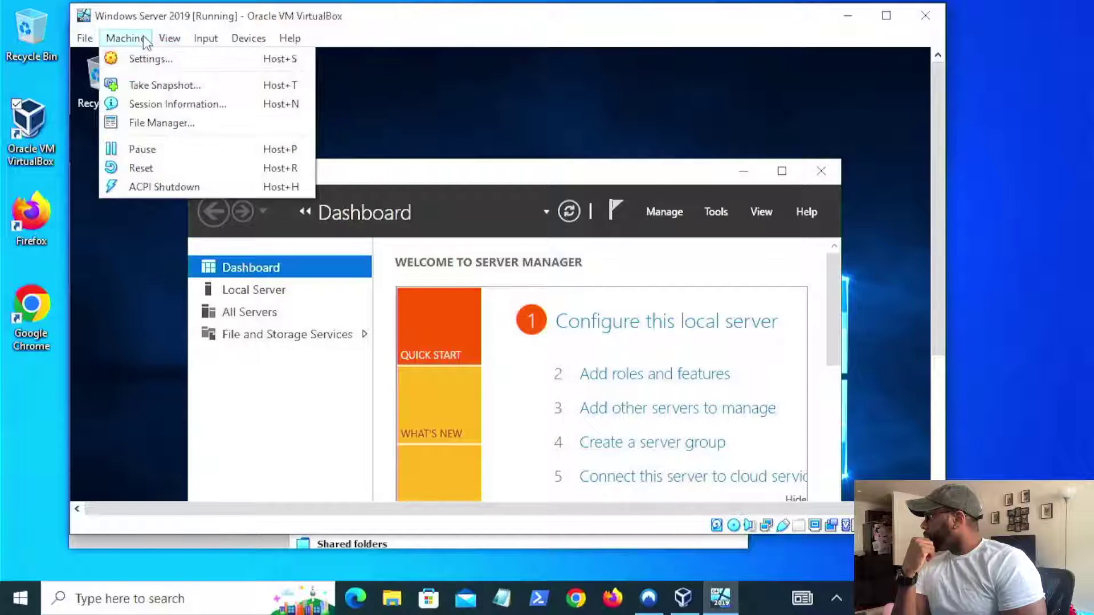
pyautogui.click(815, 145)
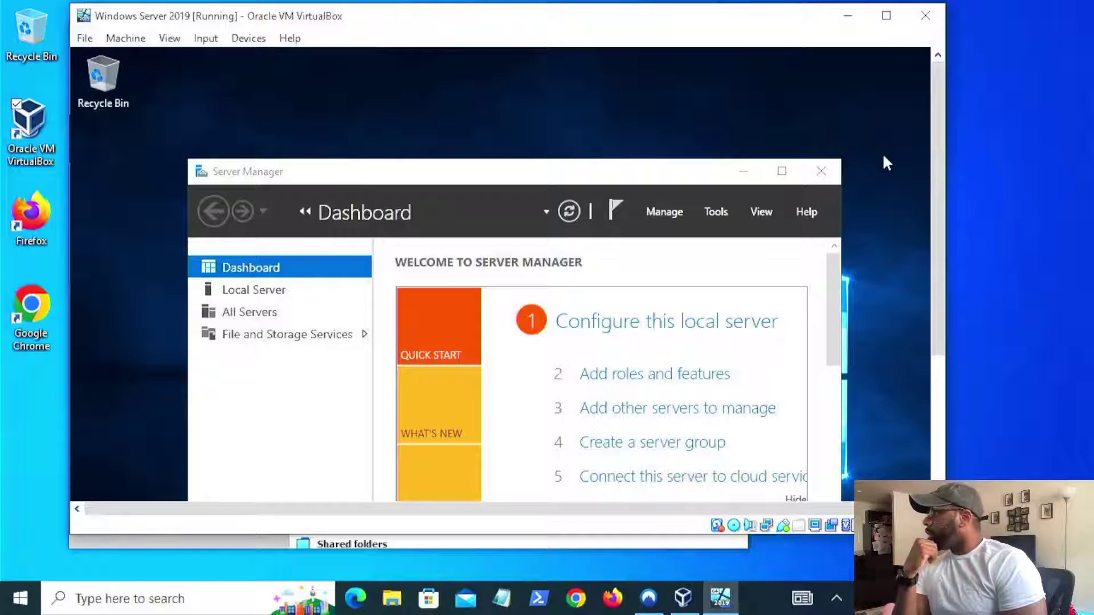
# - Scroll the guest view down to the taskbar and launch File Explorer in Windows Server
pyautogui.moveTo(935, 118); pyautogui.dragTo(947, 242)
pyautogui.moveTo(945, 202); pyautogui.dragTo(934, 334)
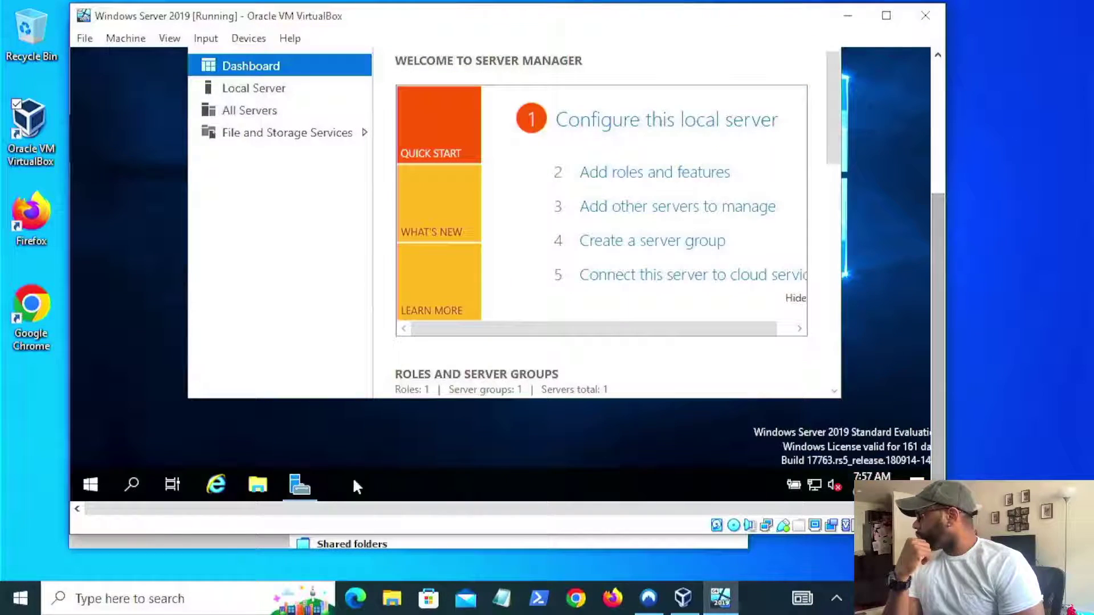
pyautogui.click(258, 485)
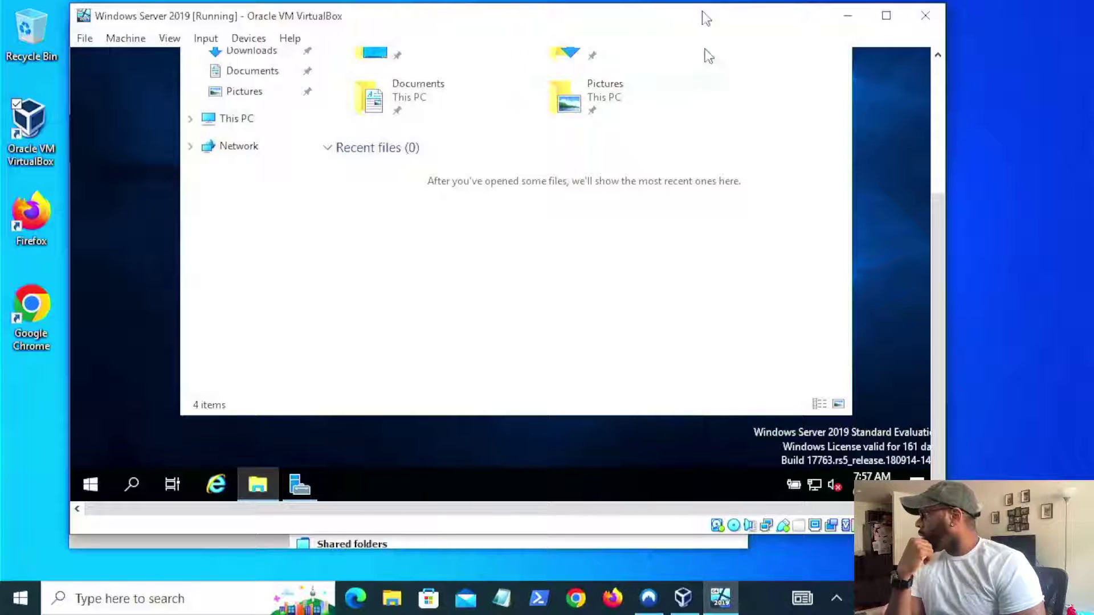
# - Open Properties for This PC from File Explorer's navigation pane, cancelling an accidental rename
pyautogui.moveTo(945, 215); pyautogui.dragTo(947, 117)
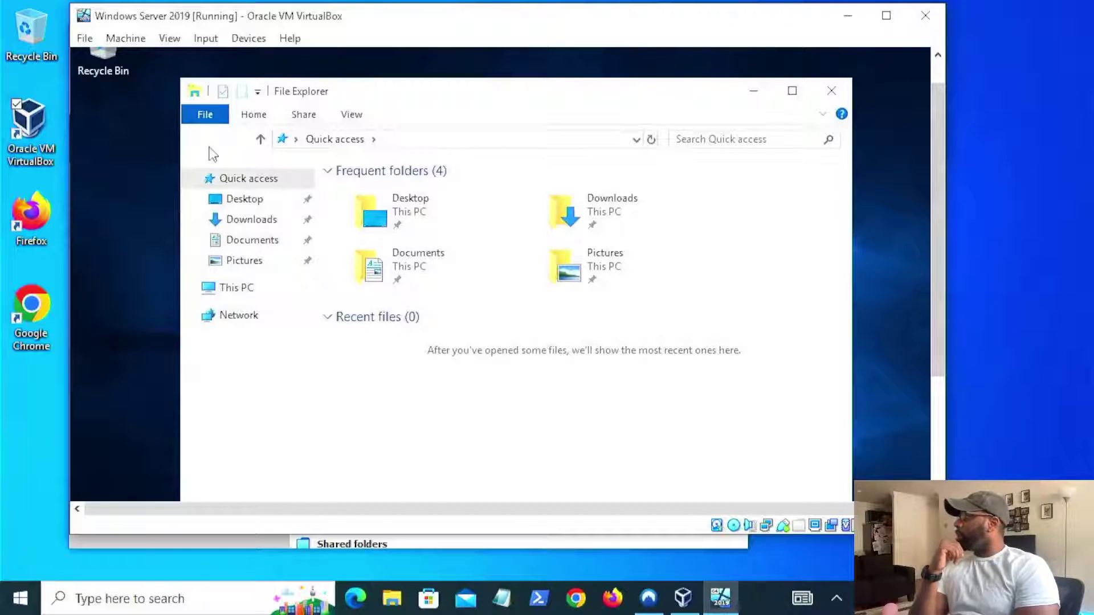
pyautogui.rightClick(239, 292)
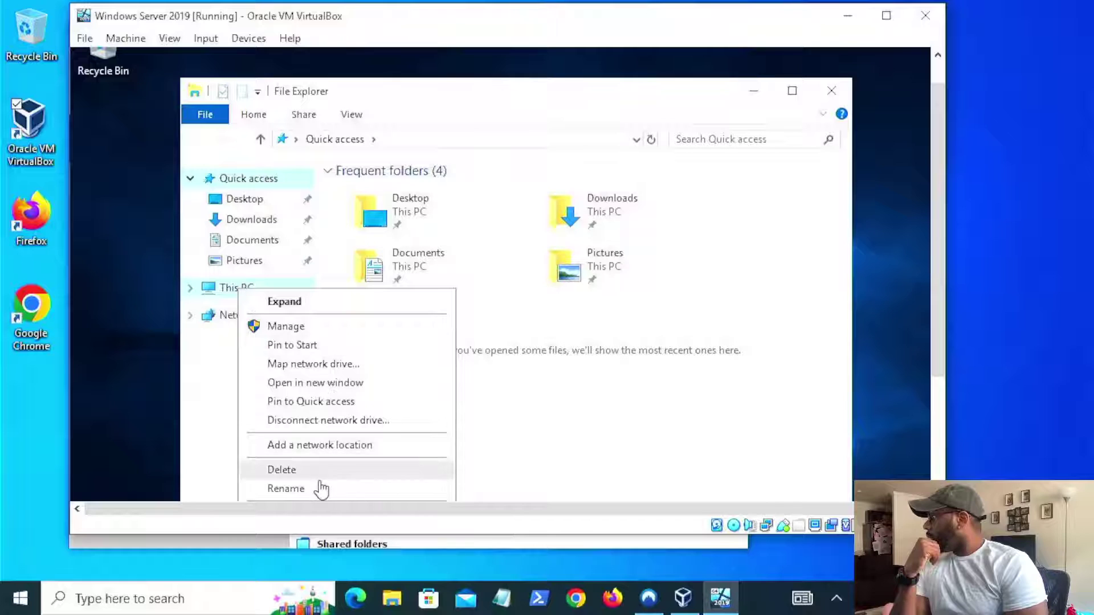
pyautogui.click(286, 488)
pyautogui.press('Escape')
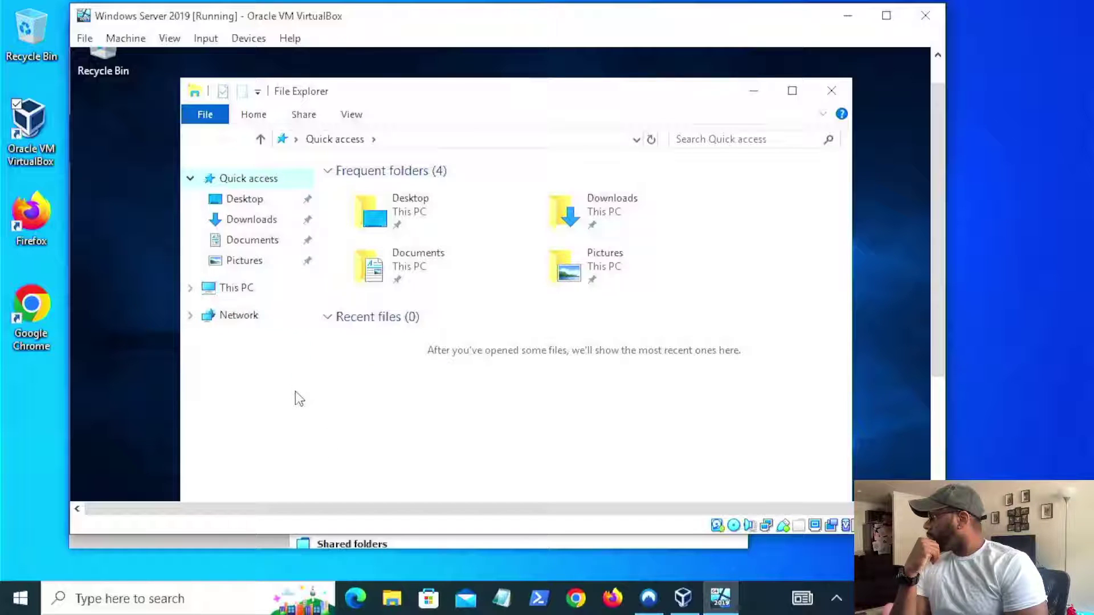
pyautogui.rightClick(254, 297)
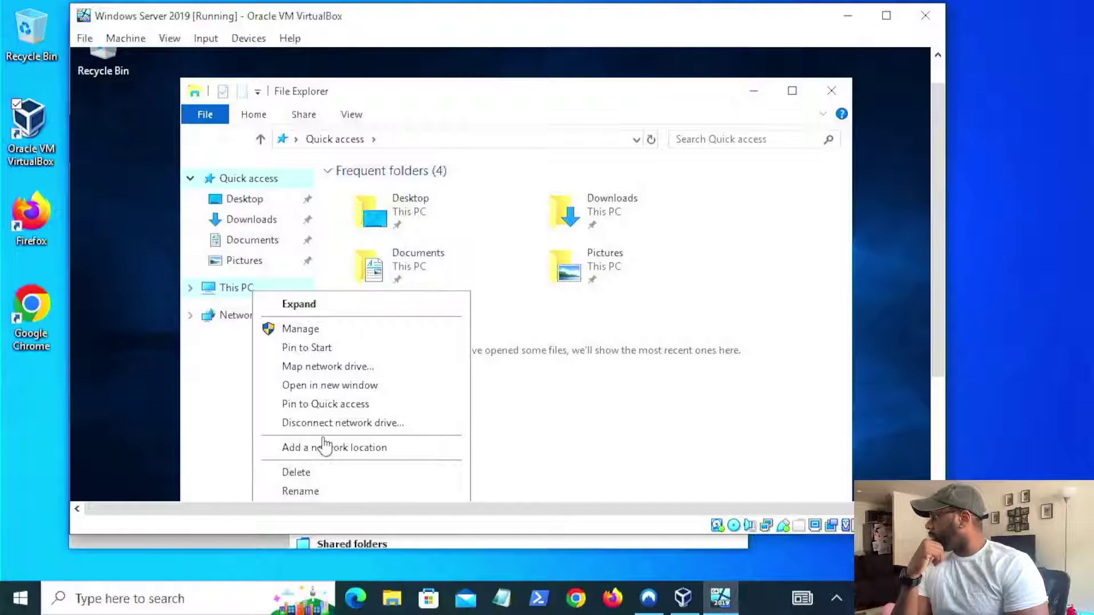
pyautogui.scroll(-1, 939, 354)
pyautogui.click(402, 458)
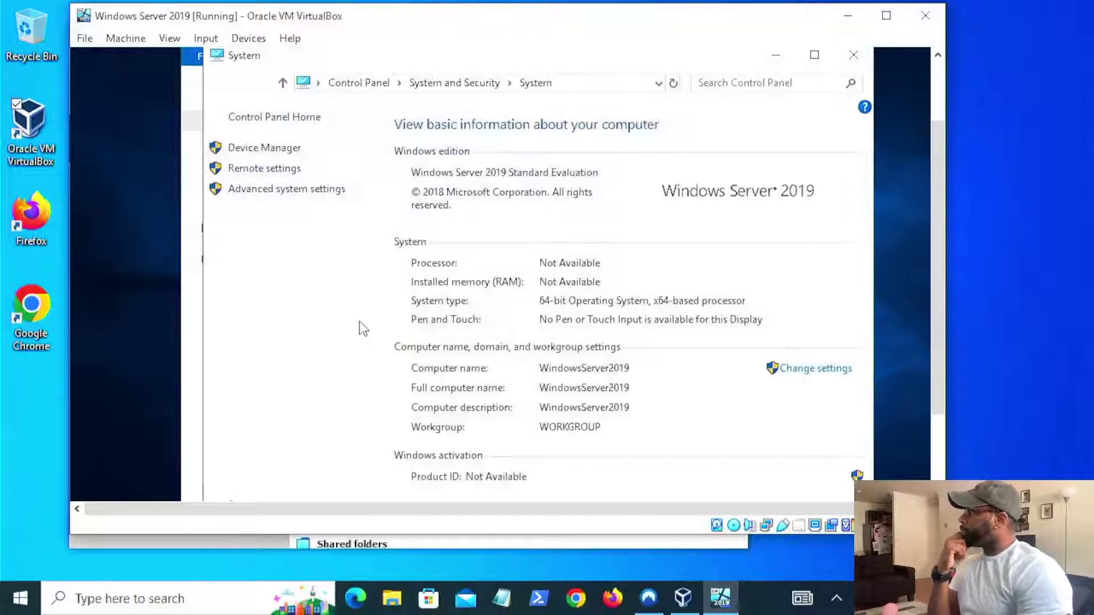
# - In Advanced system settings, look over the Computer Name and Hardware tabs, then open Performance Settings
pyautogui.click(307, 193)
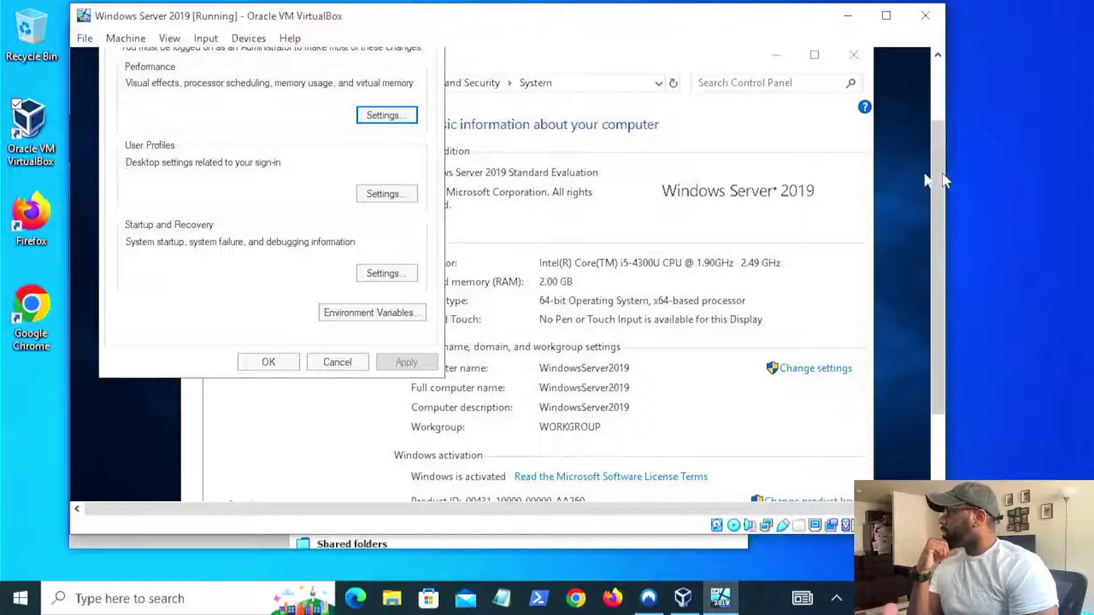
pyautogui.scroll(2, 937, 239)
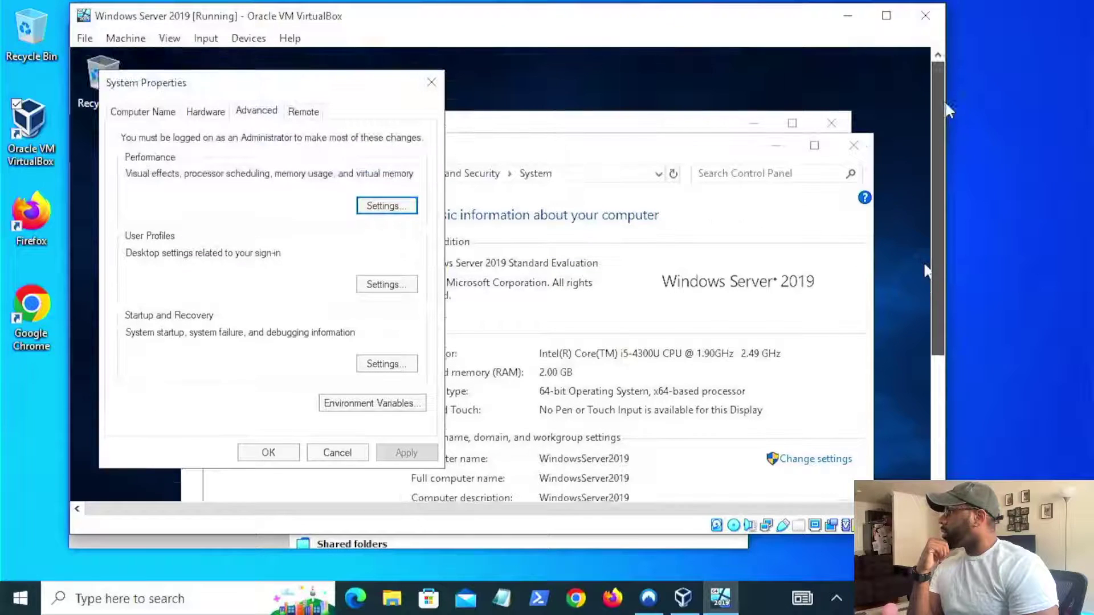
pyautogui.click(168, 113)
pyautogui.click(209, 114)
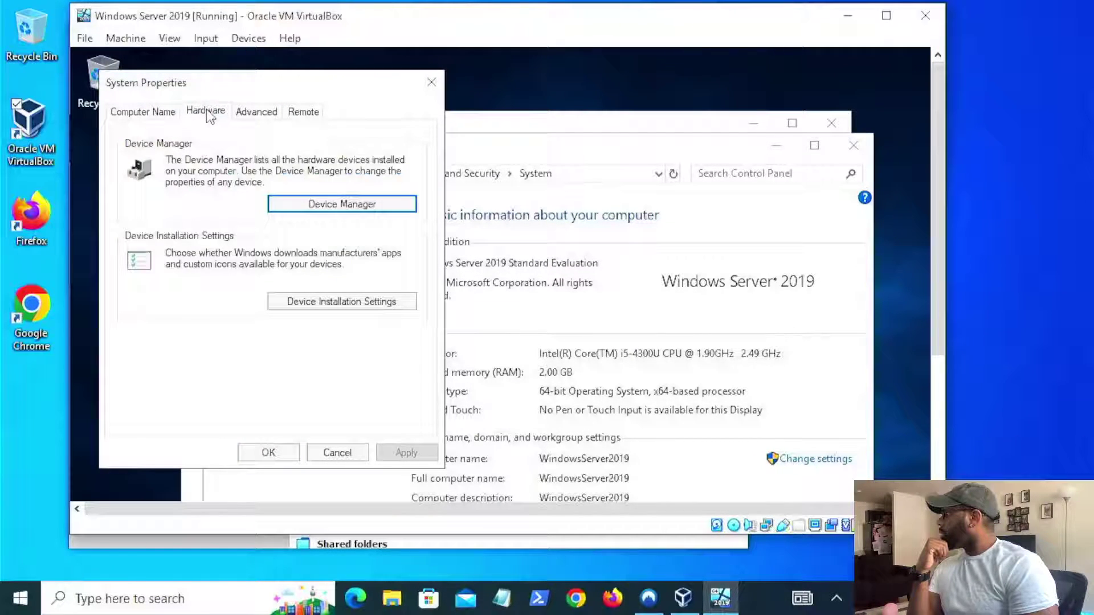
pyautogui.click(264, 117)
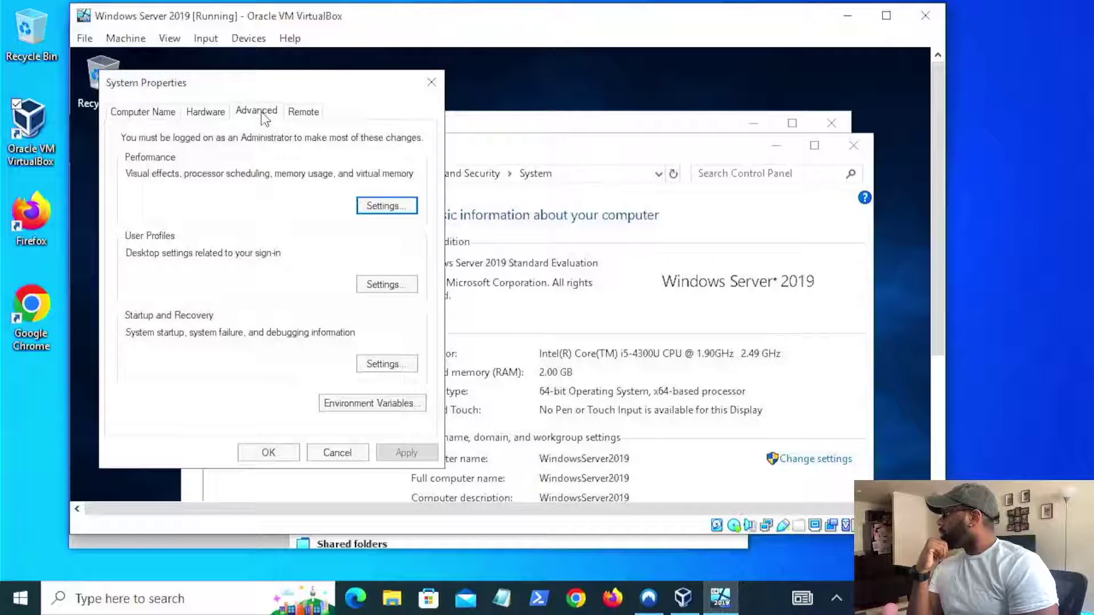
pyautogui.click(383, 206)
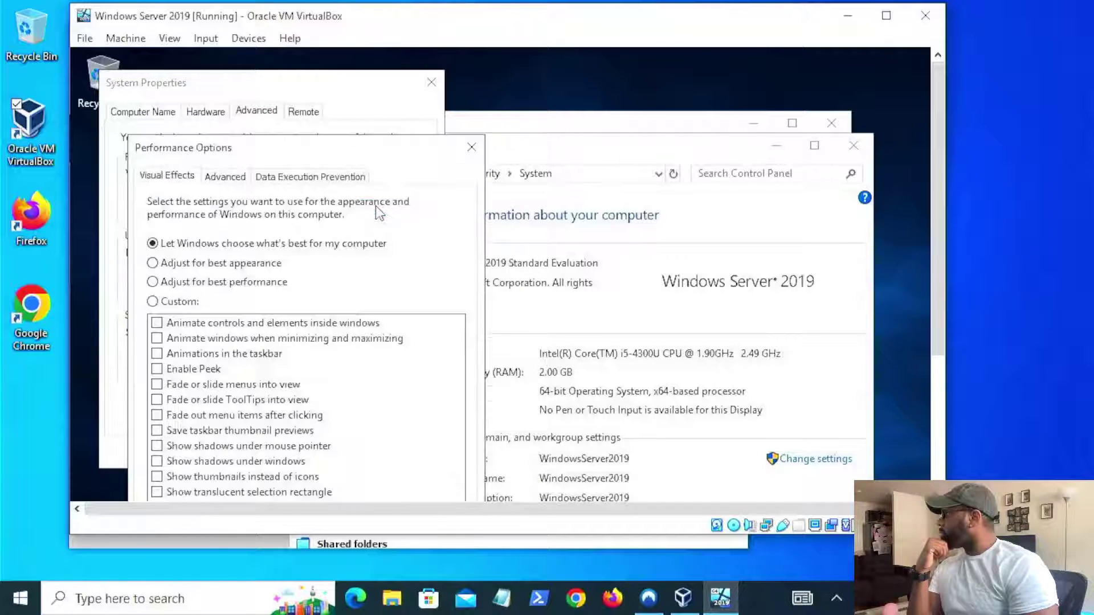
# - Apply 'Adjust for best performance' visual effects, confirm System Properties, and close the System window
pyautogui.click(171, 283)
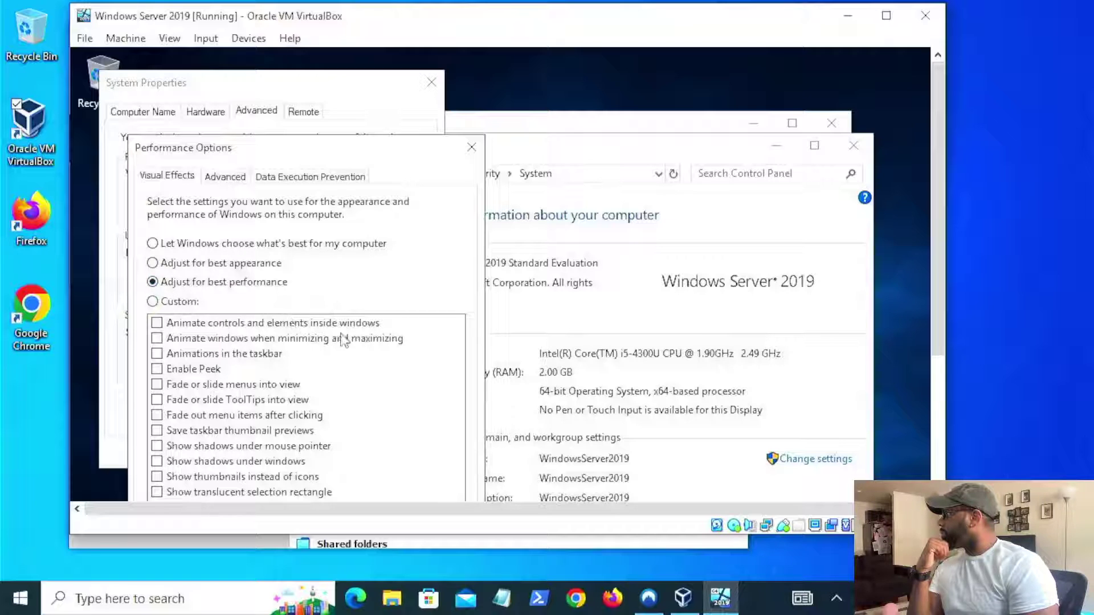
pyautogui.moveTo(937, 243); pyautogui.dragTo(937, 375)
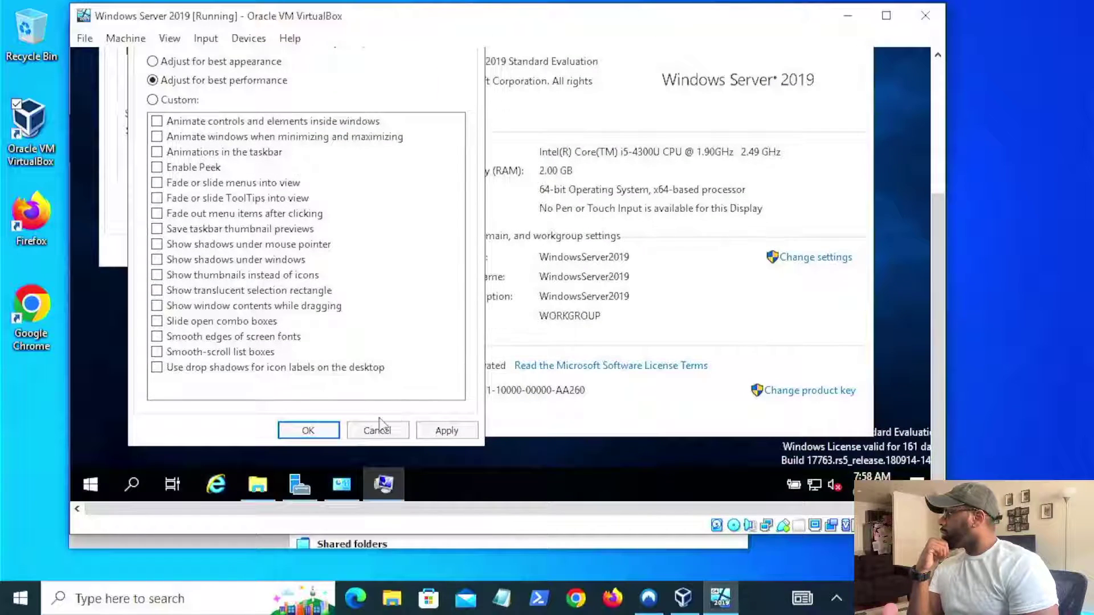
pyautogui.click(446, 430)
pyautogui.click(305, 430)
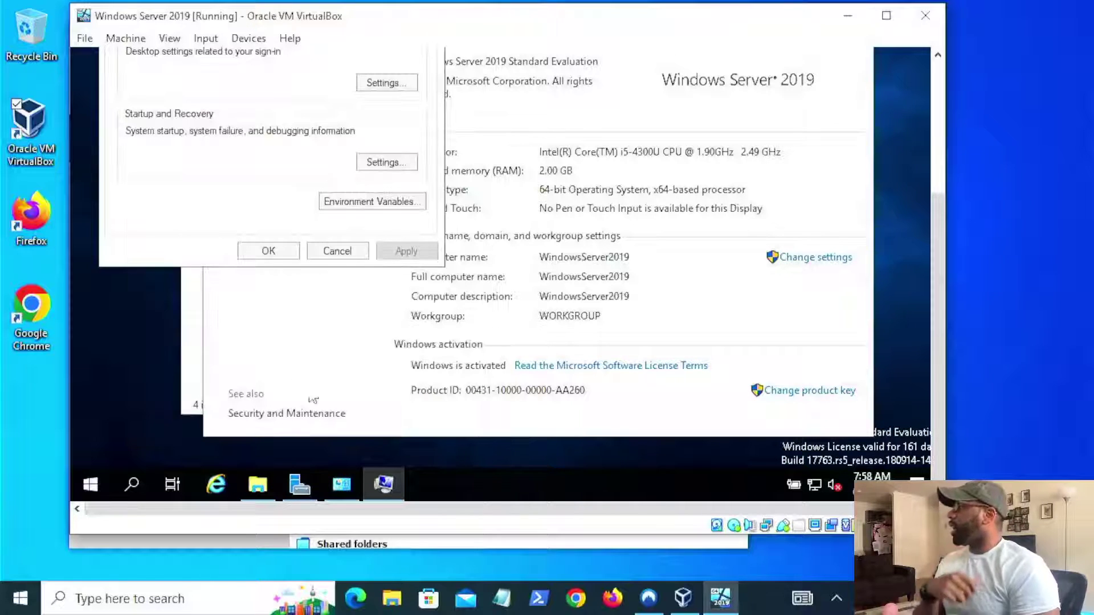
pyautogui.moveTo(937, 223); pyautogui.dragTo(929, 138)
pyautogui.click(271, 445)
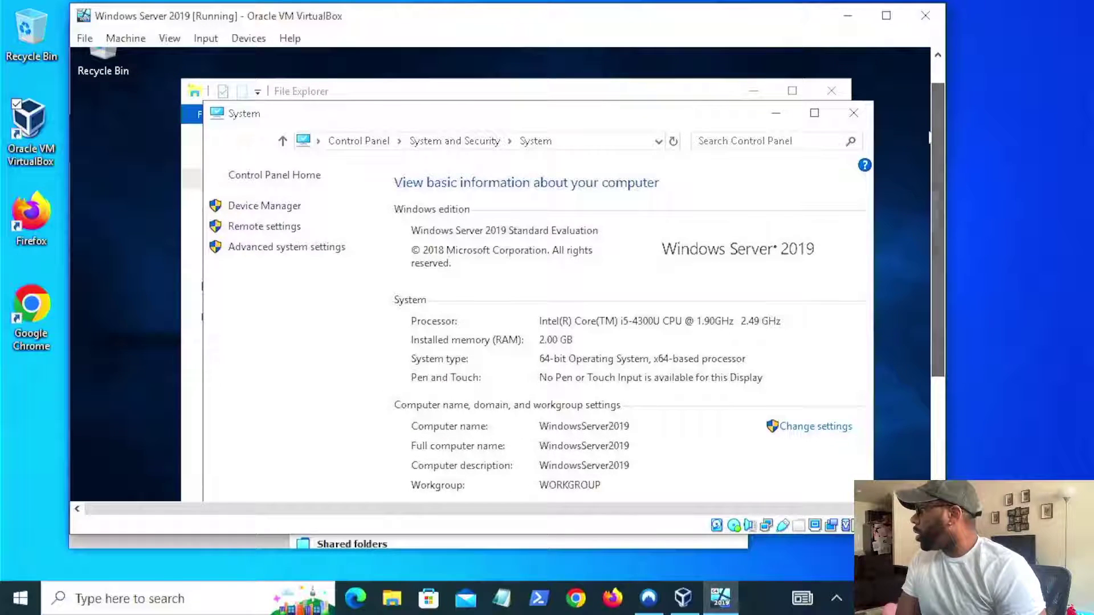
pyautogui.click(853, 113)
# - Close File Explorer and bring the Server Manager dashboard fully into view
pyautogui.click(831, 90)
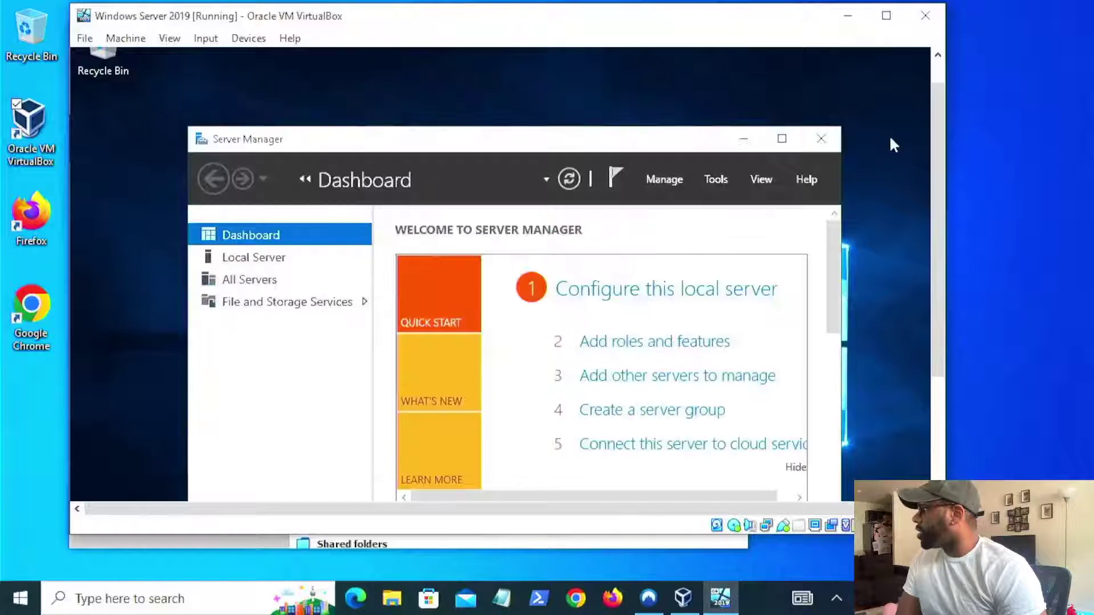
pyautogui.moveTo(937, 166); pyautogui.dragTo(942, 225)
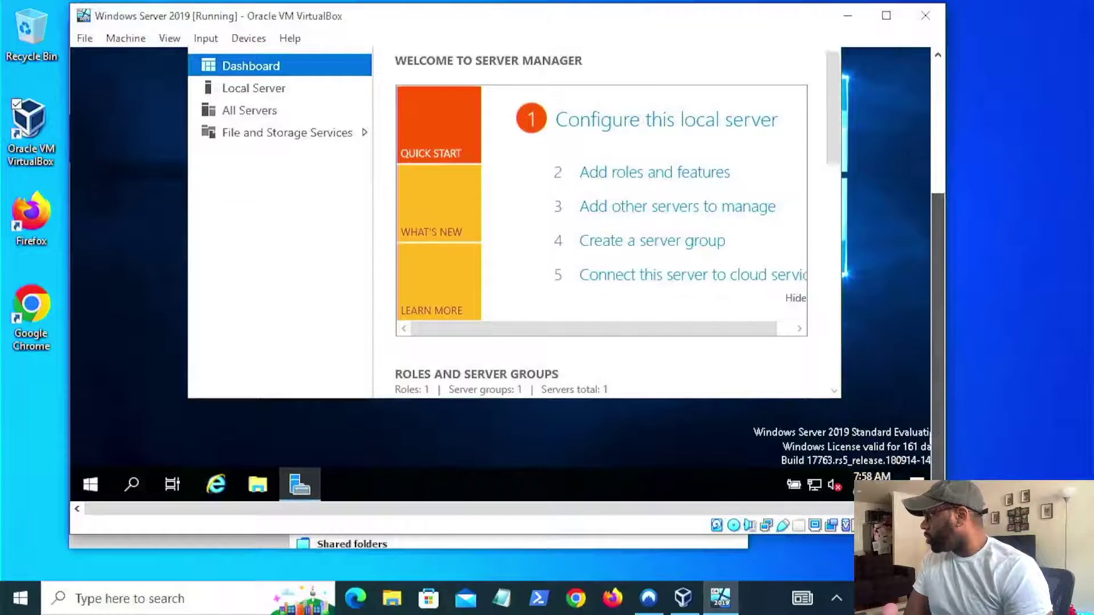
pyautogui.rightClick(294, 494)
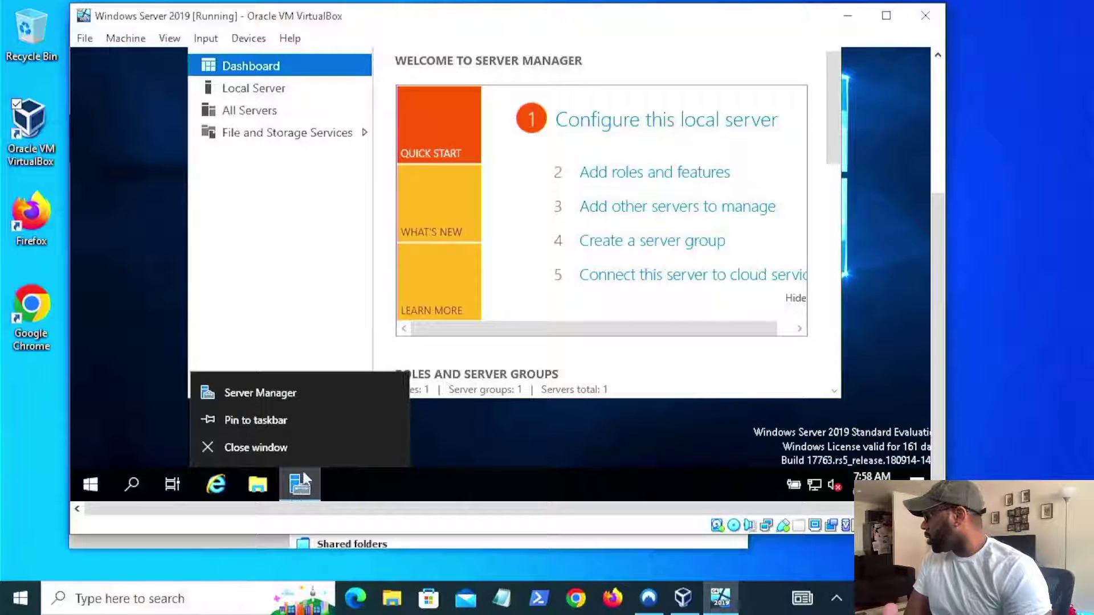
pyautogui.click(305, 429)
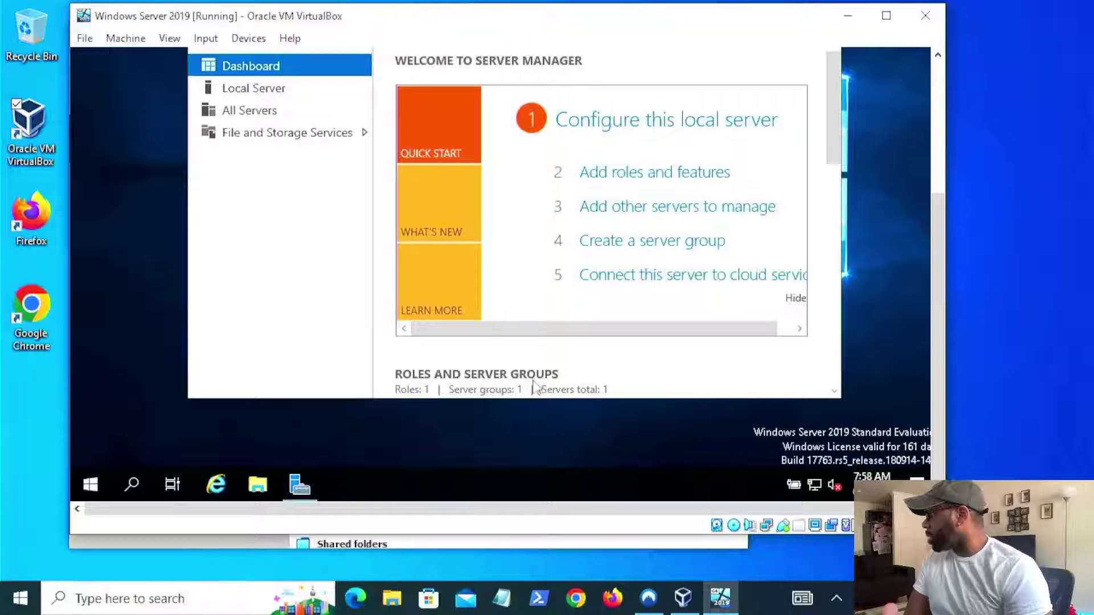
pyautogui.moveTo(945, 317); pyautogui.dragTo(954, 193)
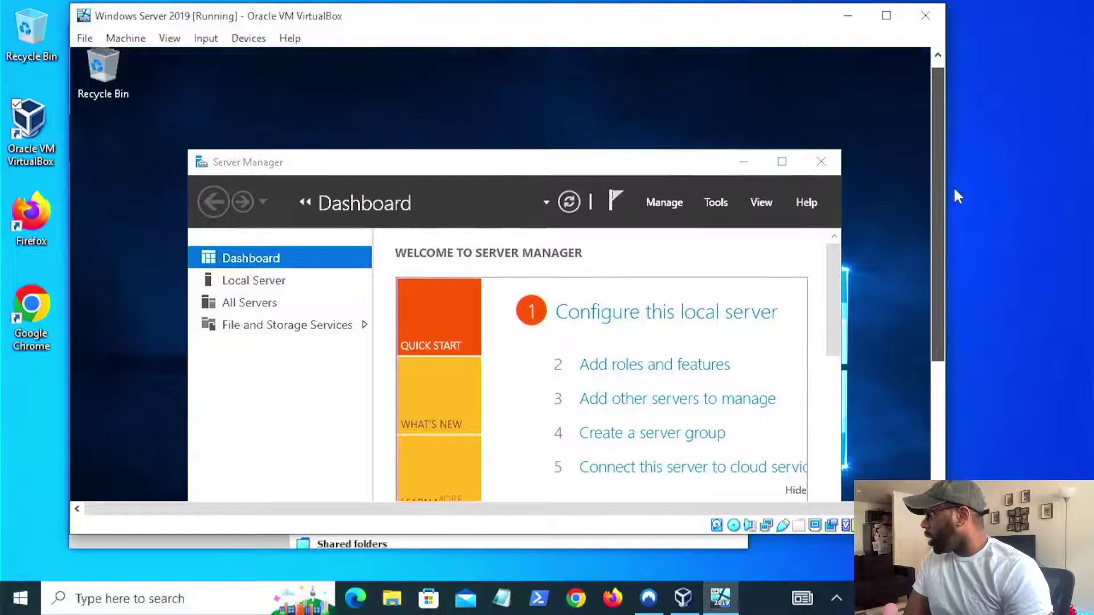
# - Browse Server Manager's Manage and Tools menus, then launch the Add Roles and Features Wizard
pyautogui.click(671, 212)
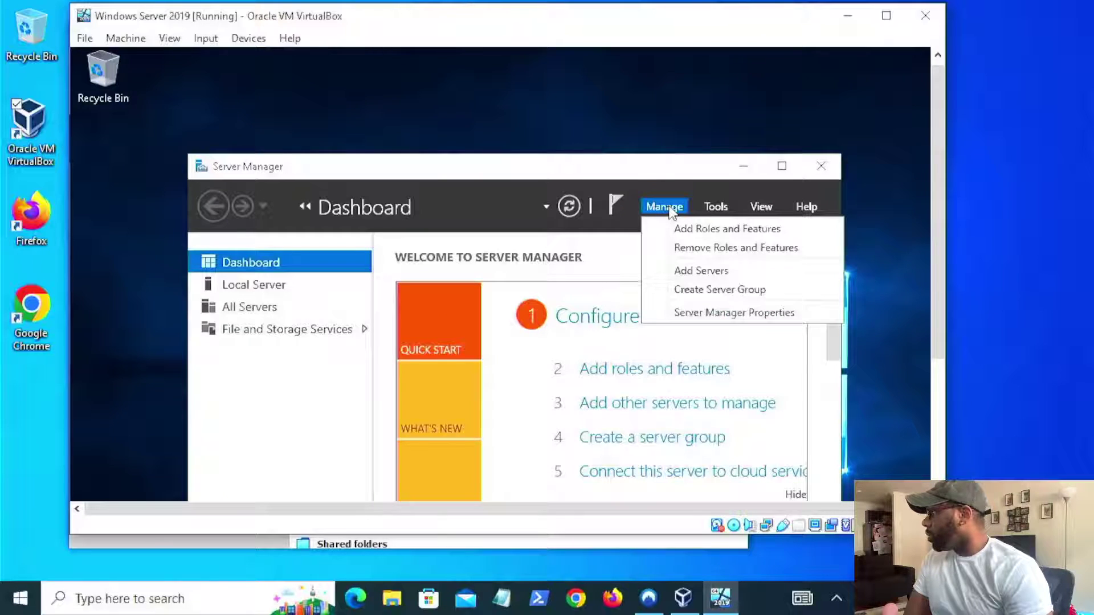
pyautogui.click(715, 209)
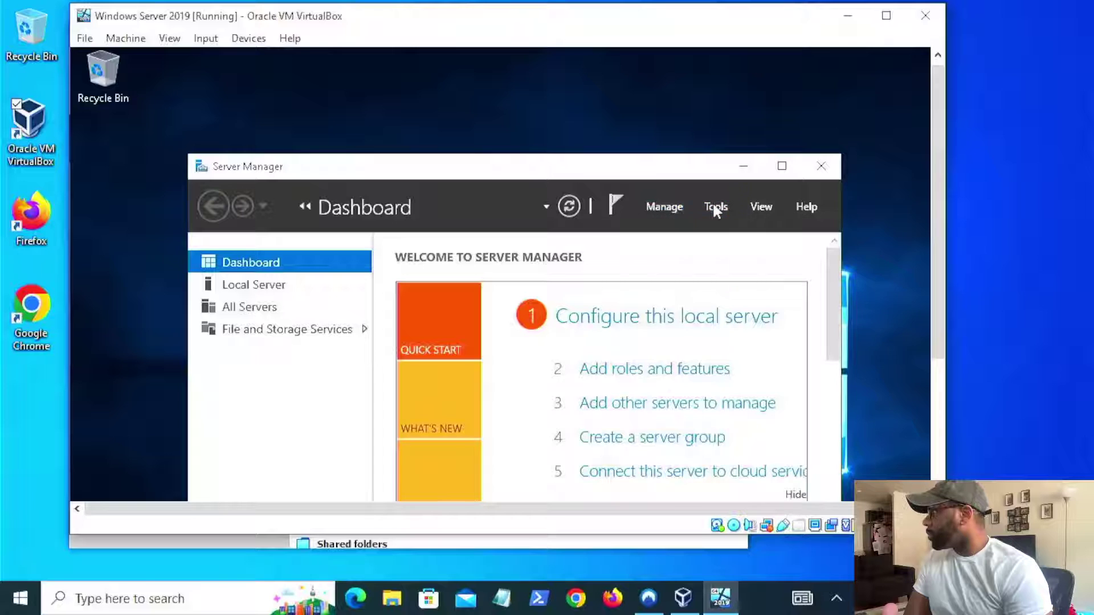
pyautogui.click(715, 209)
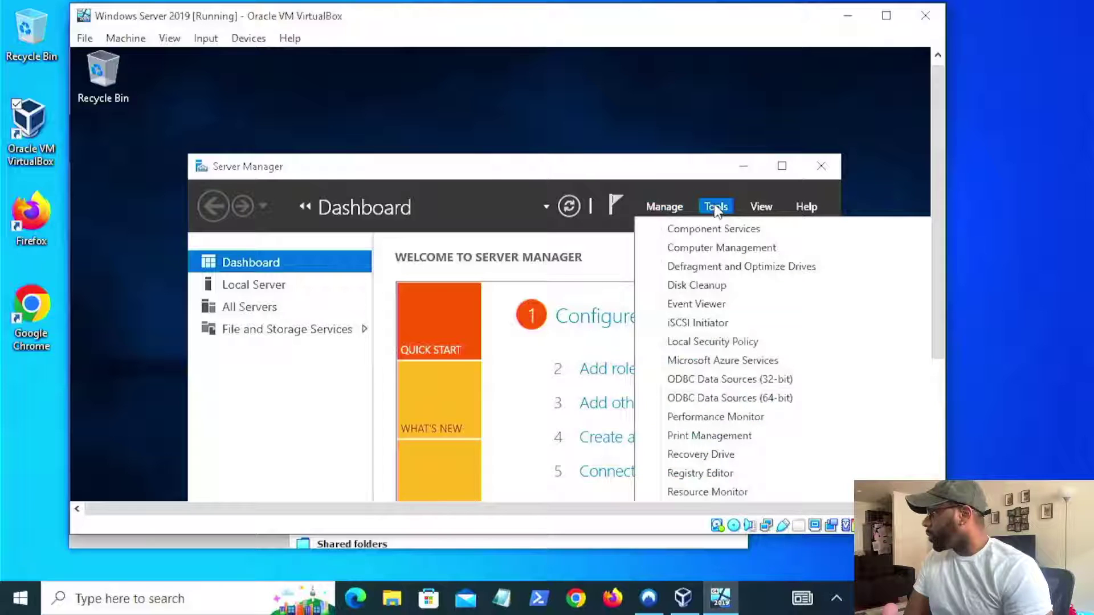
pyautogui.scroll(-1, 761, 327)
pyautogui.scroll(1, 764, 336)
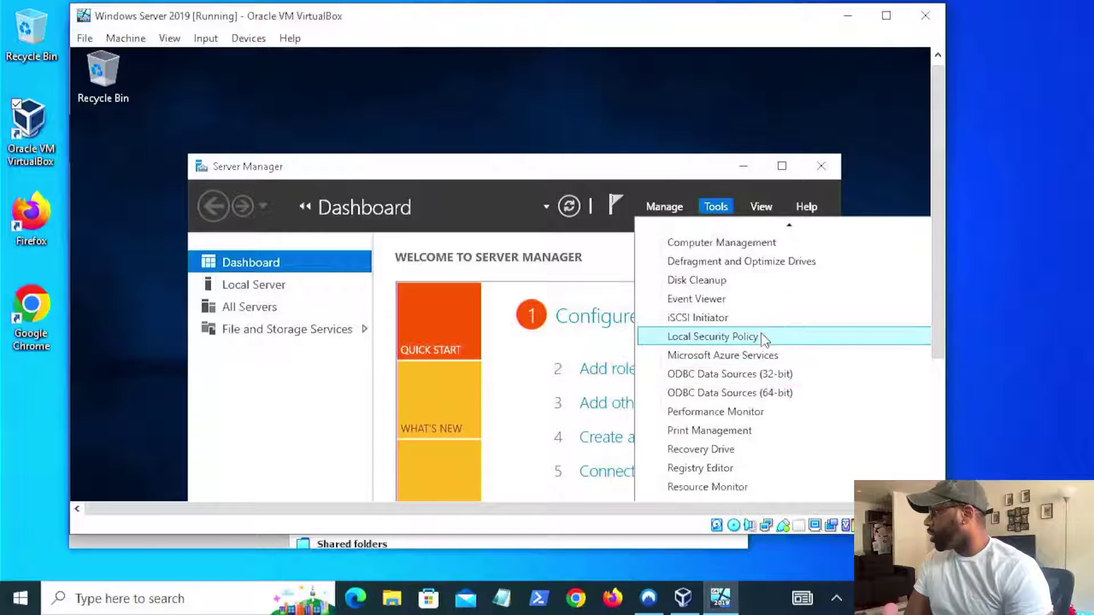
pyautogui.scroll(1, 752, 319)
pyautogui.click(666, 206)
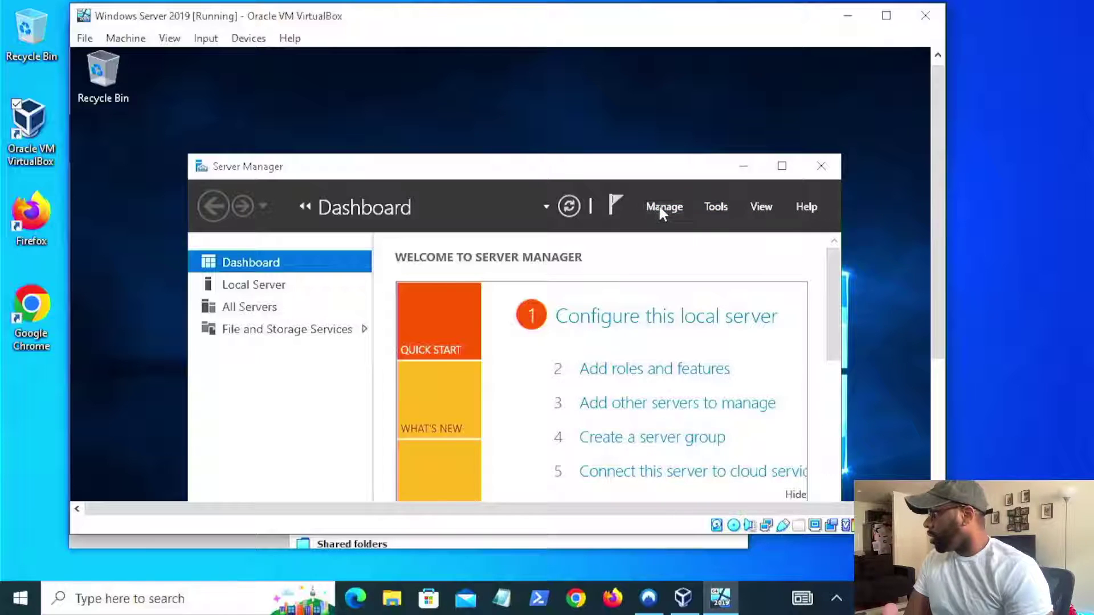
pyautogui.click(661, 207)
pyautogui.click(665, 207)
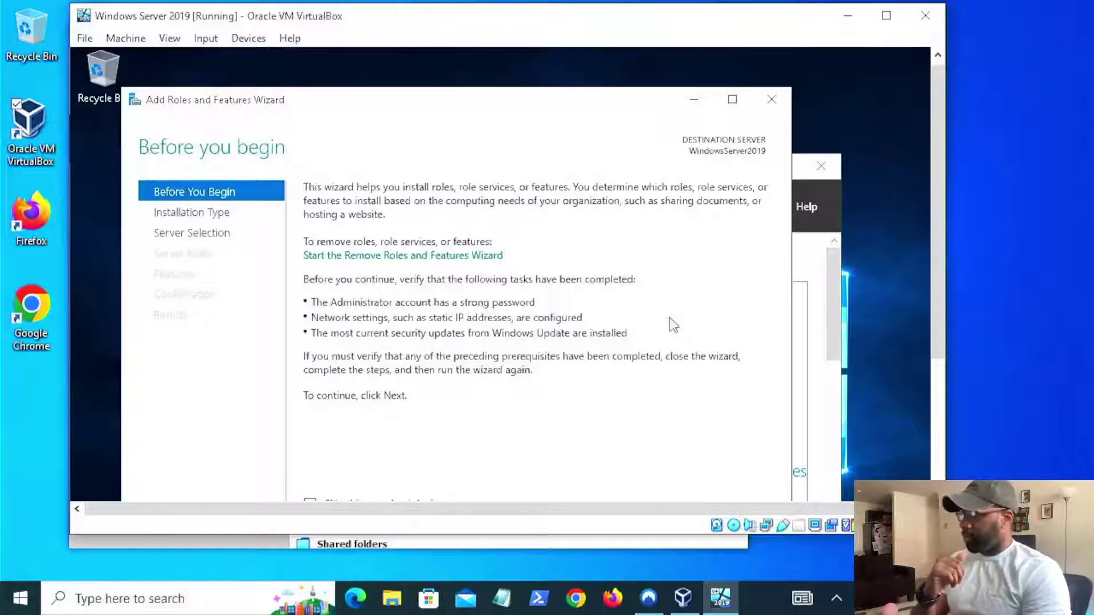
# - Scroll to the wizard's buttons and continue past Before You Begin to Installation Type
pyautogui.moveTo(946, 265); pyautogui.dragTo(940, 303)
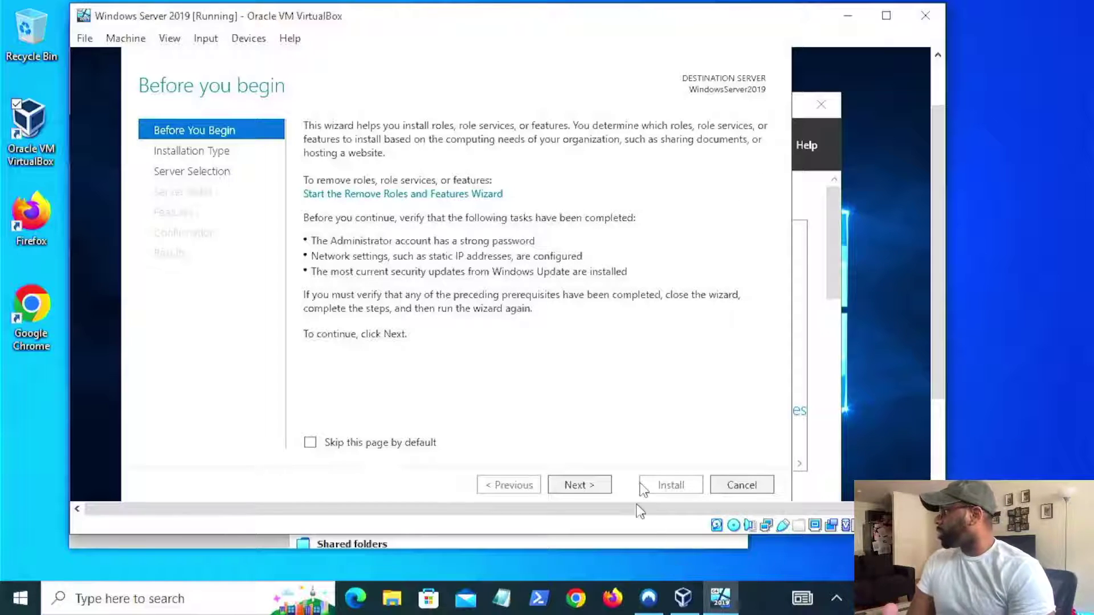
pyautogui.click(592, 484)
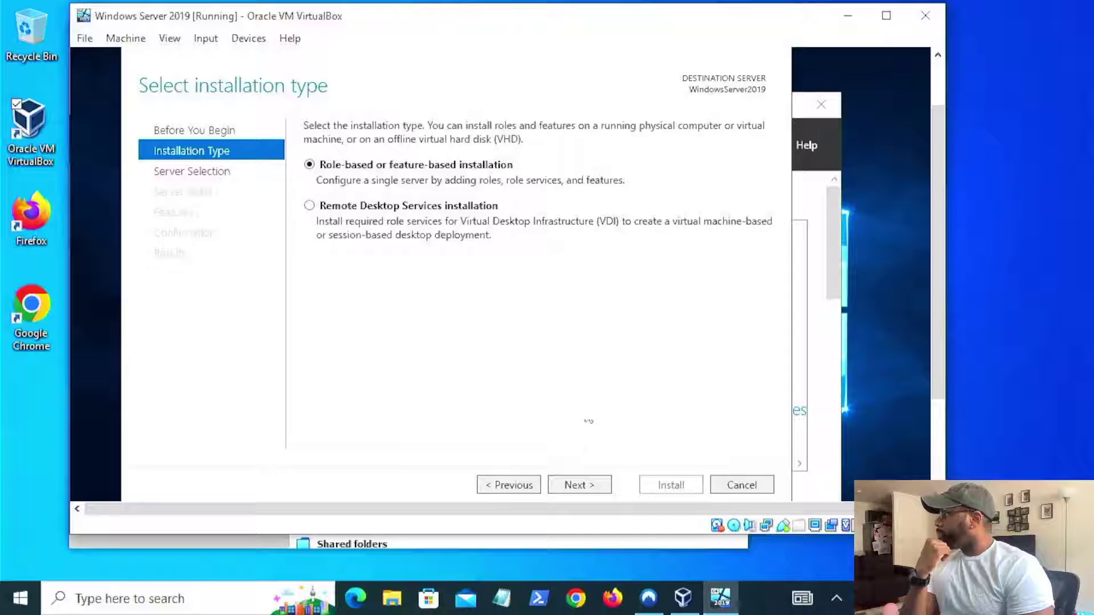
# - Keep Role-based or feature-based installation and advance to Server Selection
pyautogui.click(586, 483)
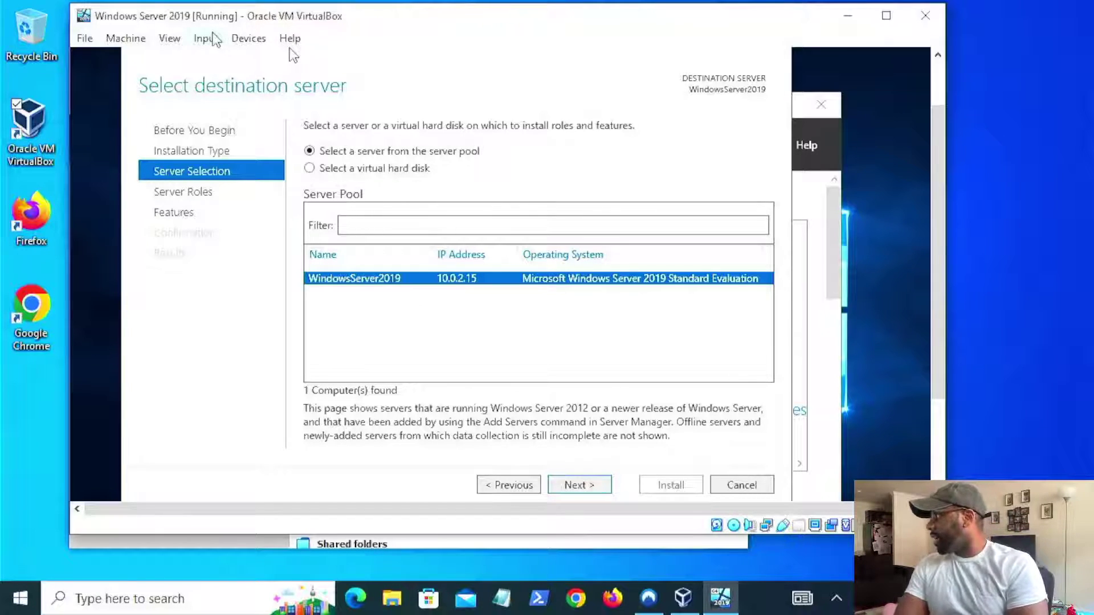
# - Confirm the VM's Adapter 1 stays attached to NAT, then switch to VirtualBox Manager
pyautogui.click(181, 40)
pyautogui.click(181, 40)
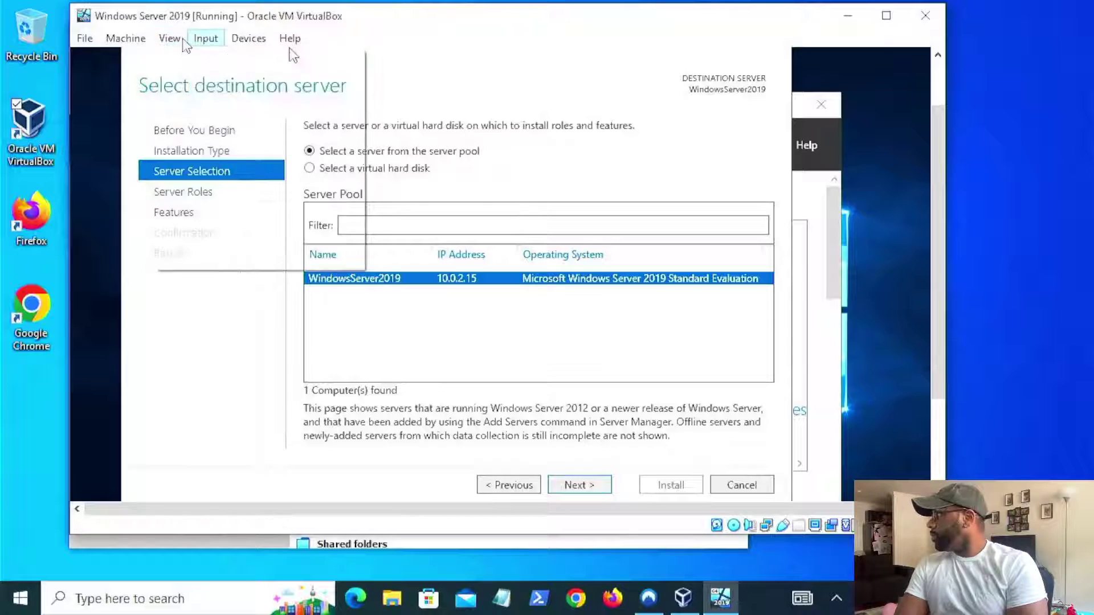
pyautogui.click(165, 39)
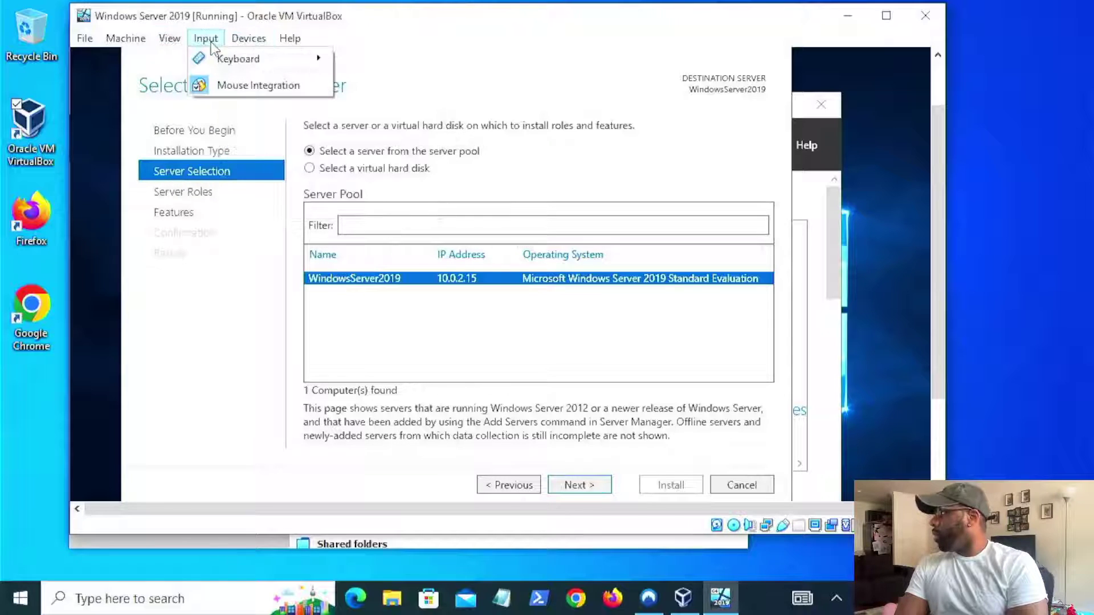
pyautogui.moveTo(238, 50)
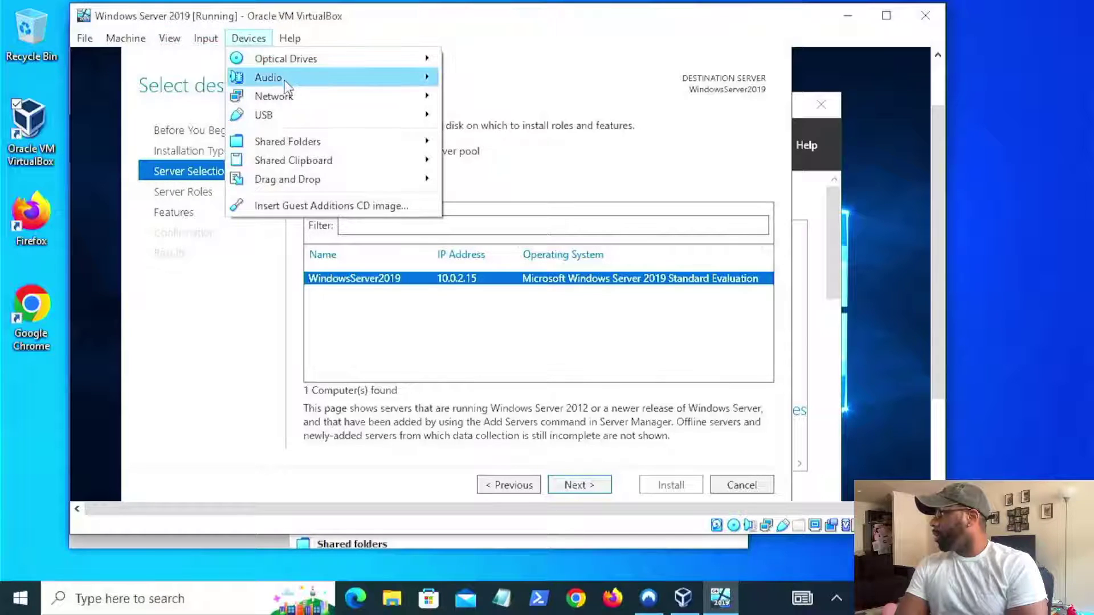
pyautogui.moveTo(292, 95)
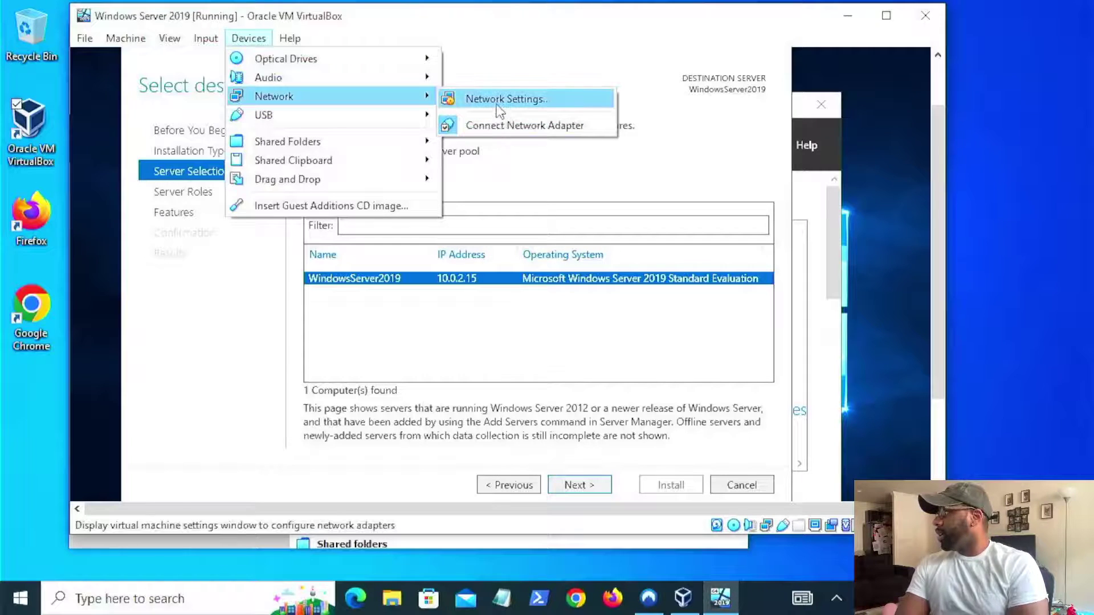
pyautogui.click(499, 105)
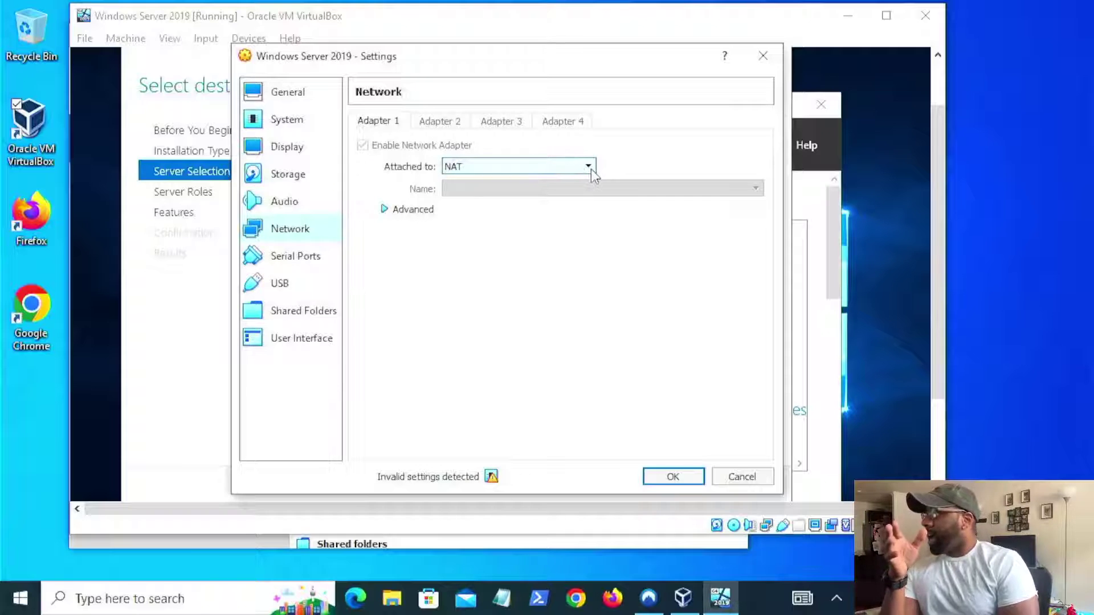
pyautogui.click(588, 167)
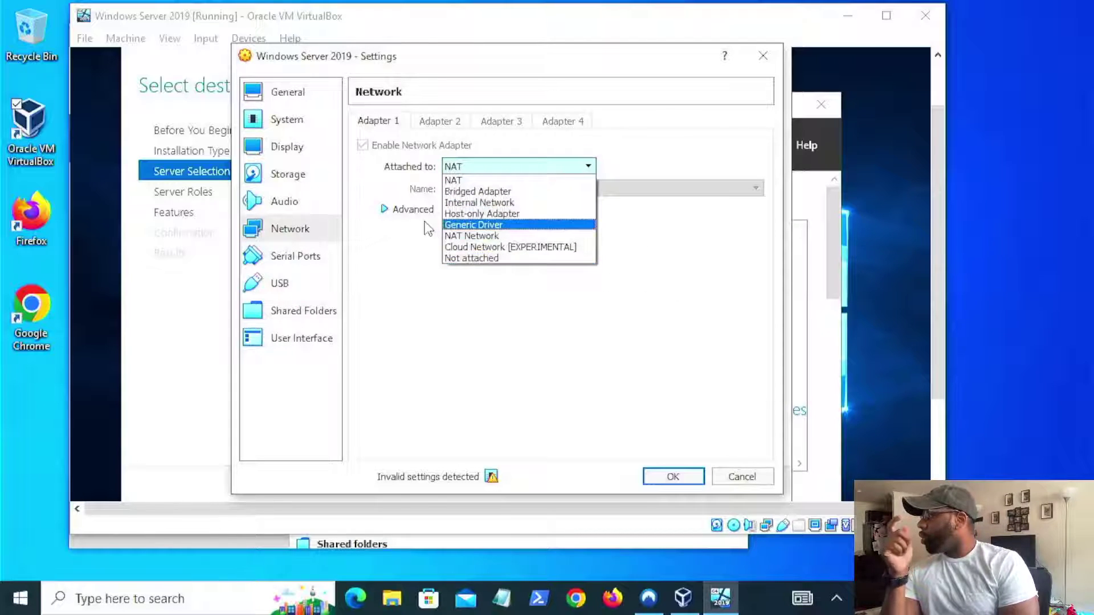
pyautogui.click(743, 481)
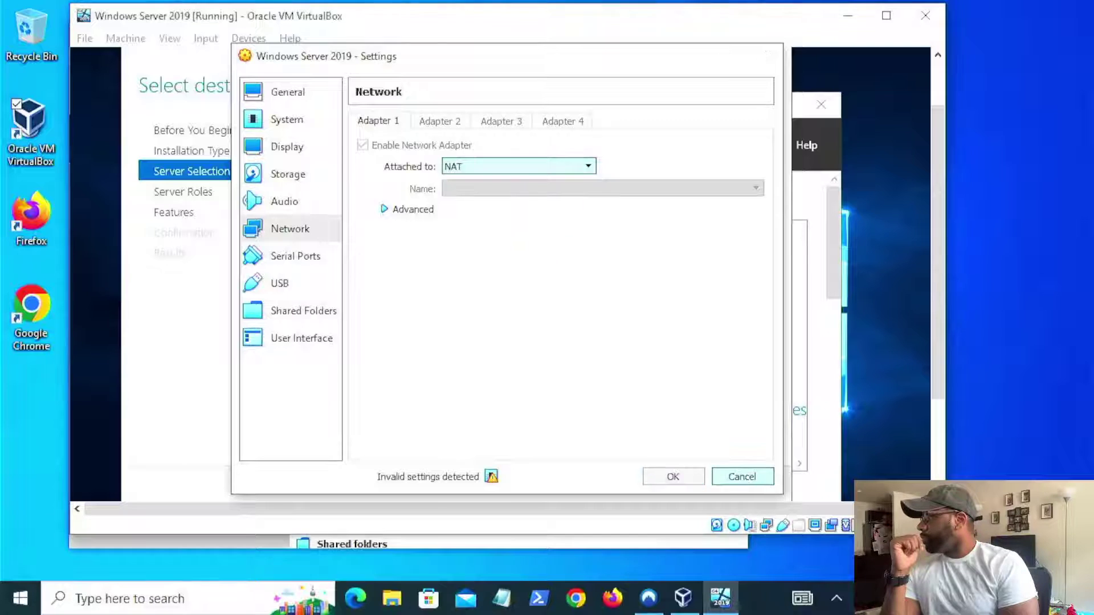
pyautogui.click(743, 480)
pyautogui.click(687, 600)
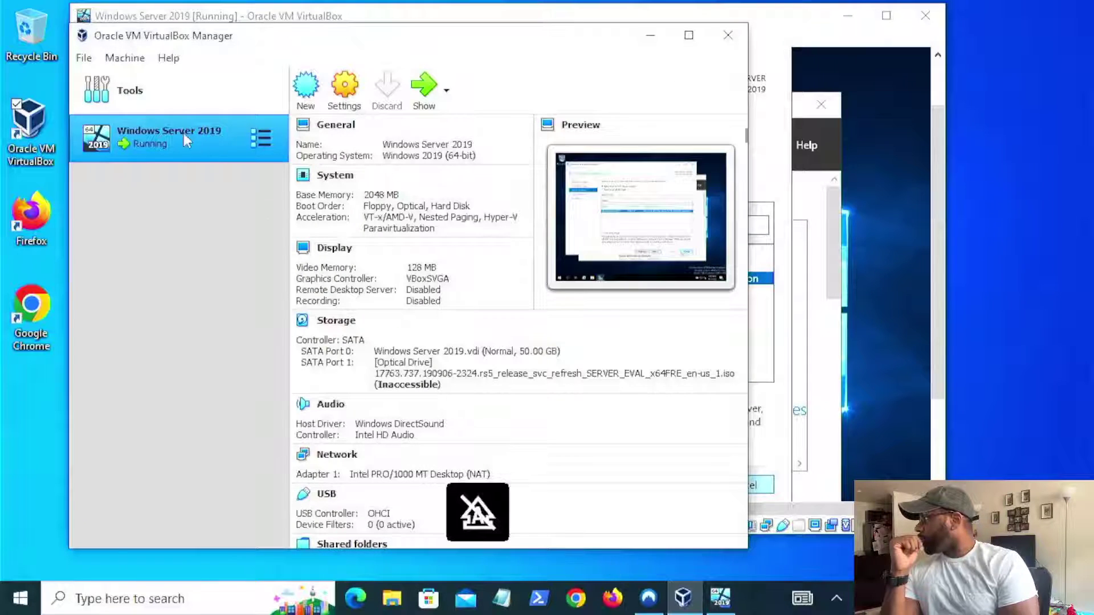
# - View the Host-Only Ethernet Adapter at 192.168.56.1/24 in Host Network Manager, then return to the VM
pyautogui.click(259, 91)
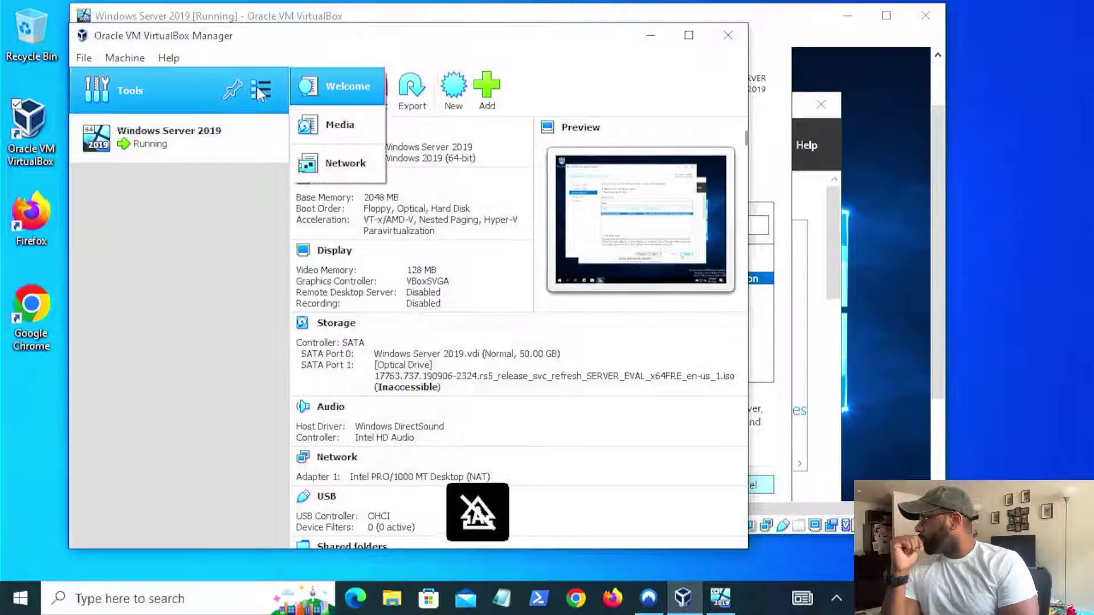
pyautogui.click(338, 165)
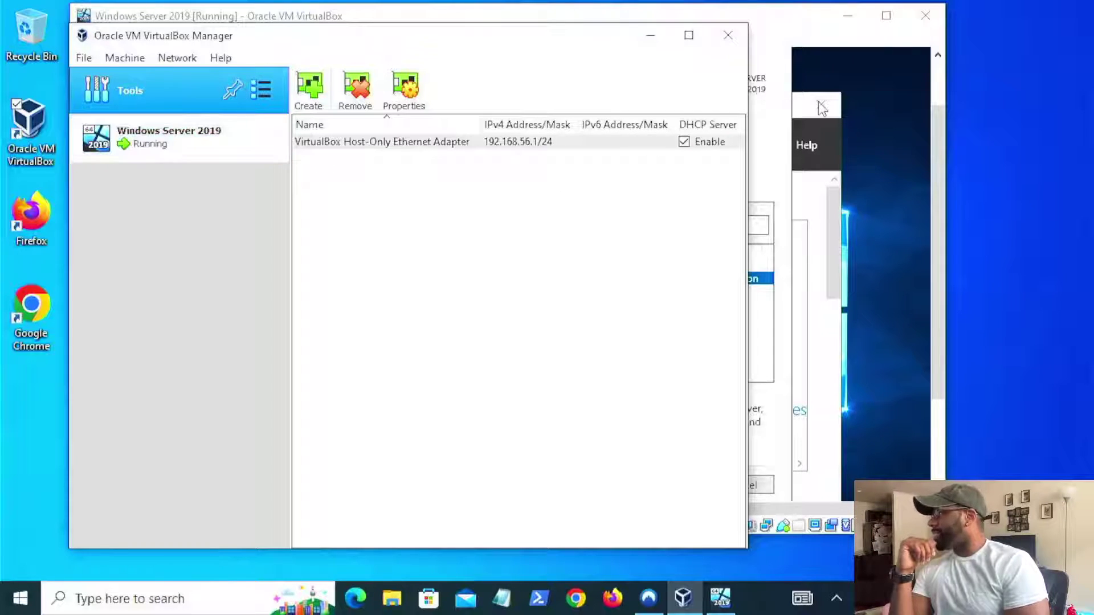
pyautogui.click(198, 139)
pyautogui.click(651, 35)
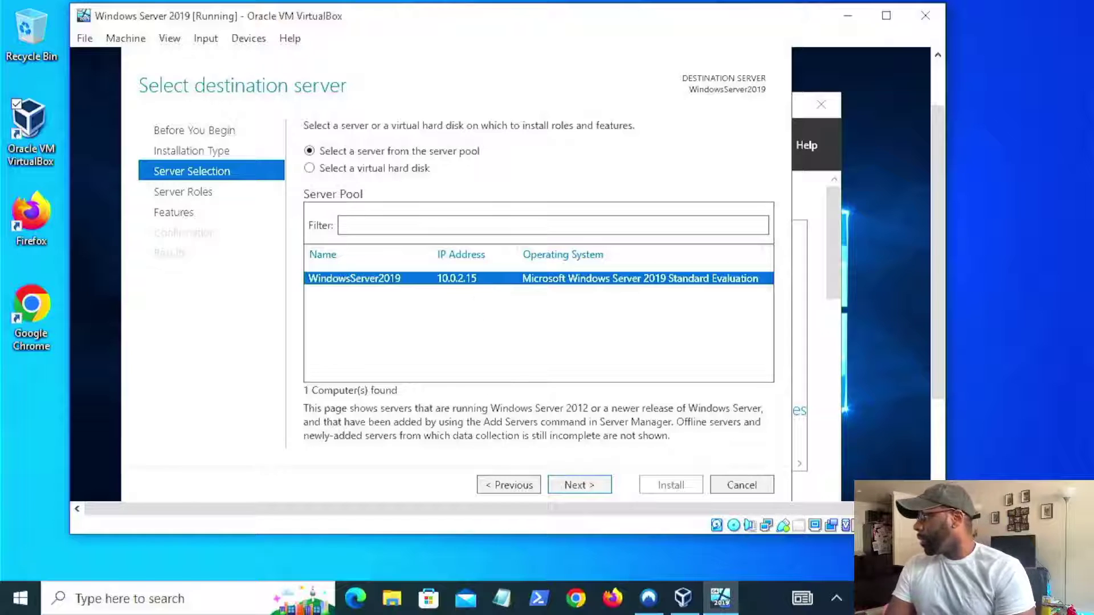
# - Advance to Select server roles and tick Active Directory Domain Services
pyautogui.click(593, 484)
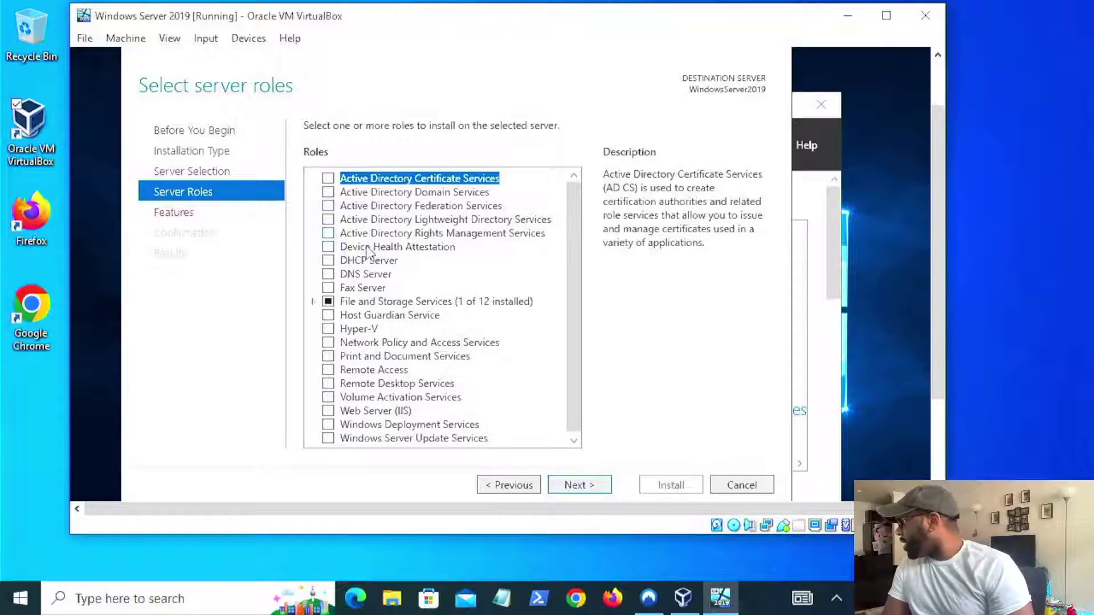
pyautogui.click(328, 193)
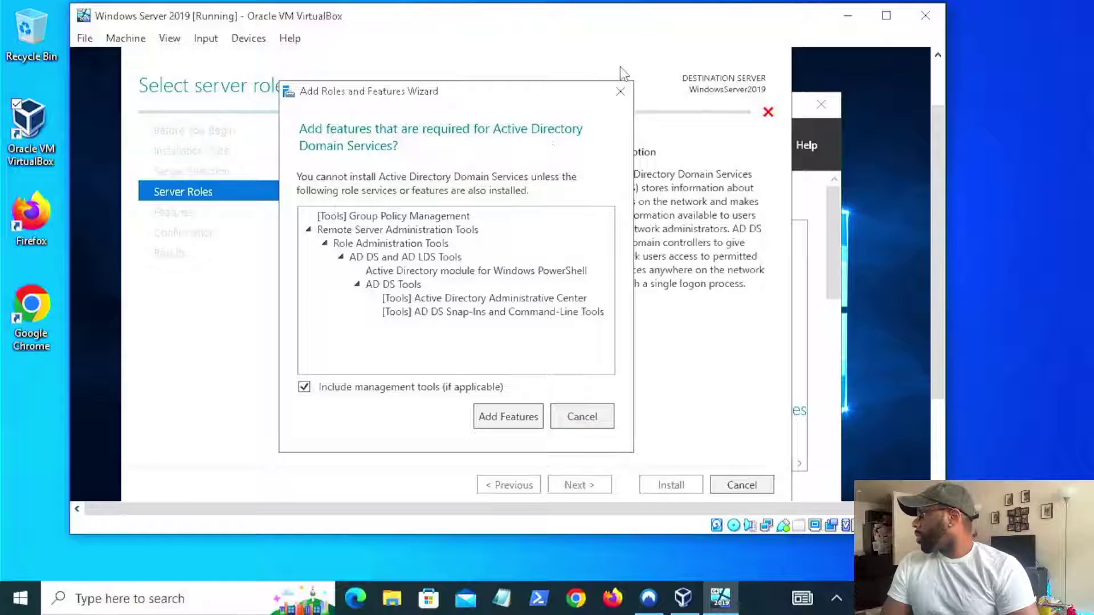
# - Dismiss the prompt, reselect Active Directory Domain Services, and add its required management features
pyautogui.click(624, 94)
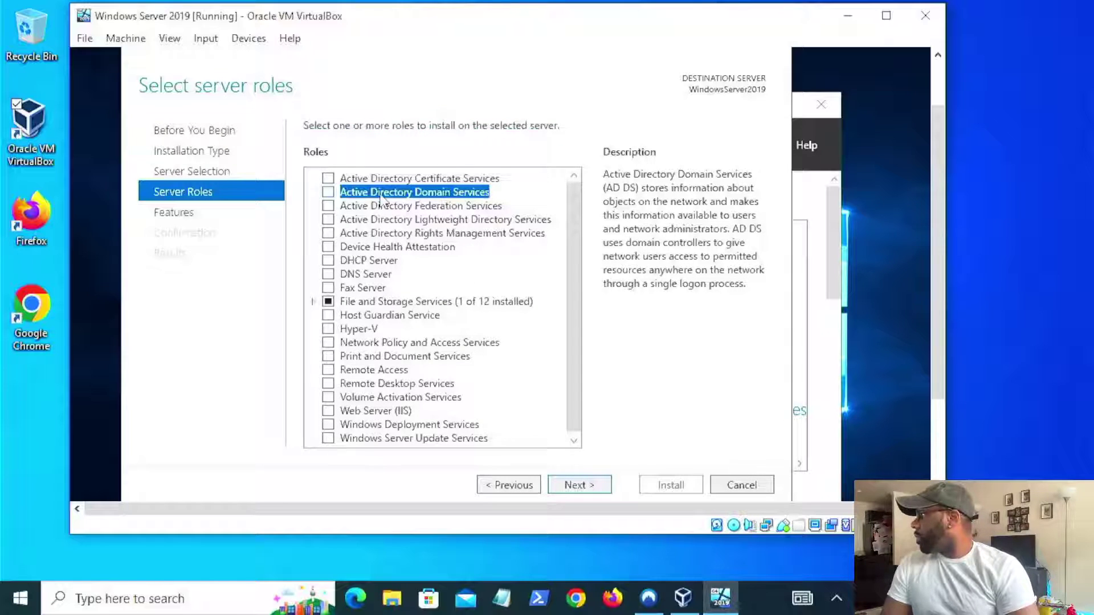
pyautogui.click(330, 192)
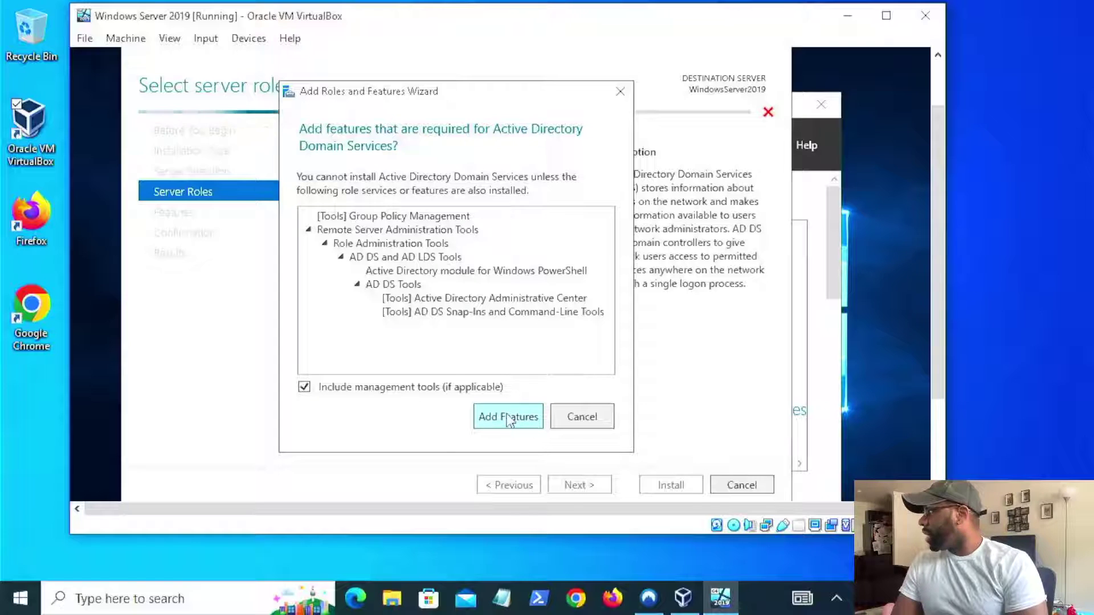
pyautogui.click(507, 419)
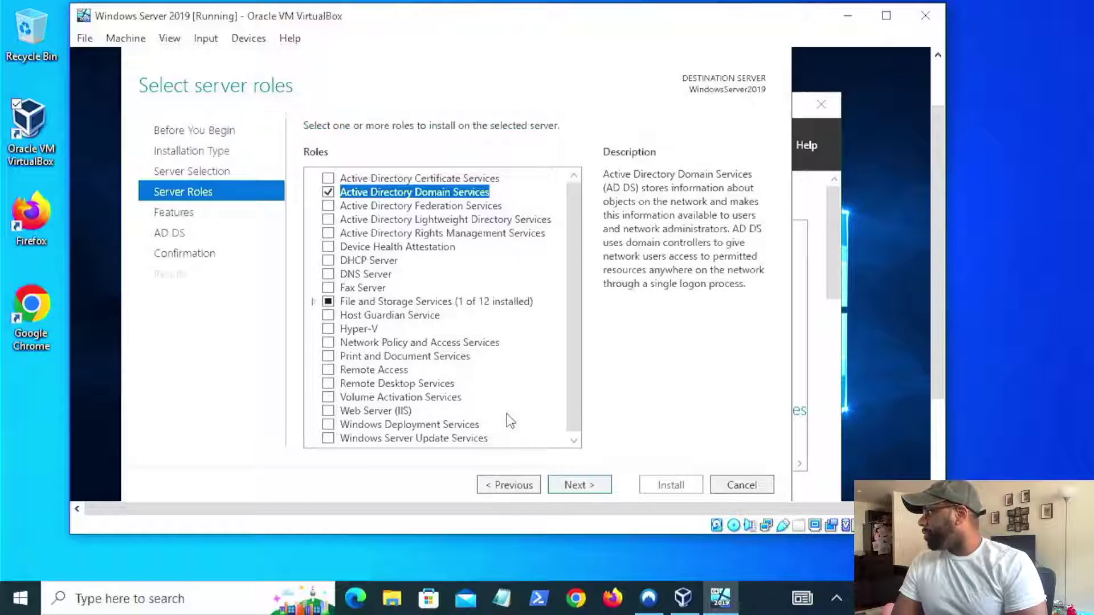
# - Advance past server roles and features to the AD DS information page
pyautogui.click(578, 486)
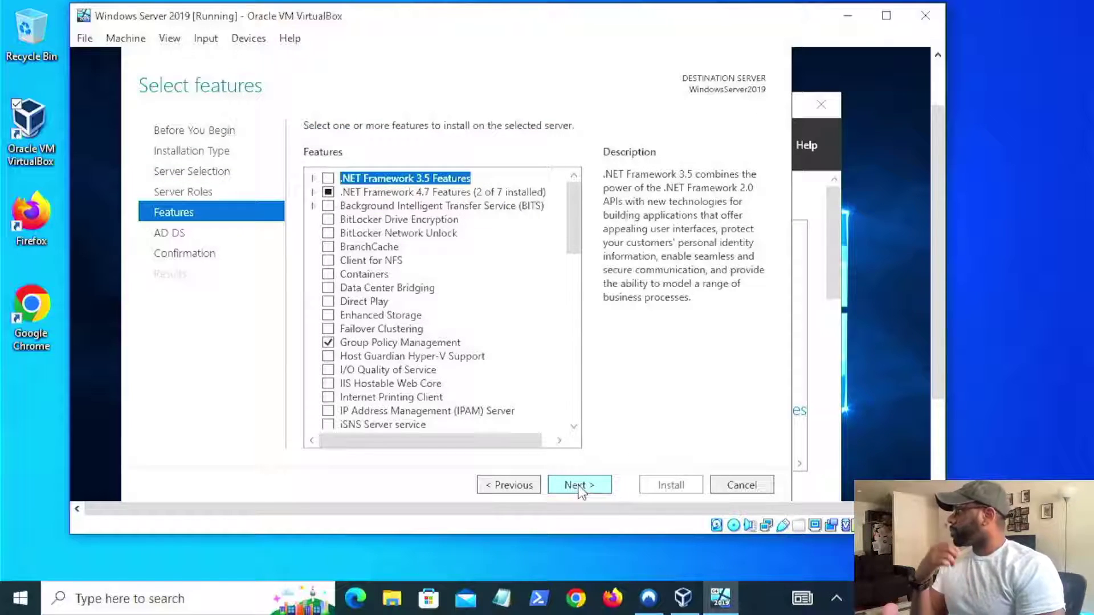
pyautogui.click(578, 485)
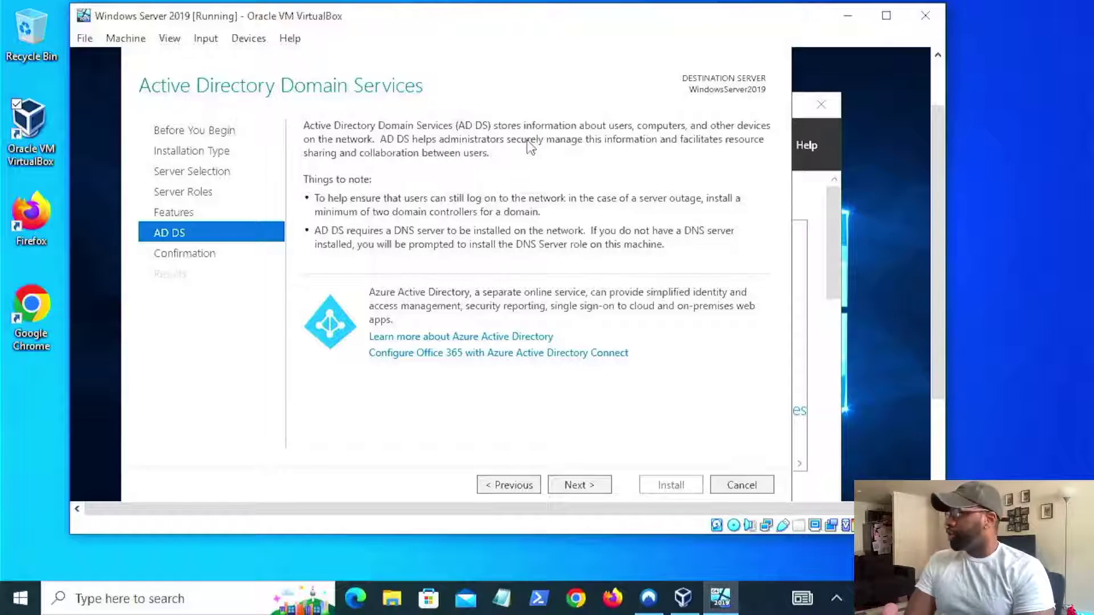
# - On the confirmation page, allow automatic restarts and install AD DS with its tools
pyautogui.click(584, 486)
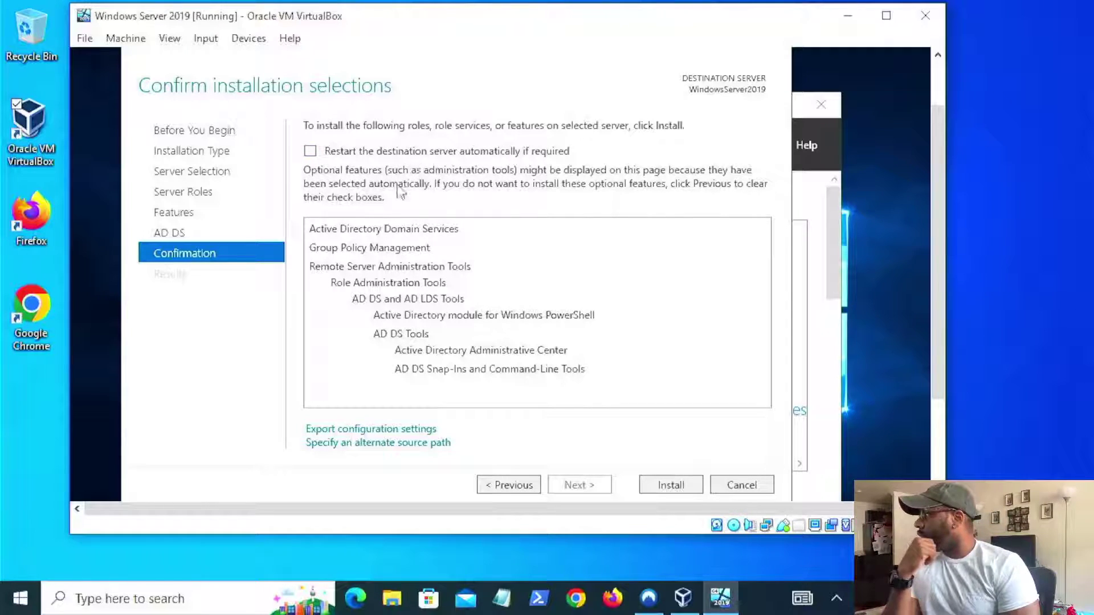
pyautogui.click(310, 151)
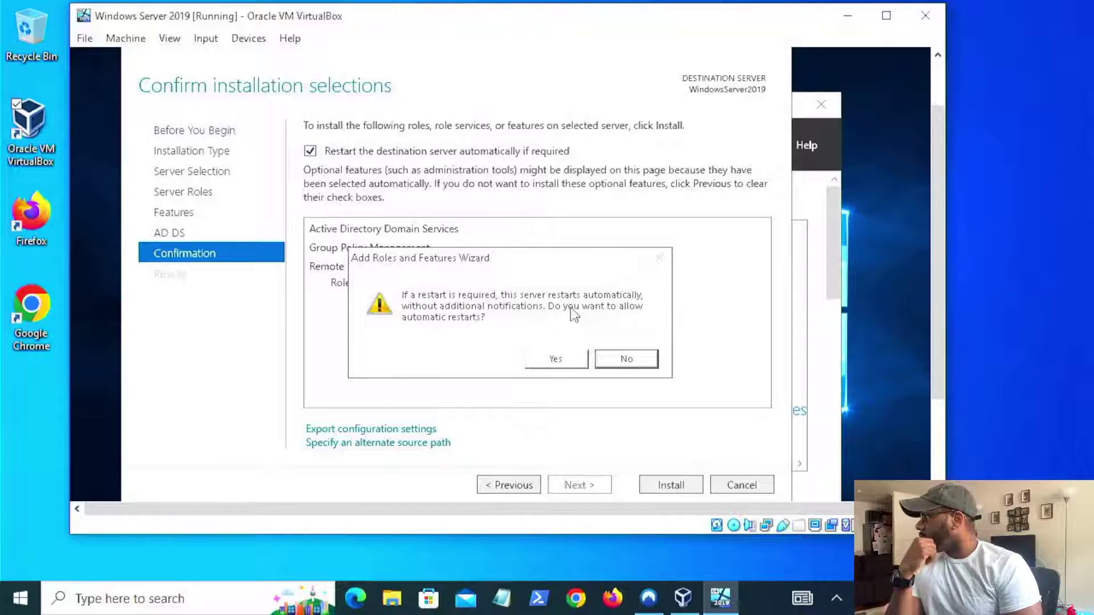
pyautogui.click(570, 359)
pyautogui.click(670, 485)
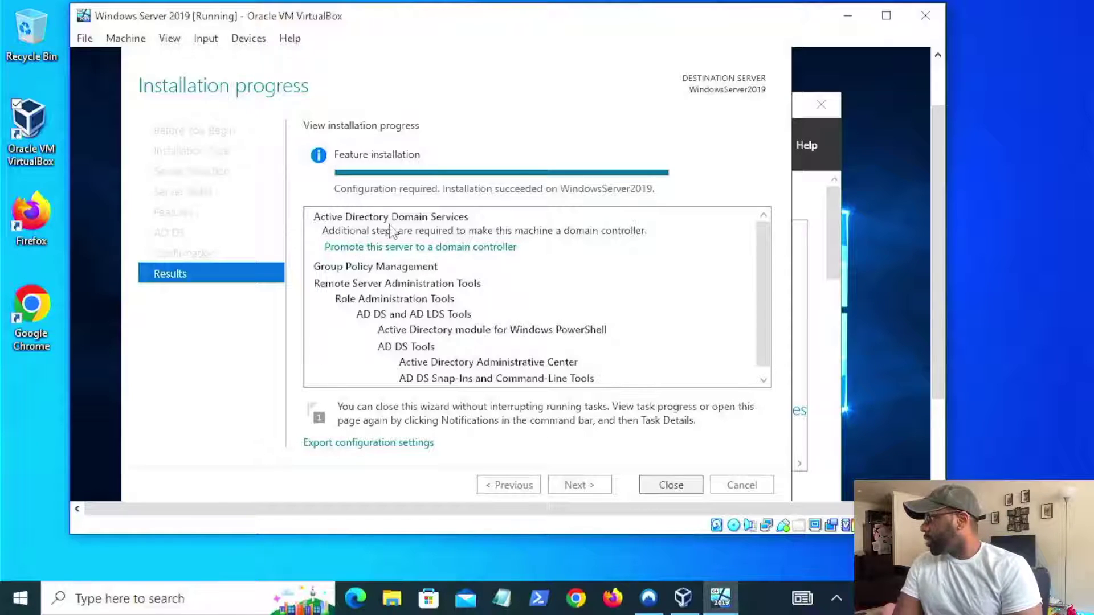
# - Launch 'Promote this server to a domain controller' from the installation results
pyautogui.click(402, 247)
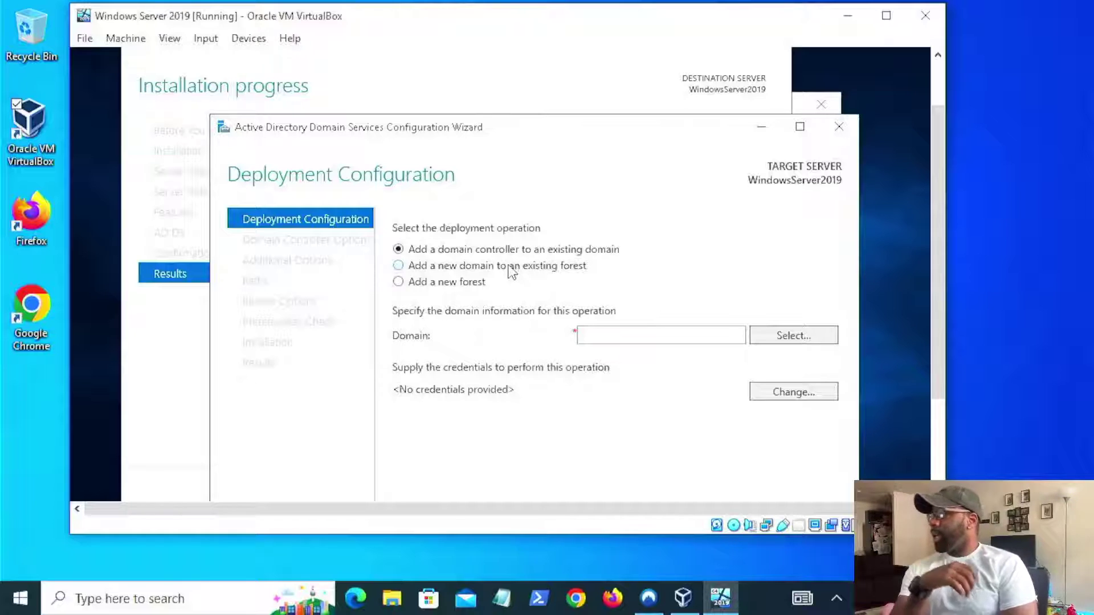
# - Choose 'Add a new forest' with root domain name ipvdre.tech
pyautogui.click(443, 284)
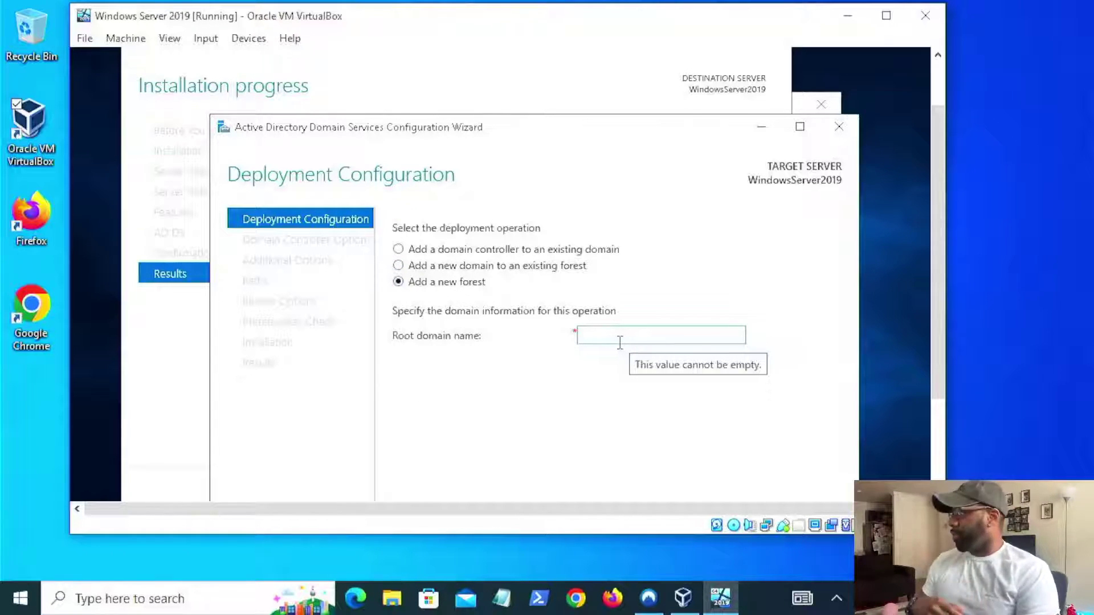
pyautogui.click(601, 333)
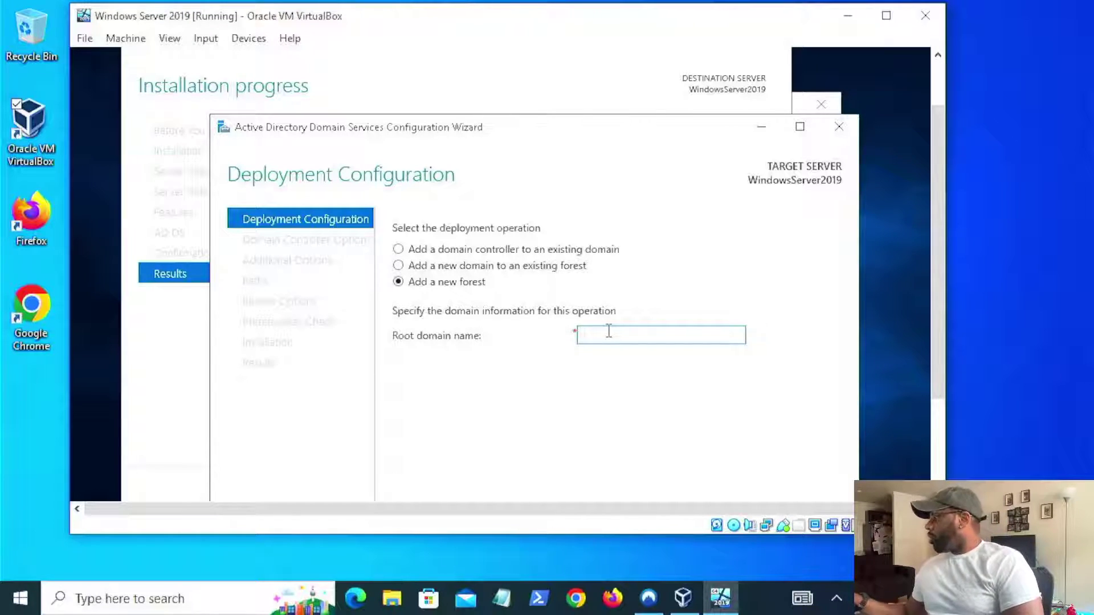
pyautogui.write('l')
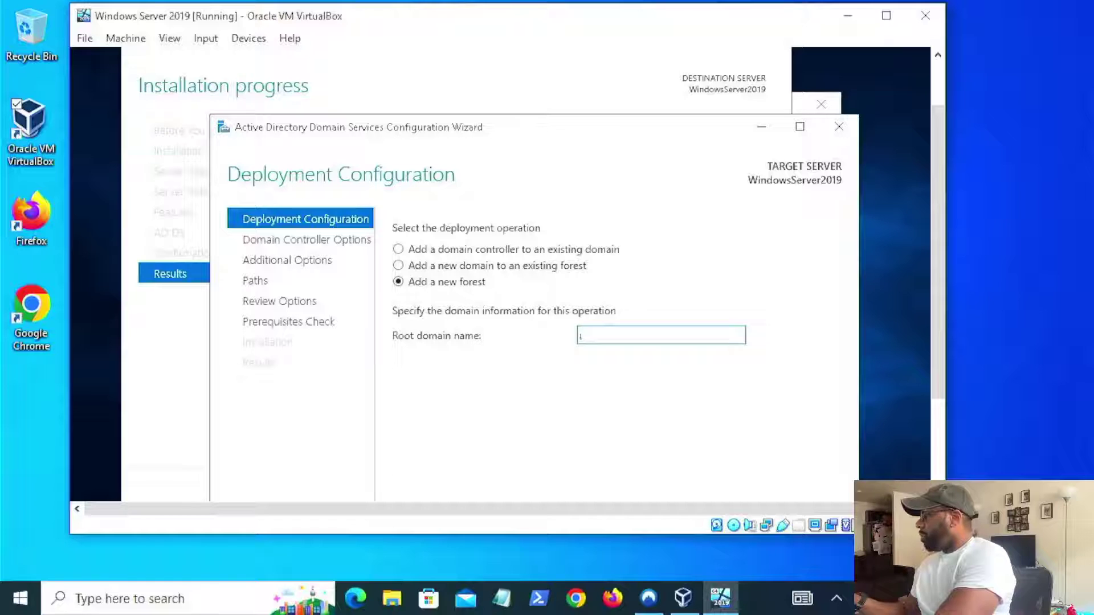
pyautogui.write('pvdre')
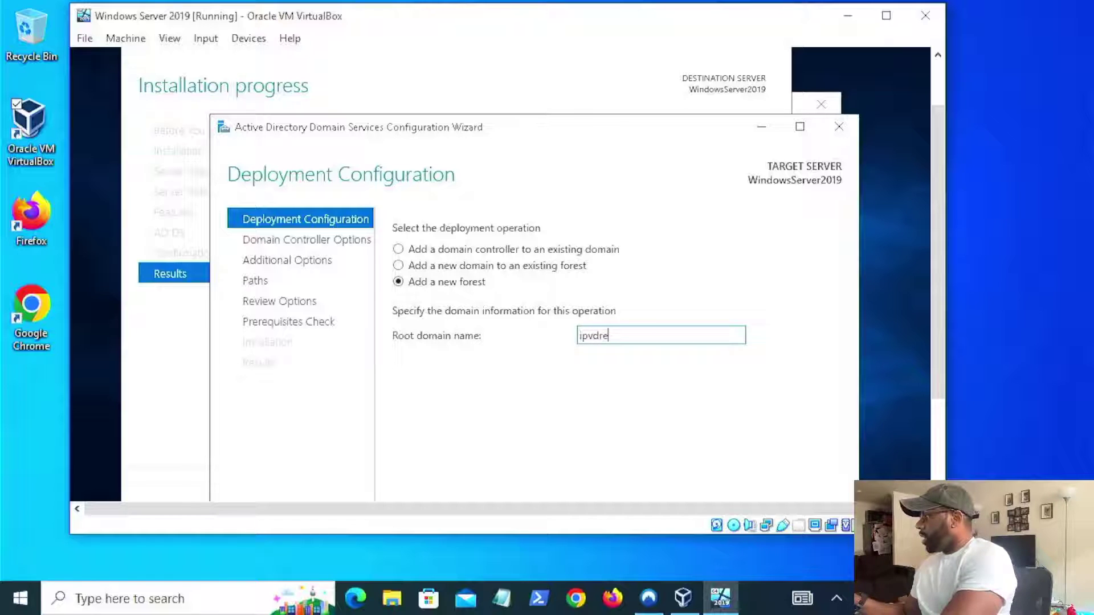
pyautogui.write('.tech')
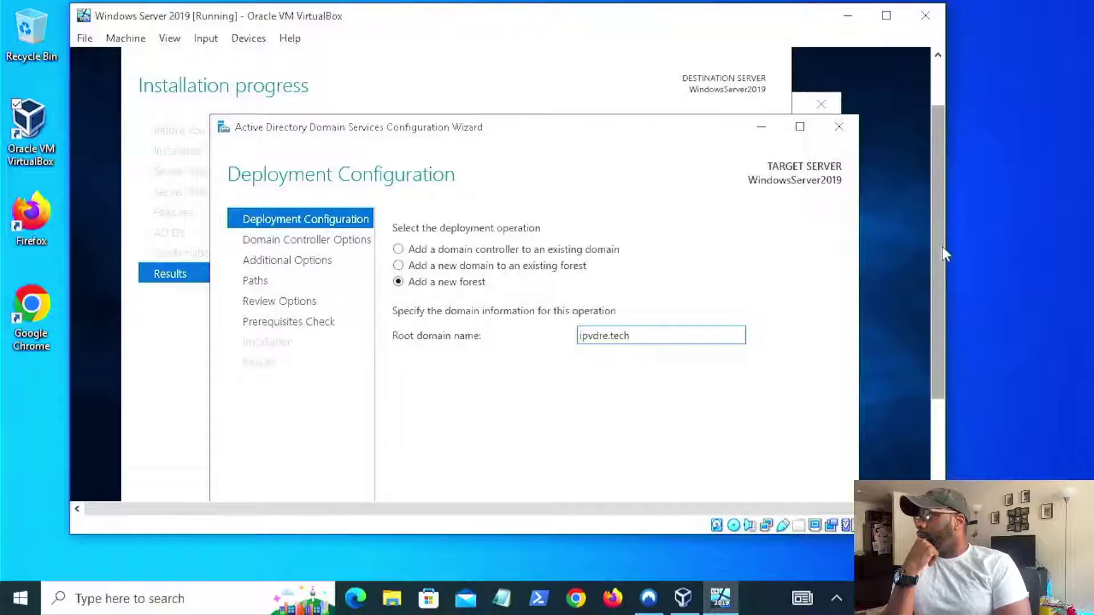
pyautogui.moveTo(938, 254); pyautogui.dragTo(953, 277)
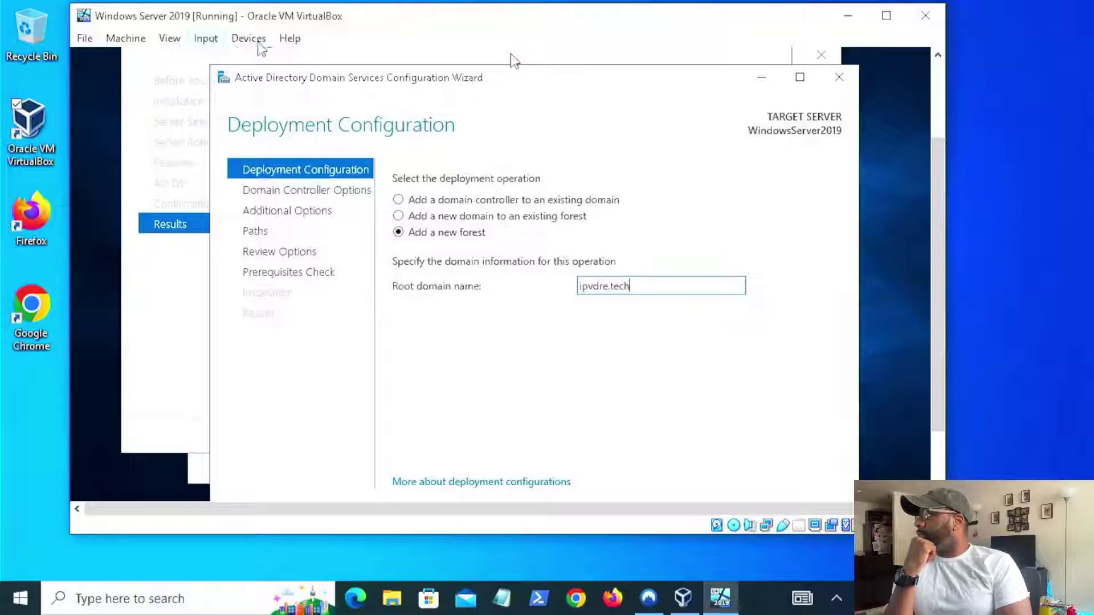
pyautogui.click(249, 38)
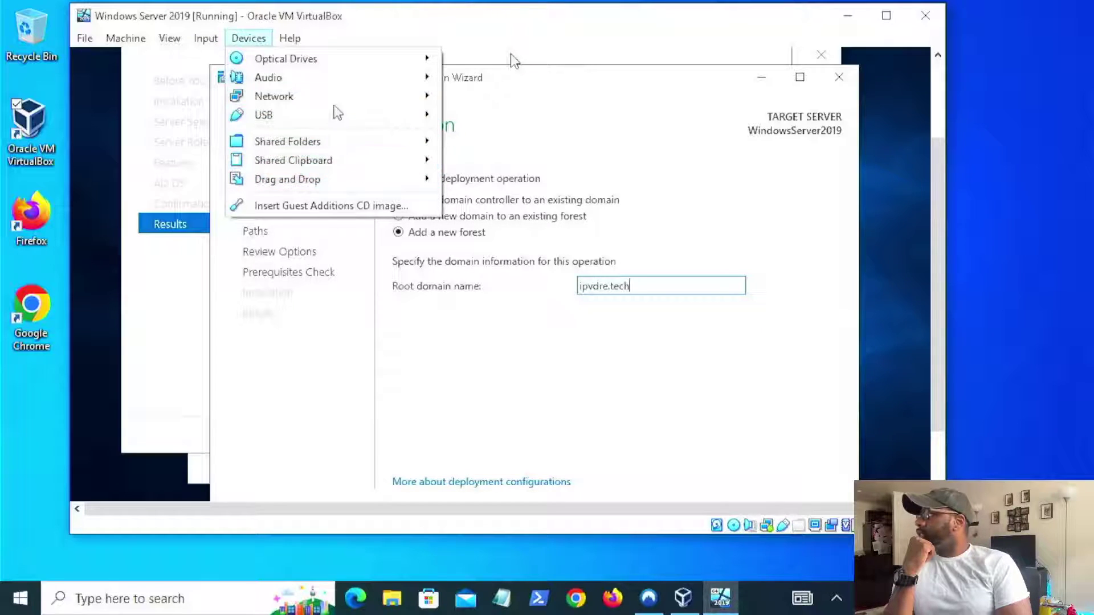
pyautogui.click(485, 102)
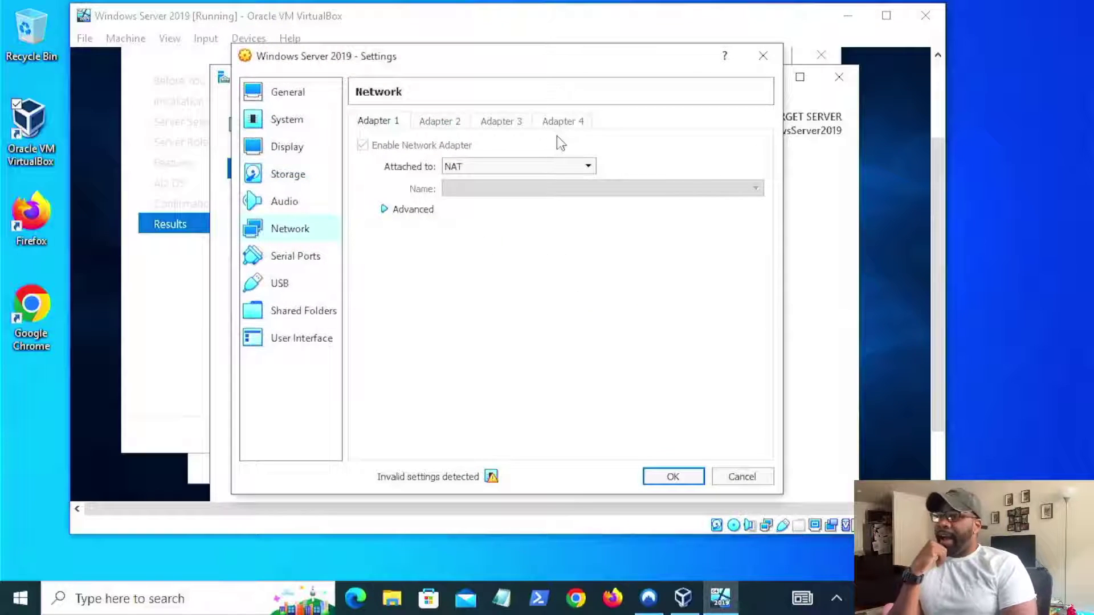
pyautogui.click(591, 166)
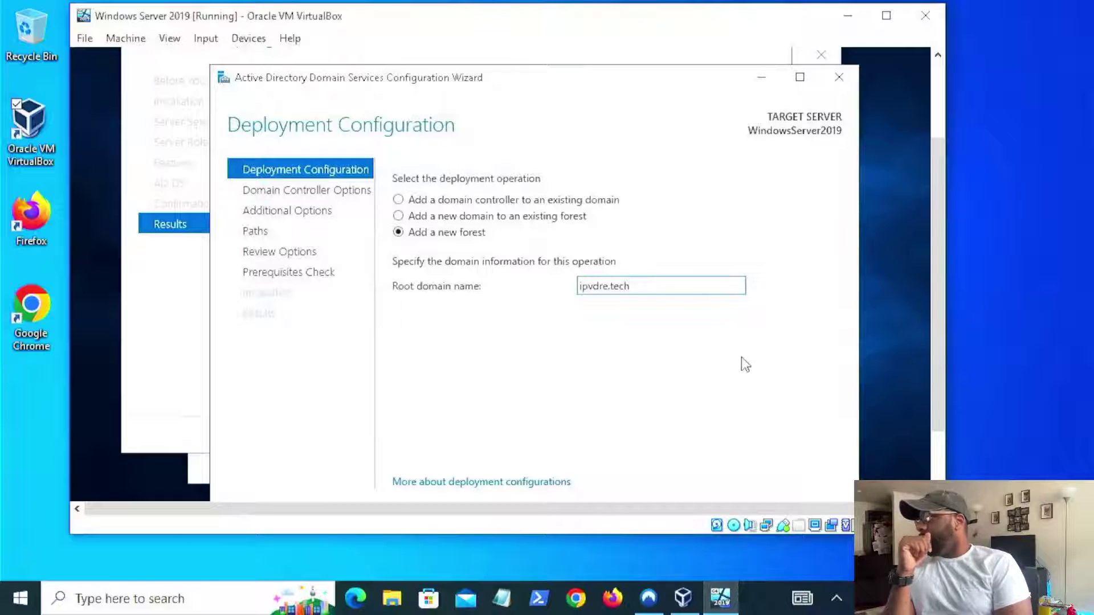
# - Confirm the ipvdre.tech root domain entry and advance to Domain Controller Options
pyautogui.doubleClick(615, 286)
pyautogui.click(643, 284)
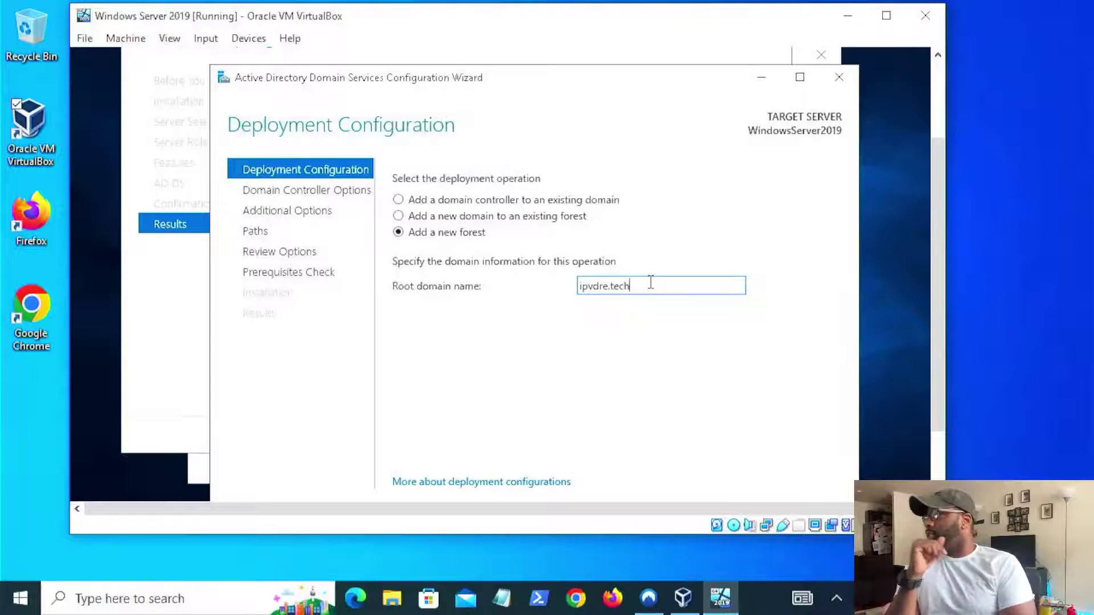
pyautogui.scroll(-3, 935, 319)
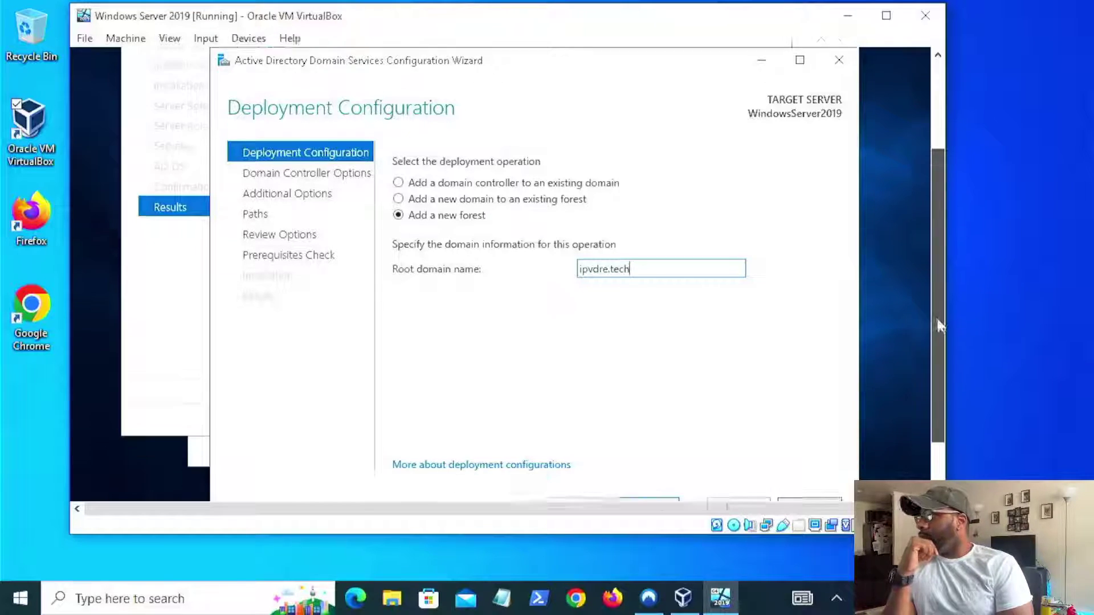
pyautogui.moveTo(936, 334)
pyautogui.mouseDown()
pyautogui.moveTo(936, 353)
pyautogui.moveTo(936, 295)
pyautogui.moveTo(937, 344)
pyautogui.mouseUp()
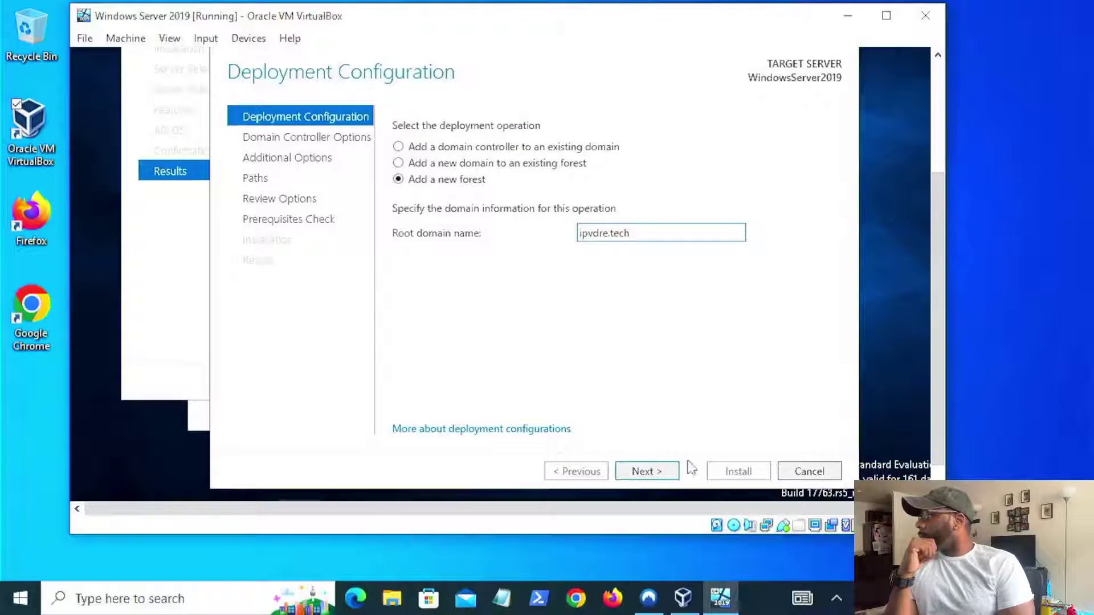
pyautogui.click(648, 473)
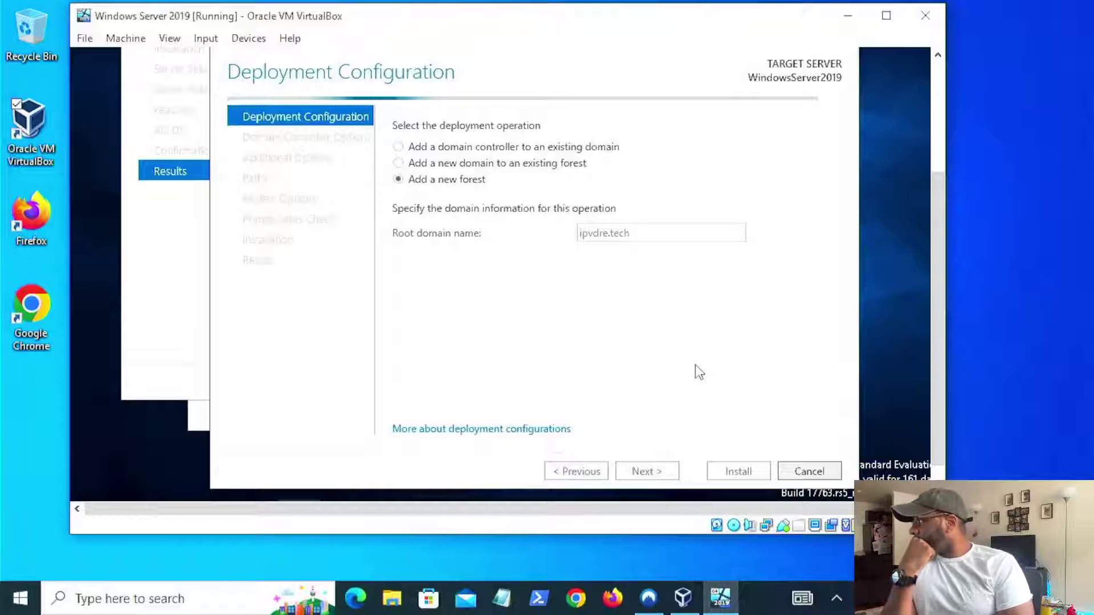
pyautogui.moveTo(936, 342)
pyautogui.mouseDown()
pyautogui.moveTo(943, 305)
pyautogui.moveTo(944, 322)
pyautogui.mouseUp()
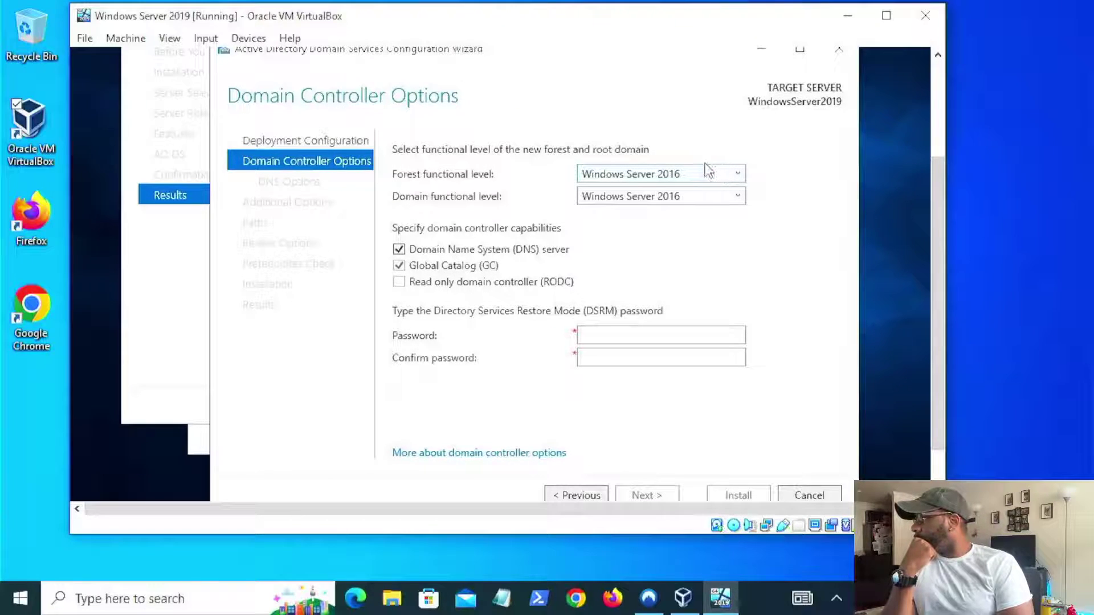
# - Set forest functional level to Windows Server 2016, then enter and confirm the DSRM password
pyautogui.click(728, 175)
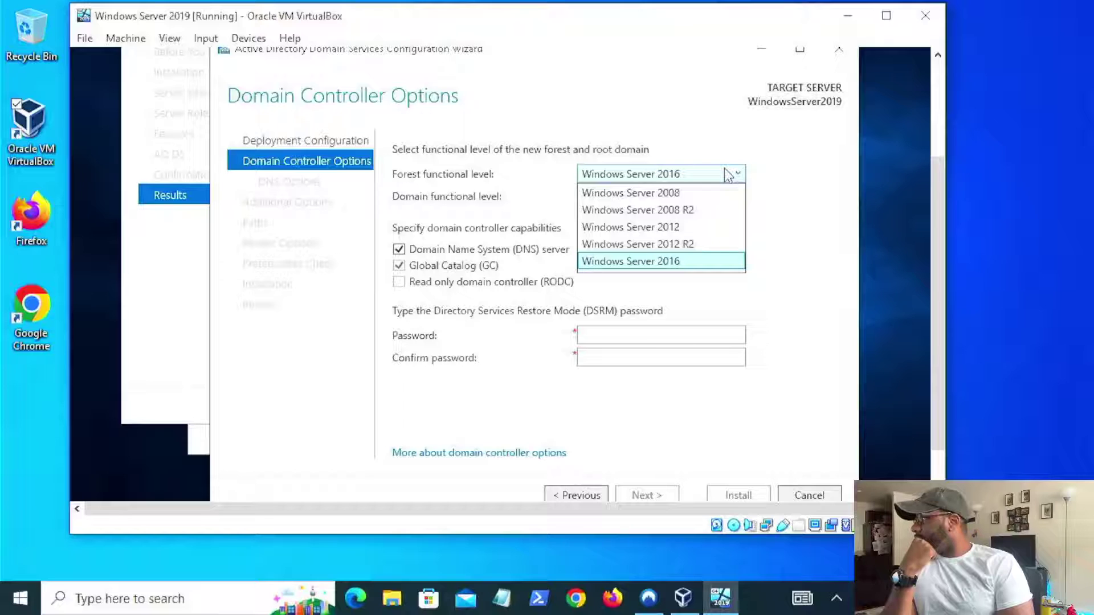
pyautogui.click(696, 265)
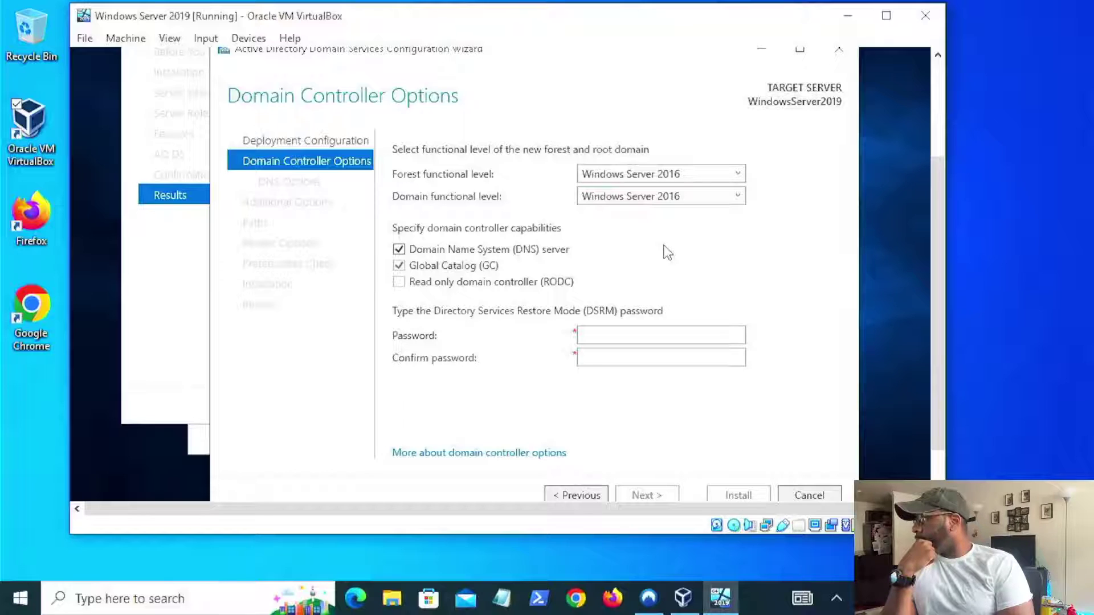
pyautogui.click(655, 336)
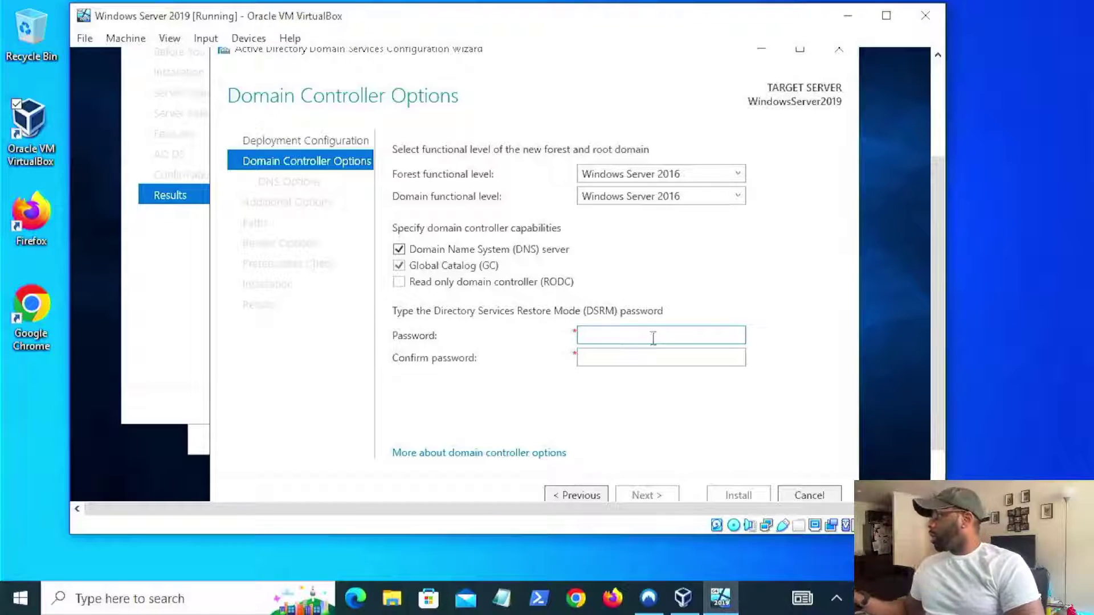
pyautogui.write('••')
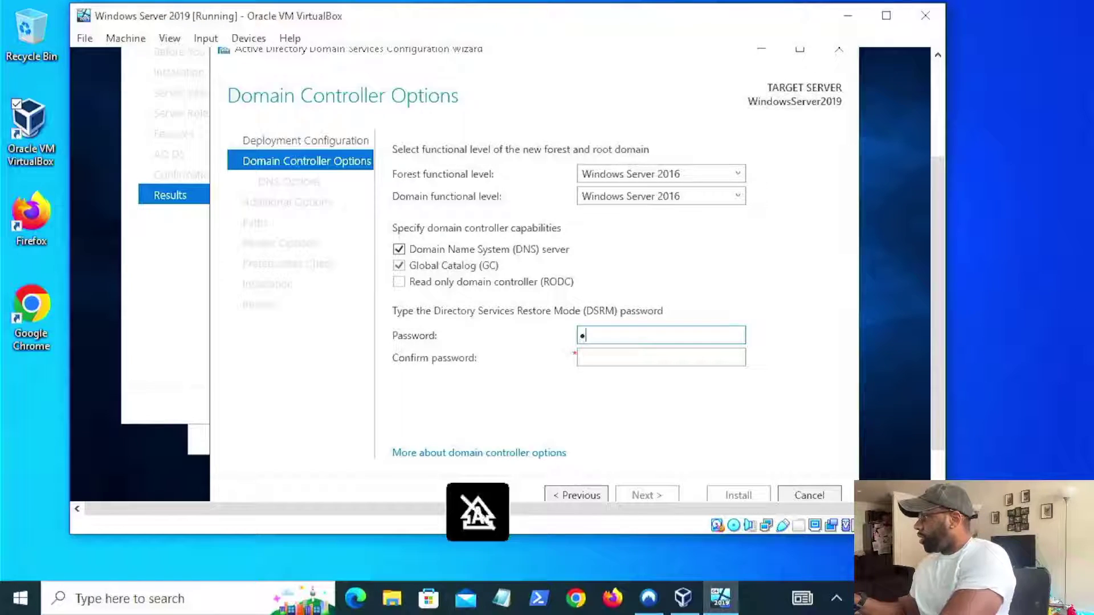
pyautogui.write('•••••')
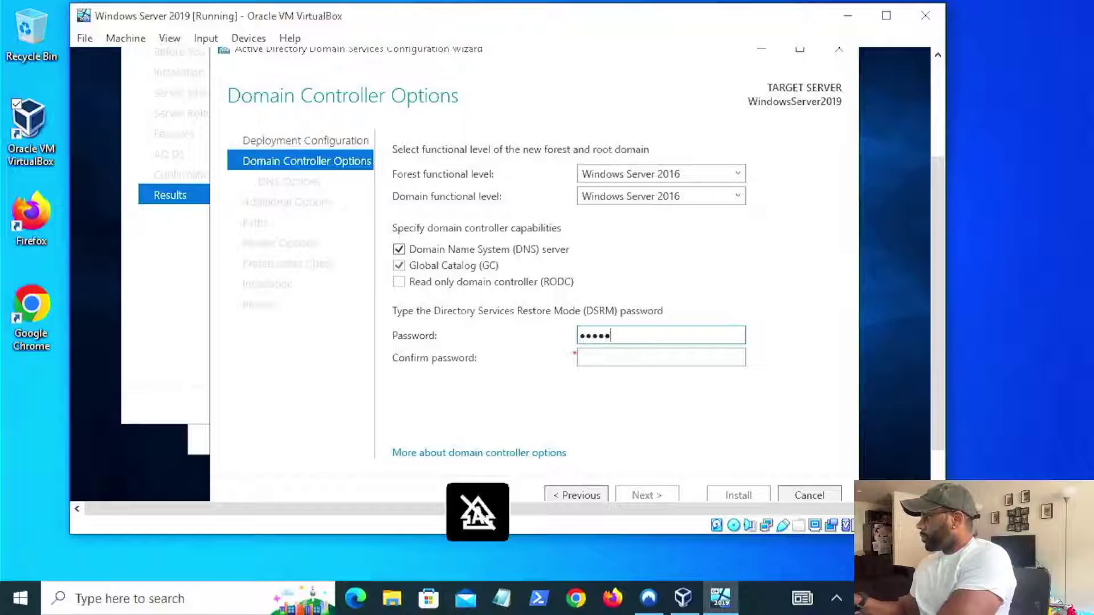
pyautogui.write('••')
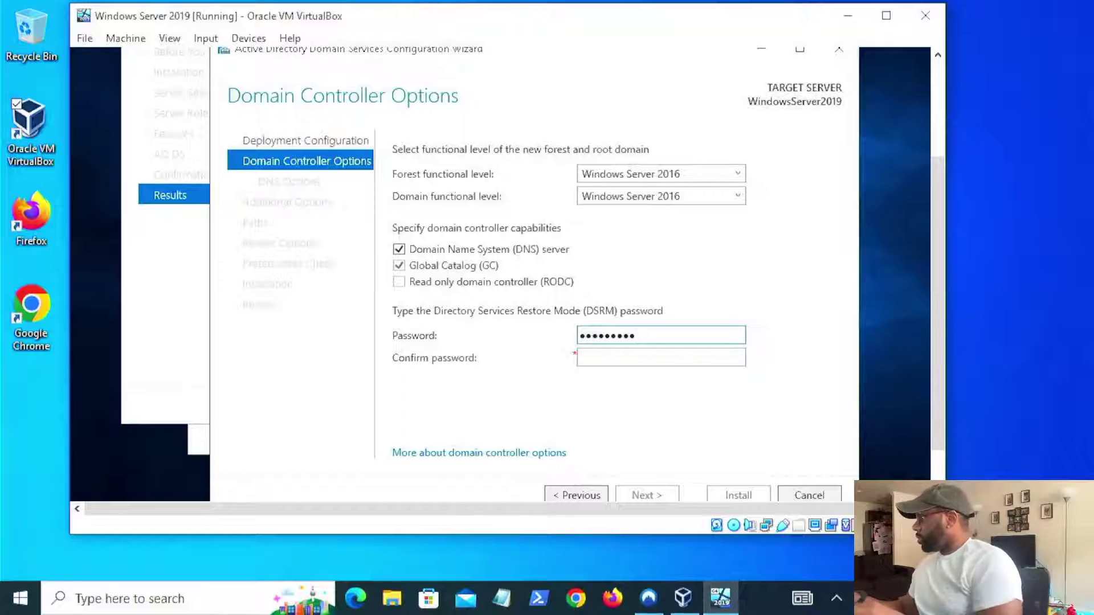
pyautogui.click(698, 359)
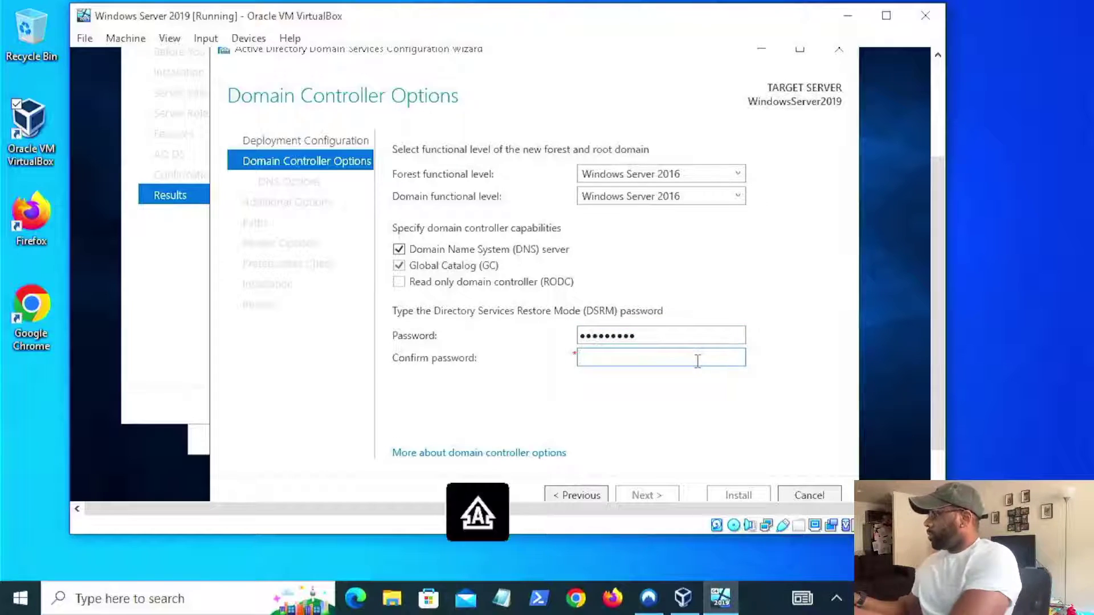
pyautogui.write('••••••')
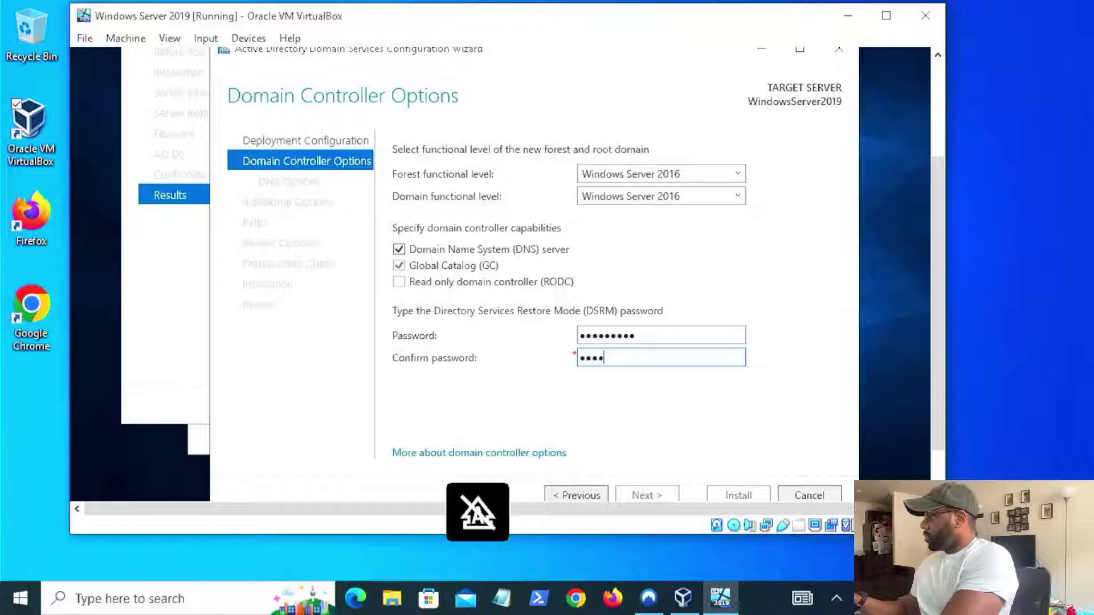
pyautogui.write('•••')
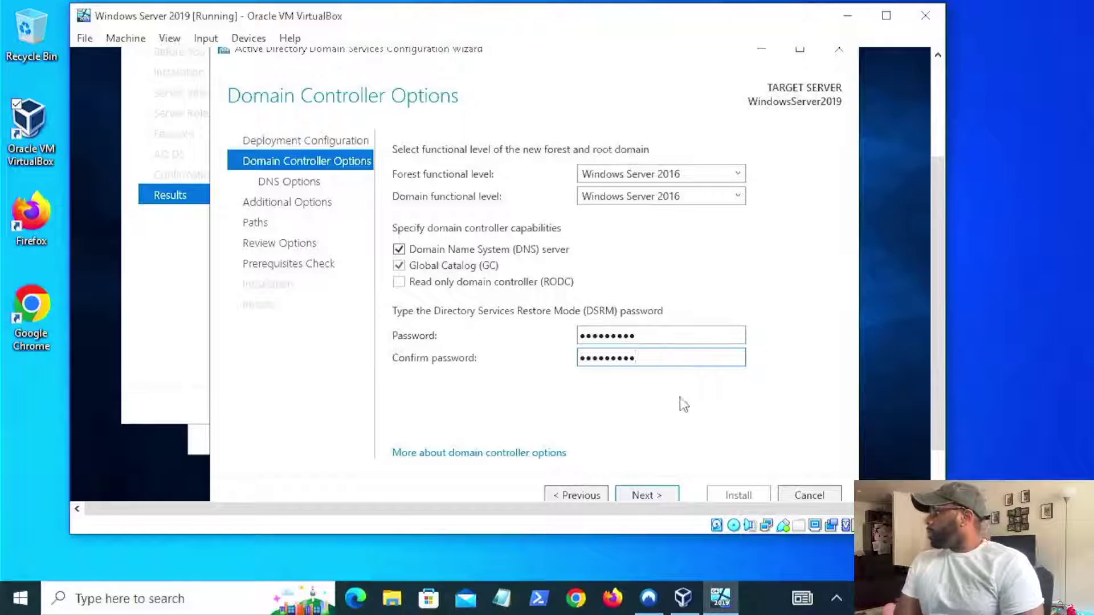
pyautogui.click(661, 496)
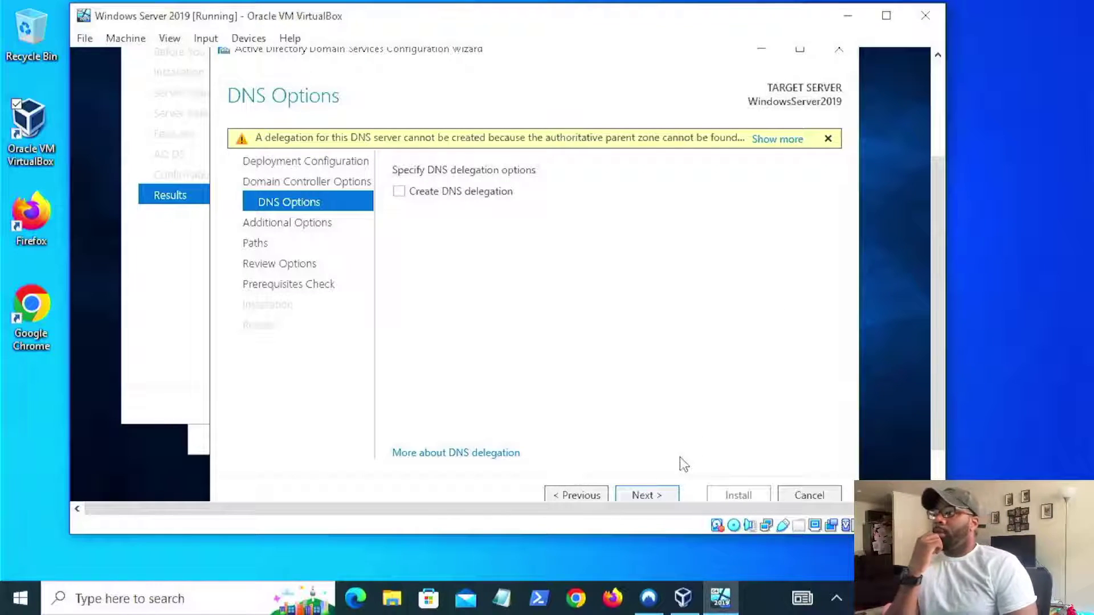
# - Accept default DNS, NetBIOS name and folder paths, then review and run the prerequisites check
pyautogui.click(638, 495)
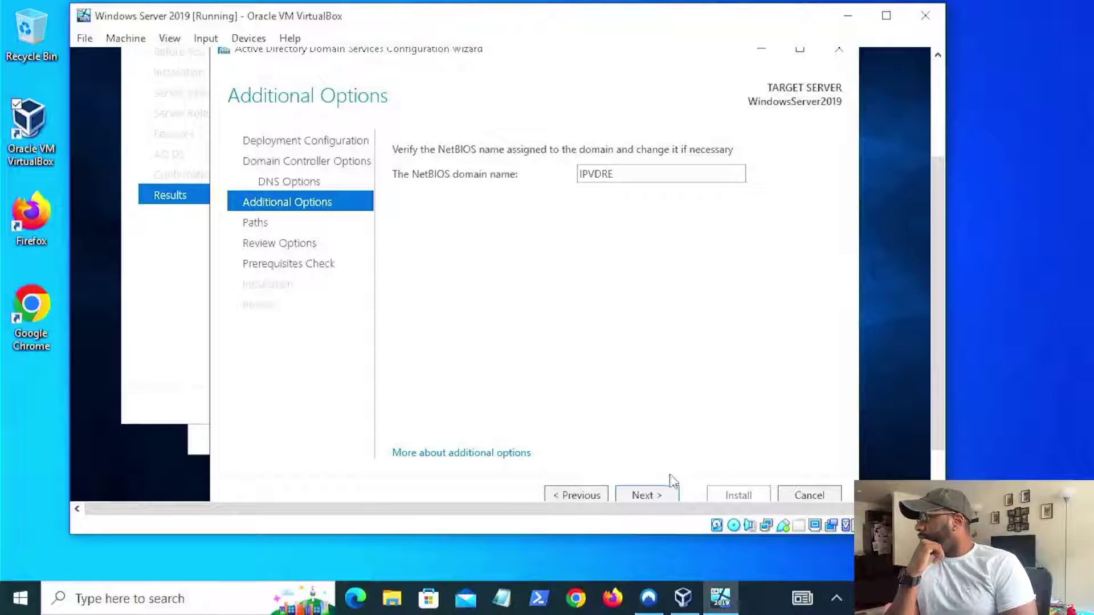
pyautogui.click(656, 495)
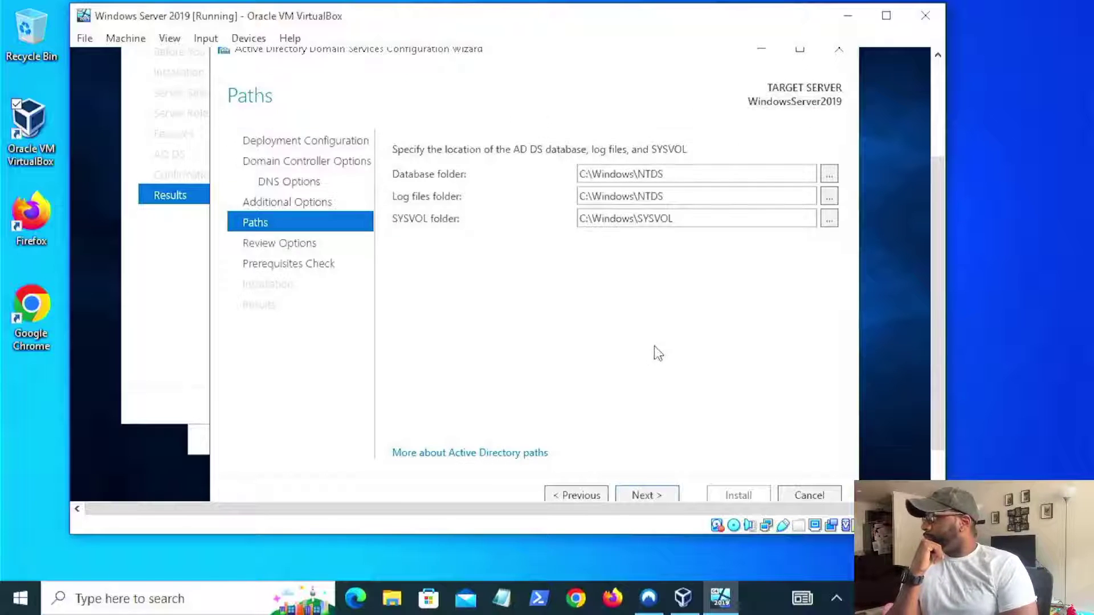
pyautogui.click(655, 495)
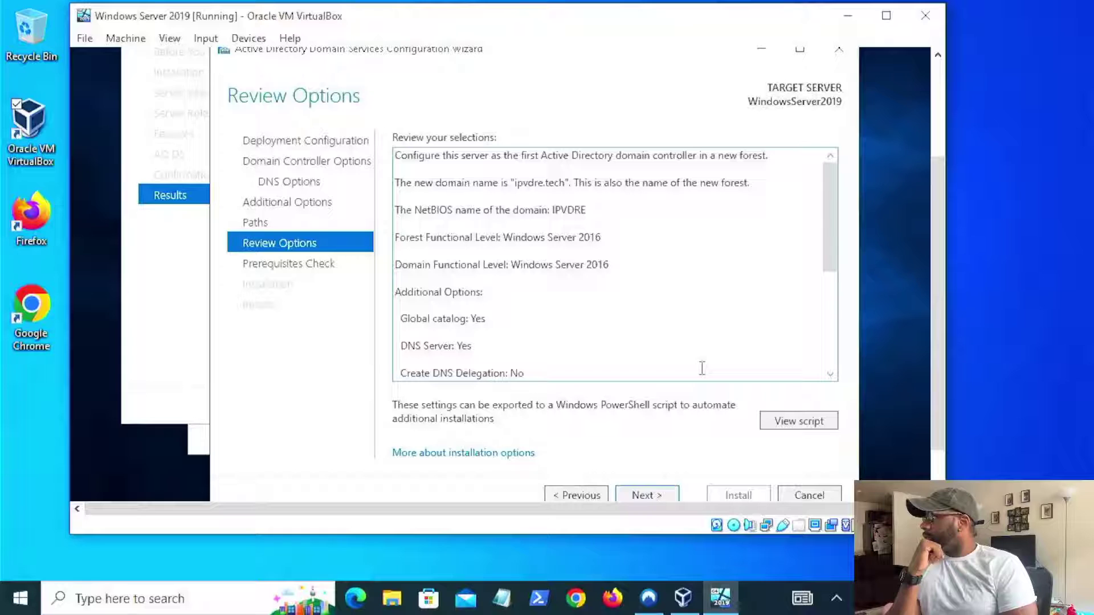
pyautogui.click(654, 494)
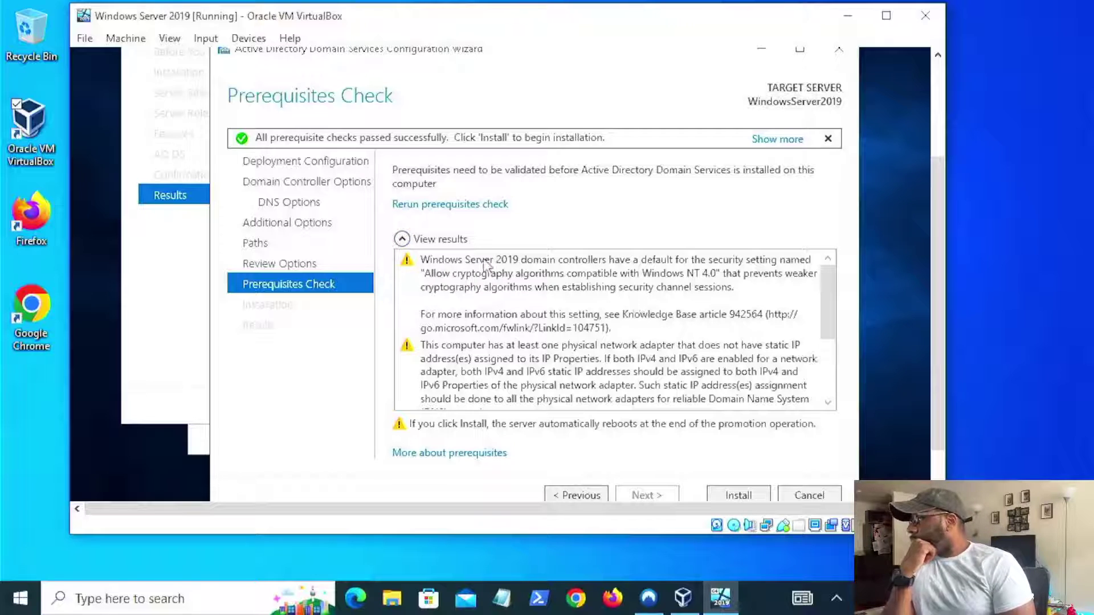
pyautogui.moveTo(826, 282); pyautogui.dragTo(826, 307)
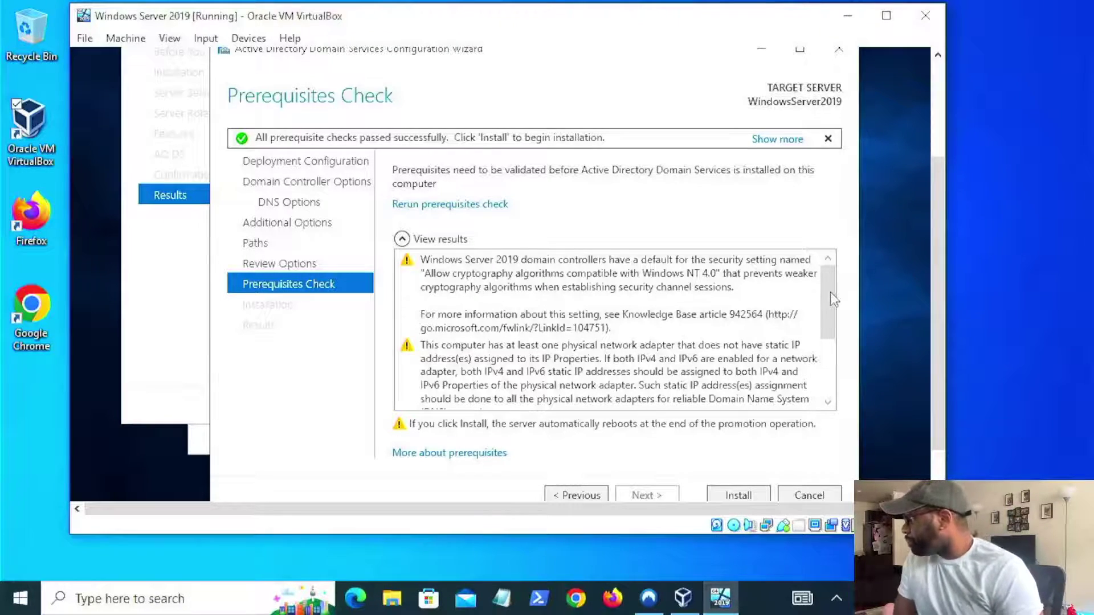
pyautogui.moveTo(826, 293)
pyautogui.mouseDown()
pyautogui.moveTo(826, 320)
pyautogui.moveTo(830, 294)
pyautogui.mouseUp()
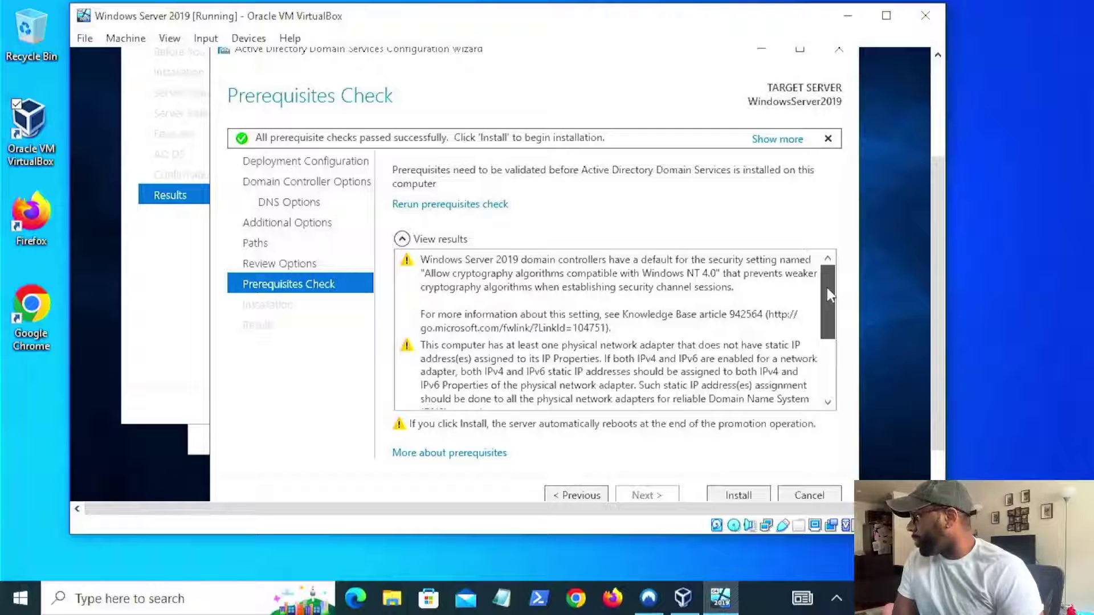
pyautogui.moveTo(822, 293)
pyautogui.mouseDown()
pyautogui.moveTo(821, 302)
pyautogui.moveTo(822, 279)
pyautogui.mouseUp()
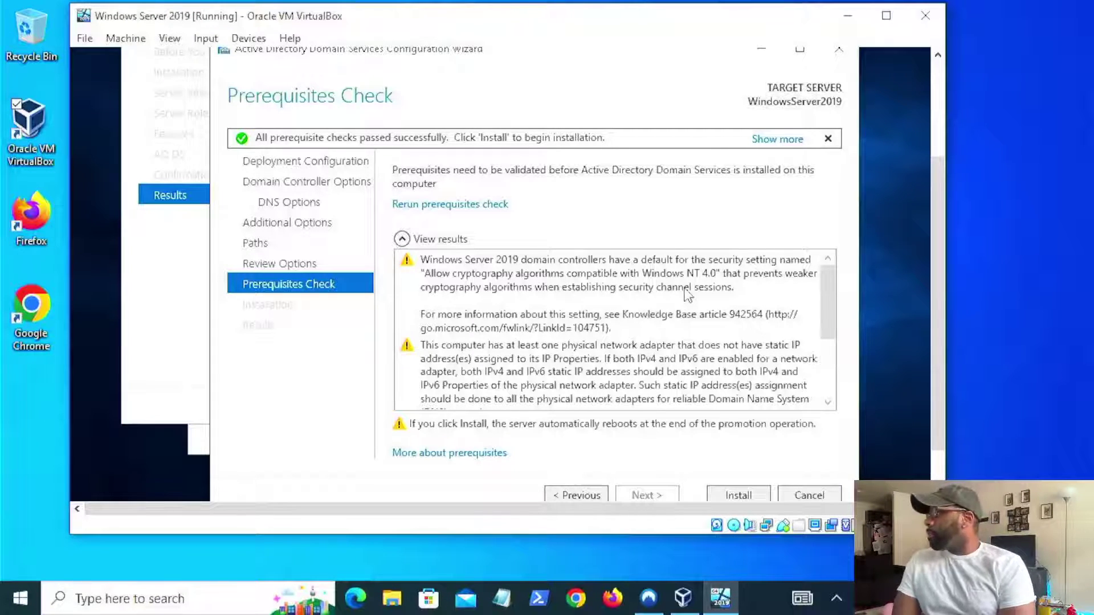
# - Scroll the prerequisite results to the bottom to read the warnings and completion message
pyautogui.scroll(-3, 670, 319)
pyautogui.scroll(1, 678, 320)
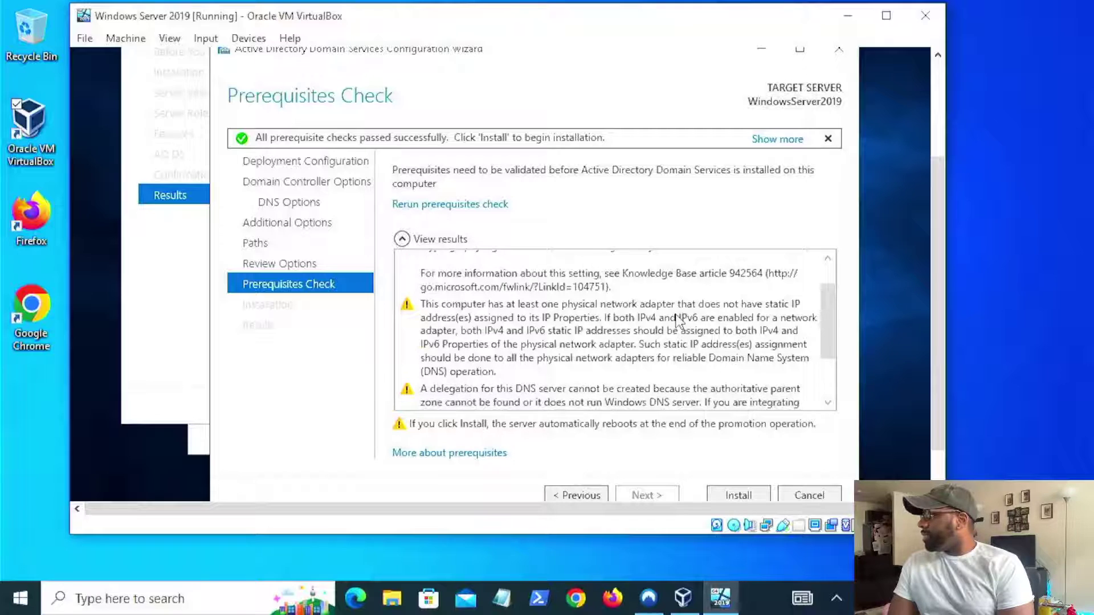
pyautogui.scroll(-1, 678, 320)
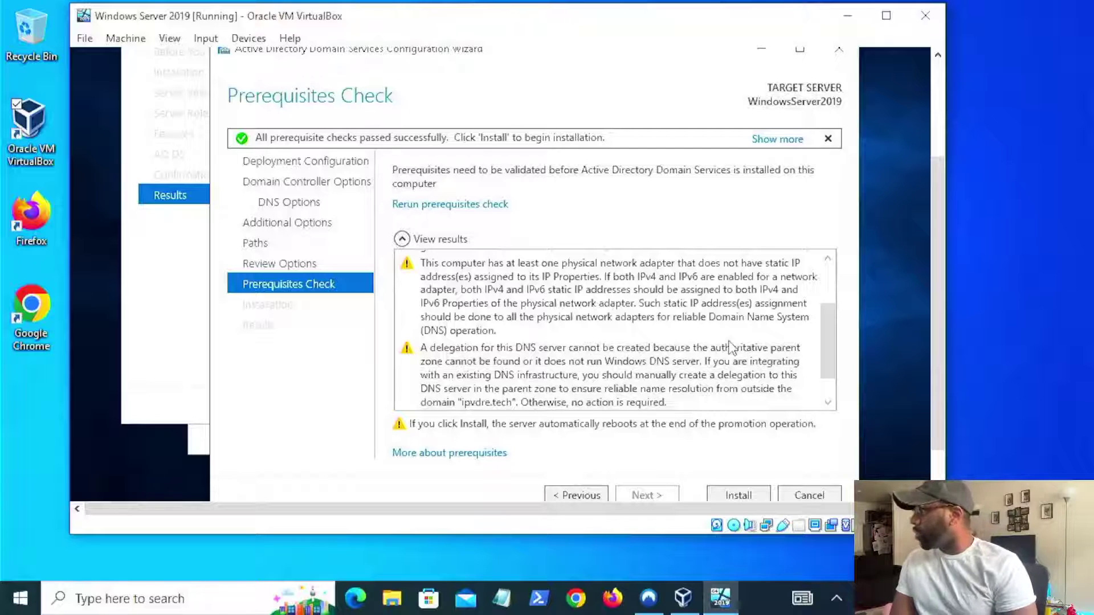
pyautogui.scroll(-1, 739, 345)
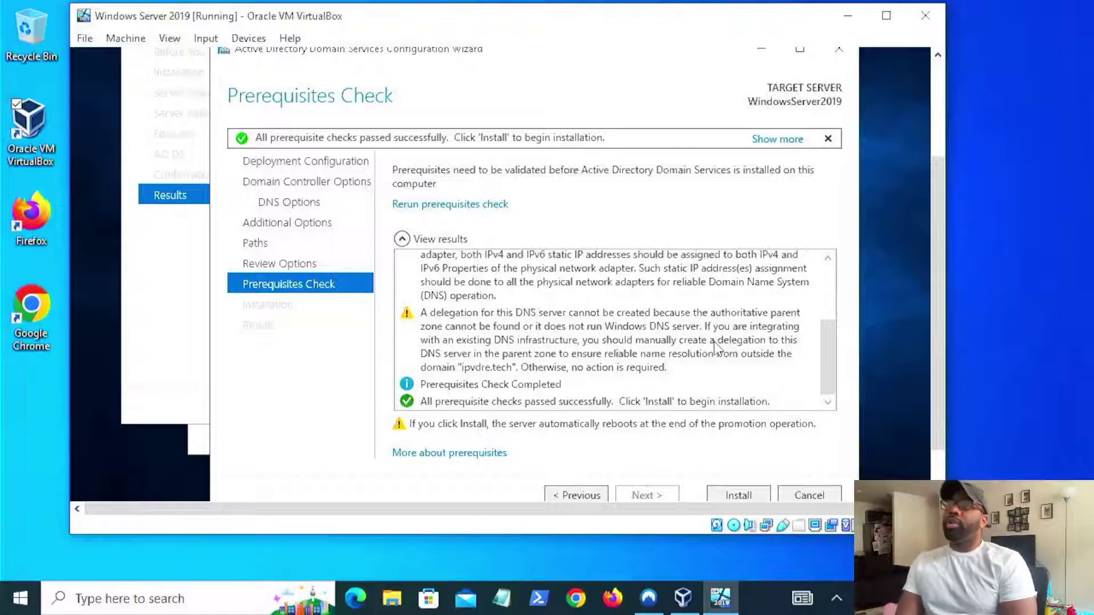
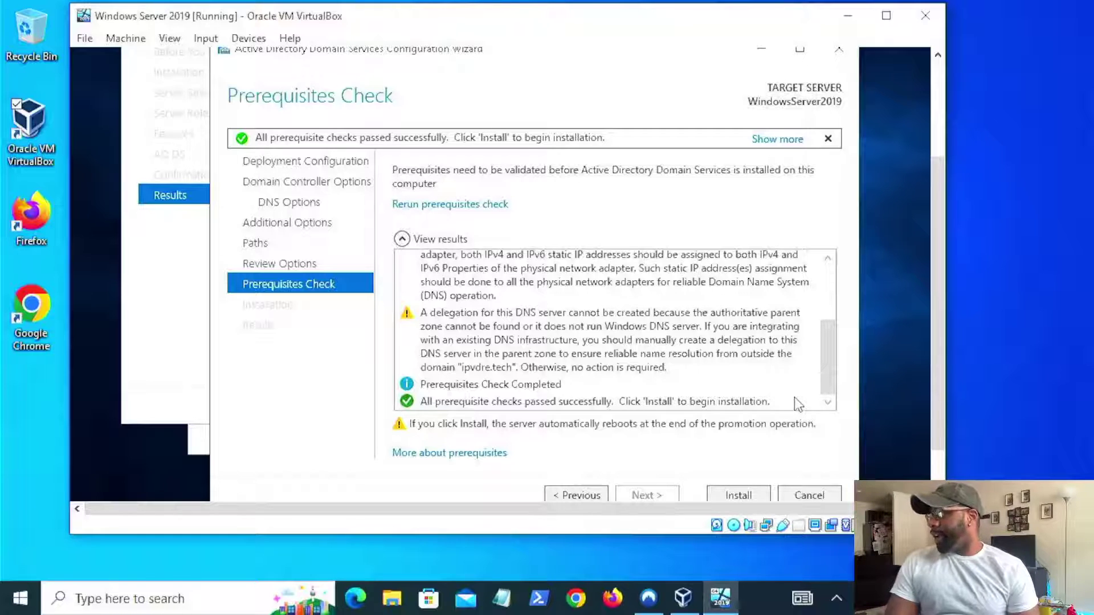
# - Look over the prerequisite check results and launch the Active Directory Domain Services installation
pyautogui.scroll(1, 789, 399)
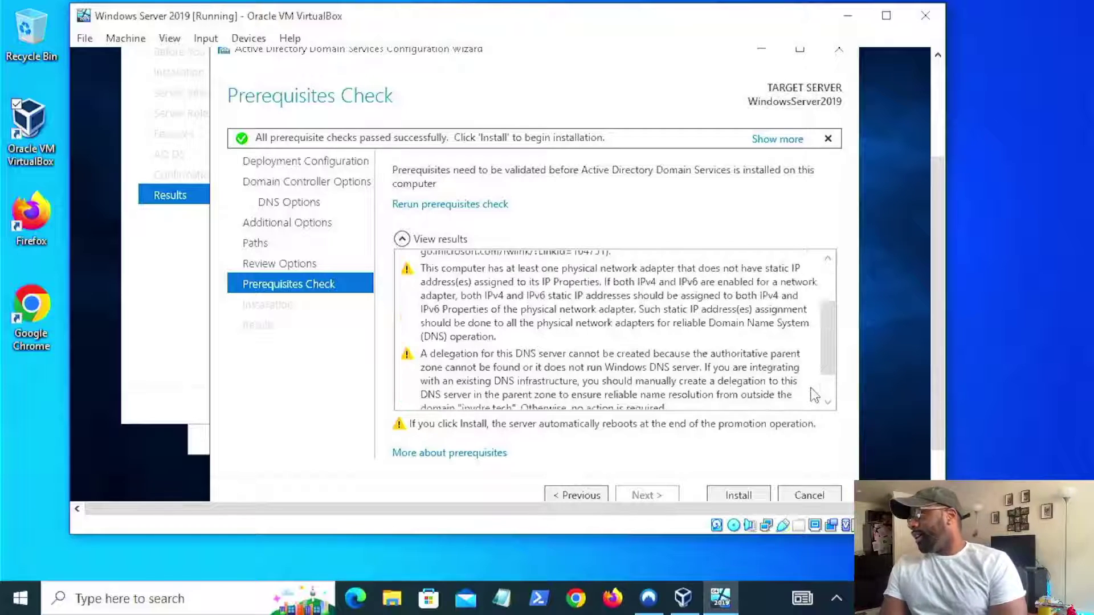
pyautogui.scroll(-1, 832, 344)
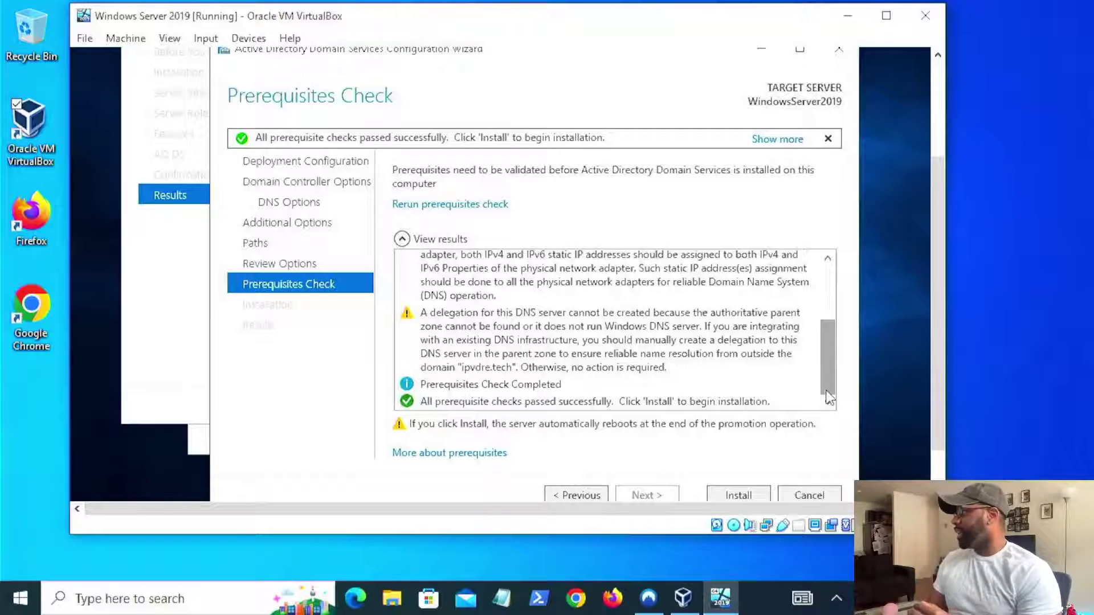
pyautogui.click(739, 494)
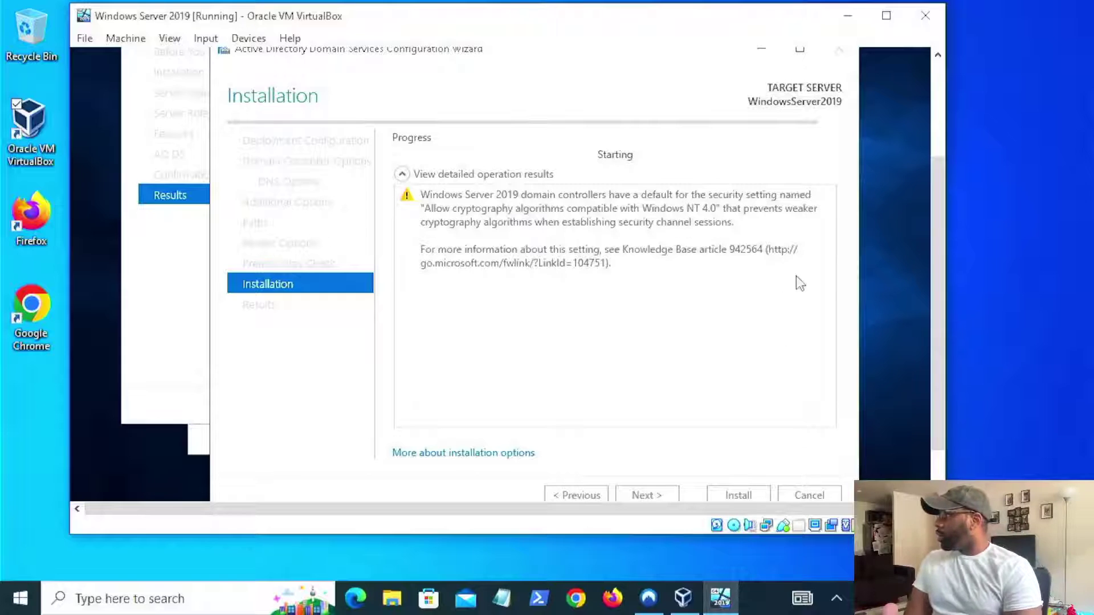
pyautogui.moveTo(935, 243)
pyautogui.mouseDown()
pyautogui.moveTo(938, 205)
pyautogui.moveTo(935, 251)
pyautogui.mouseUp()
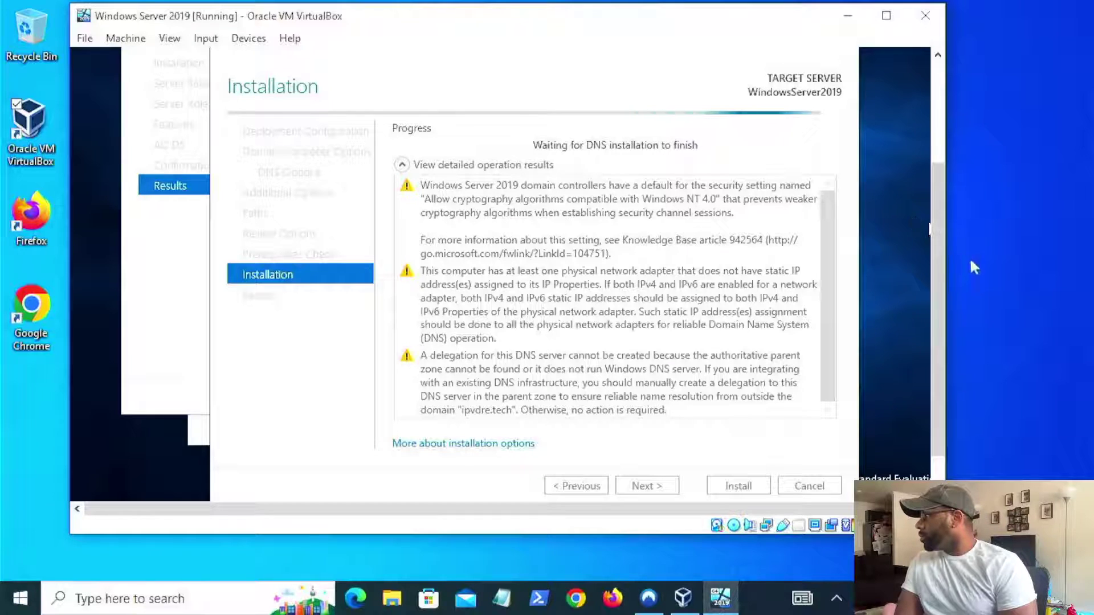
pyautogui.moveTo(945, 272); pyautogui.dragTo(943, 257)
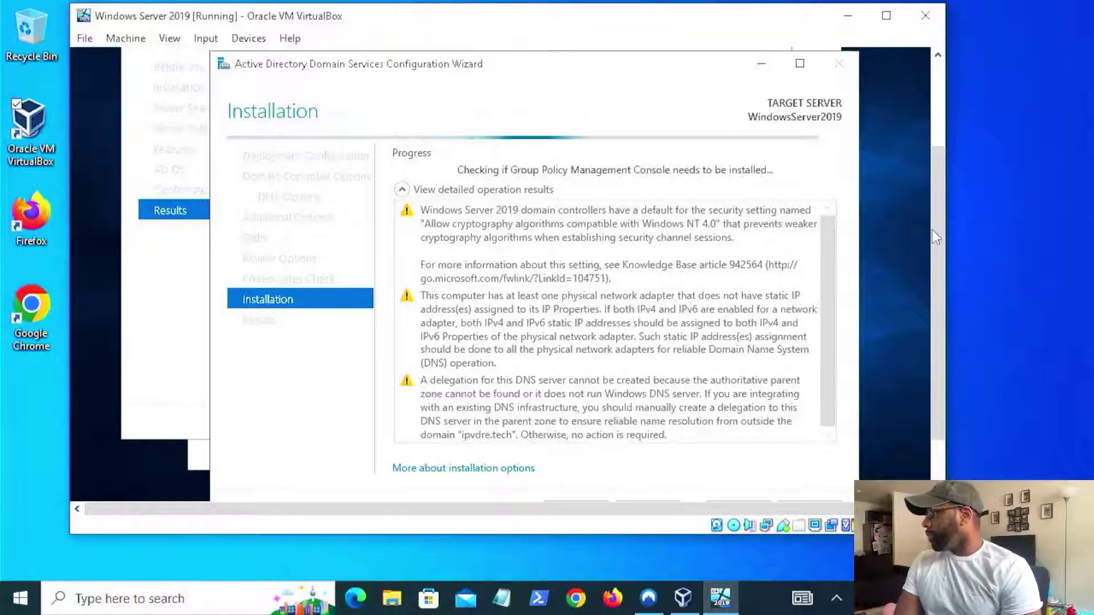
pyautogui.moveTo(936, 233); pyautogui.dragTo(933, 209)
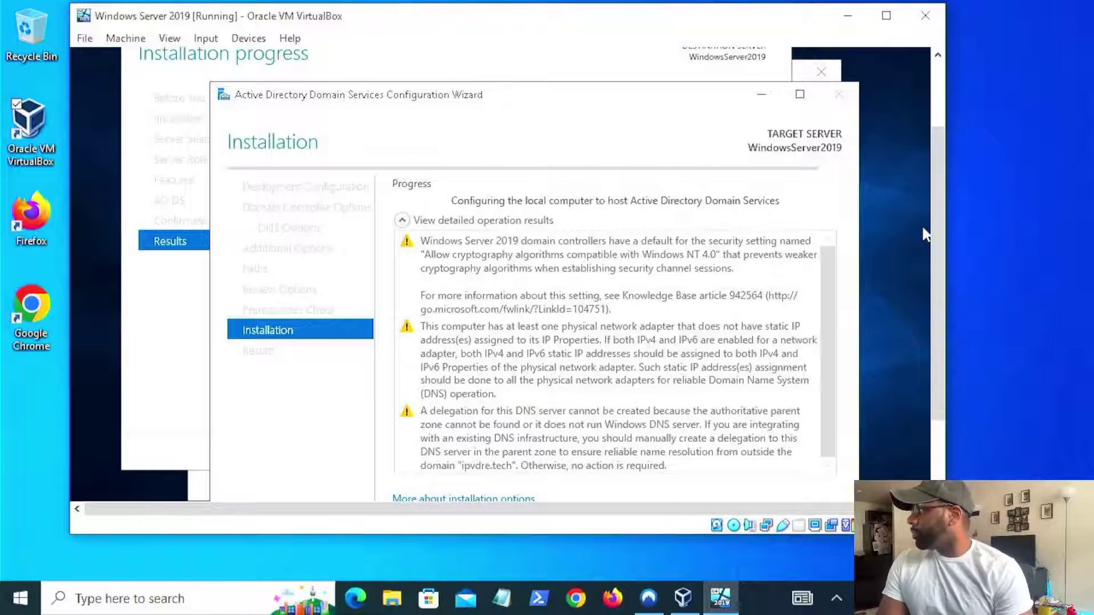
pyautogui.moveTo(937, 235); pyautogui.dragTo(936, 209)
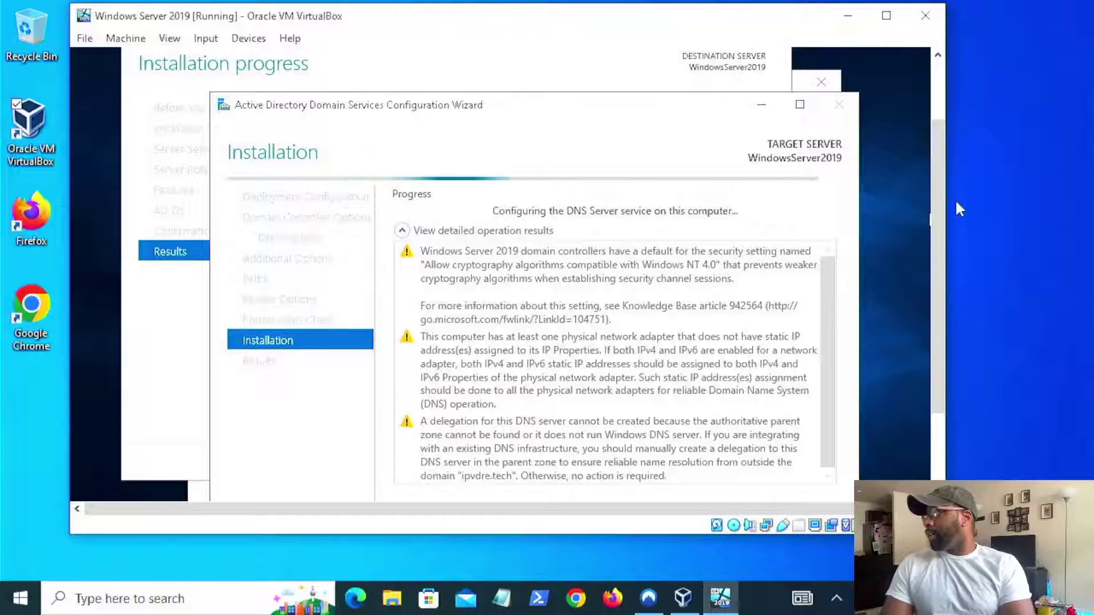
pyautogui.moveTo(941, 239); pyautogui.dragTo(942, 277)
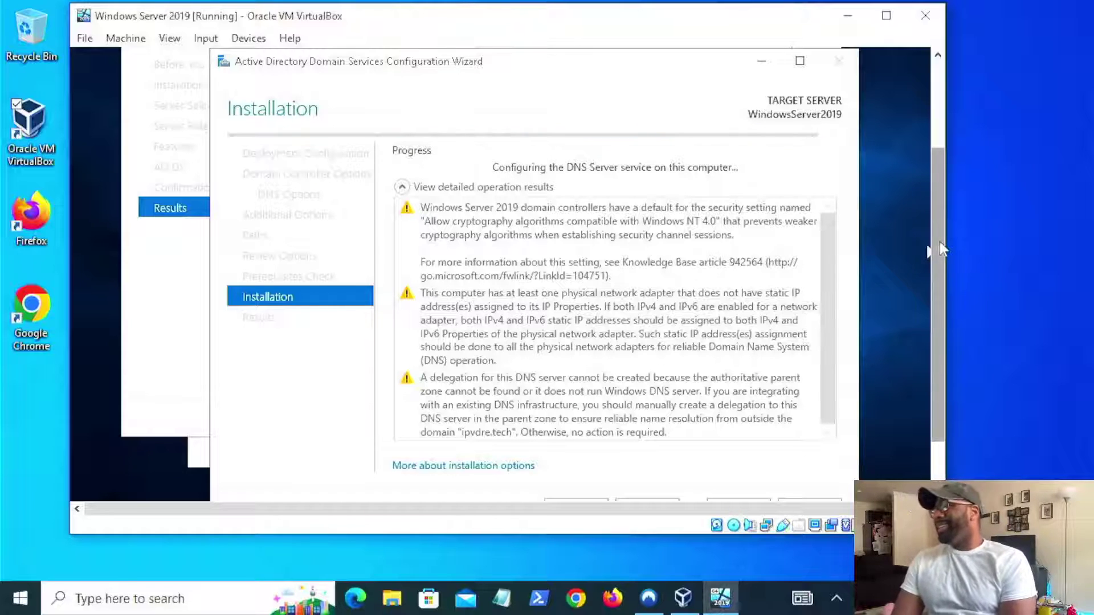
# - Adjust the VM view while the wizard configures the DNS Server service
pyautogui.moveTo(939, 242)
pyautogui.mouseDown()
pyautogui.moveTo(945, 271)
pyautogui.moveTo(950, 233)
pyautogui.mouseUp()
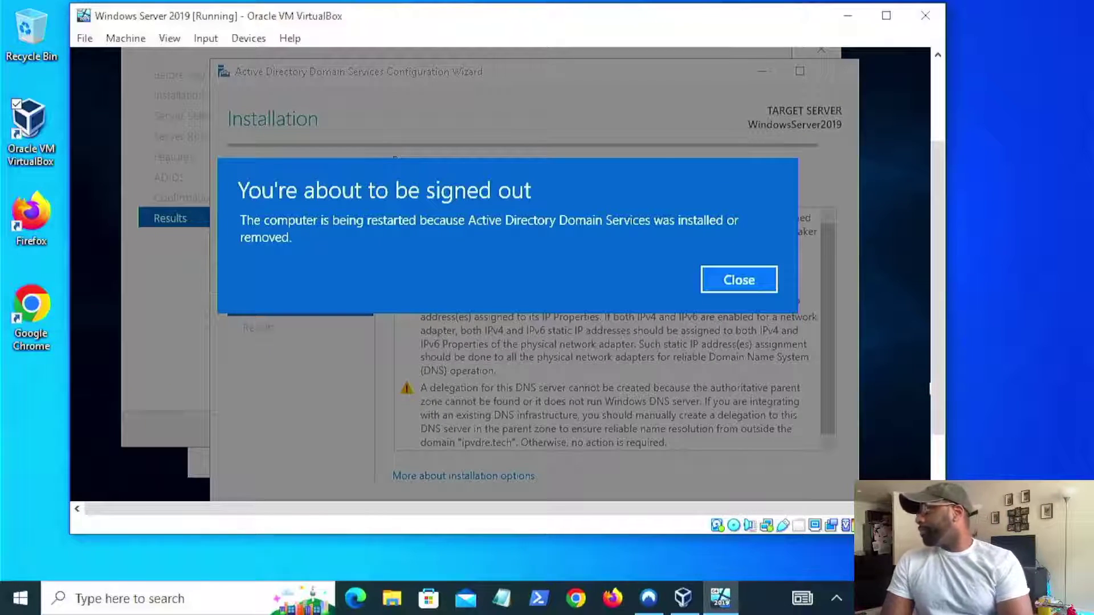
# - Close the sign-out notice so the server reboots to apply its settings
pyautogui.click(724, 283)
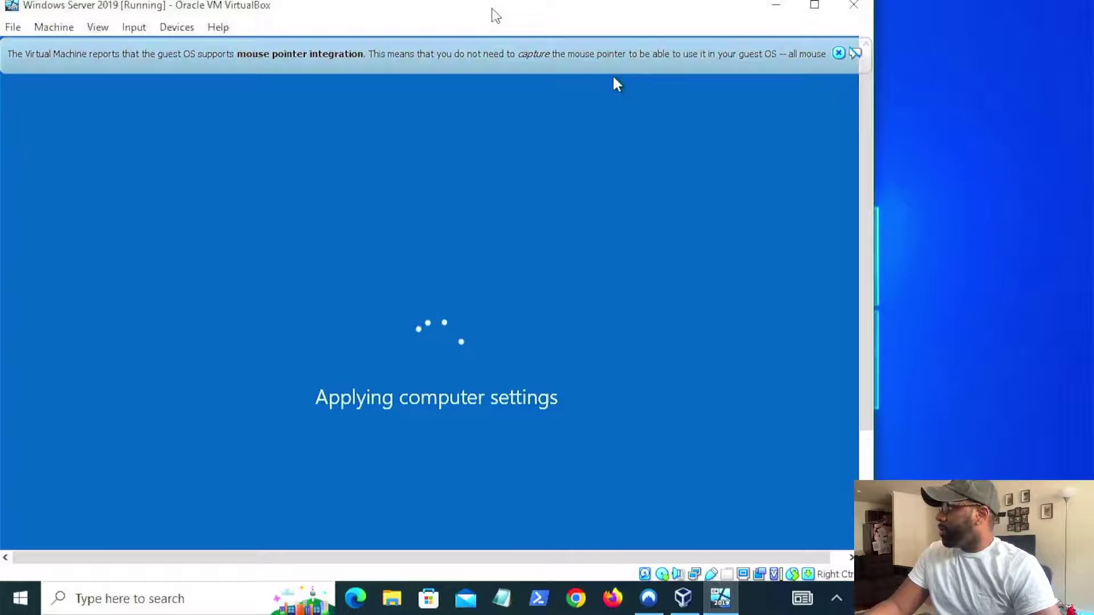
# - Reposition the VM window and dismiss the VirtualBox mouse-integration notice during the reboot
pyautogui.moveTo(495, 15); pyautogui.dragTo(600, 15)
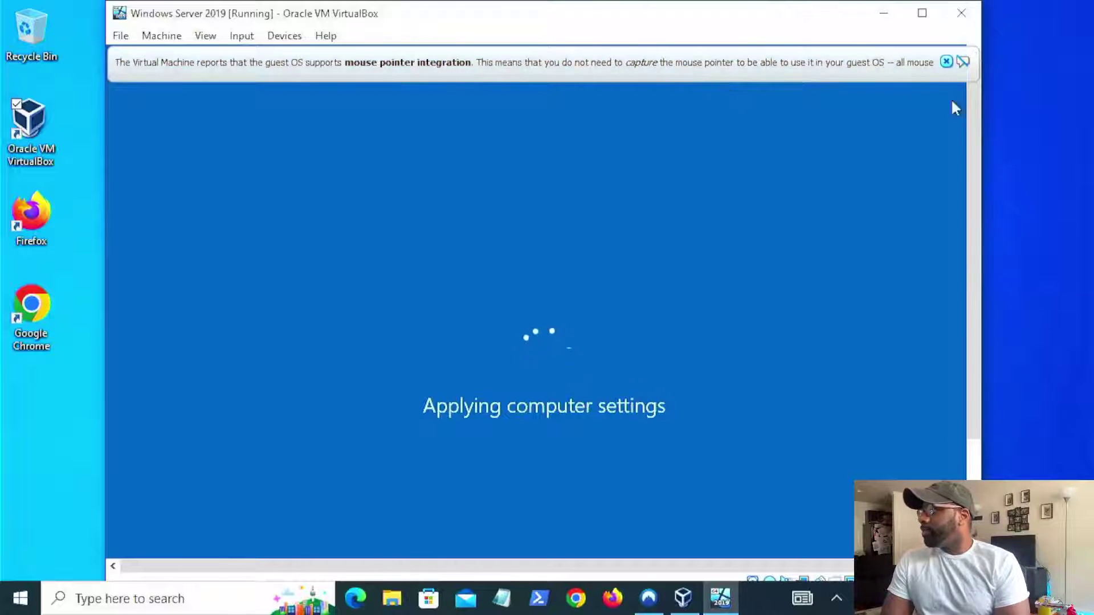
pyautogui.click(948, 63)
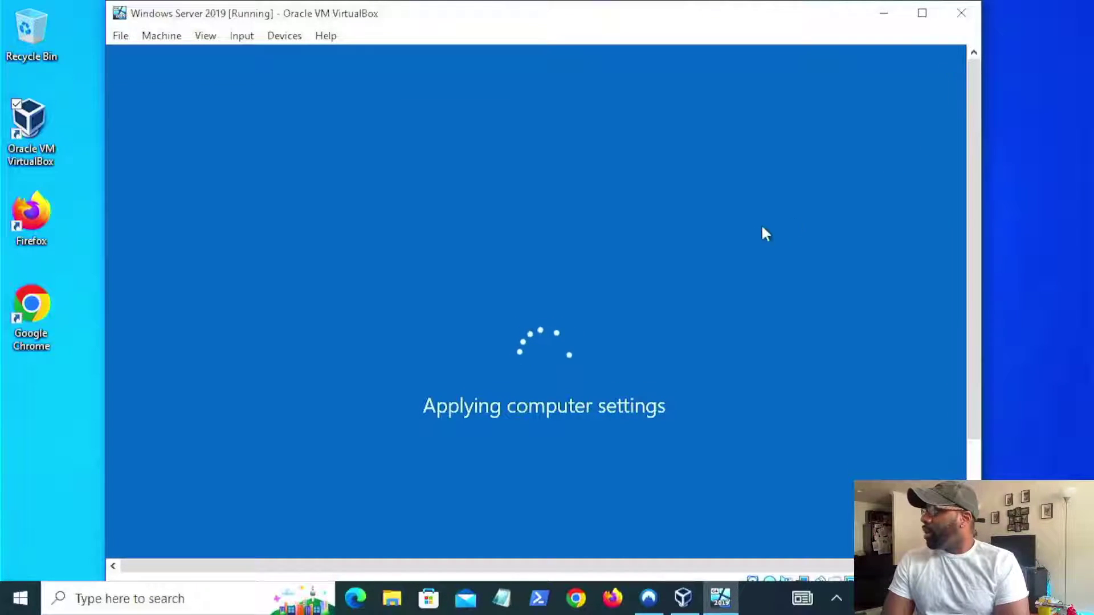
pyautogui.moveTo(659, 19); pyautogui.dragTo(673, 19)
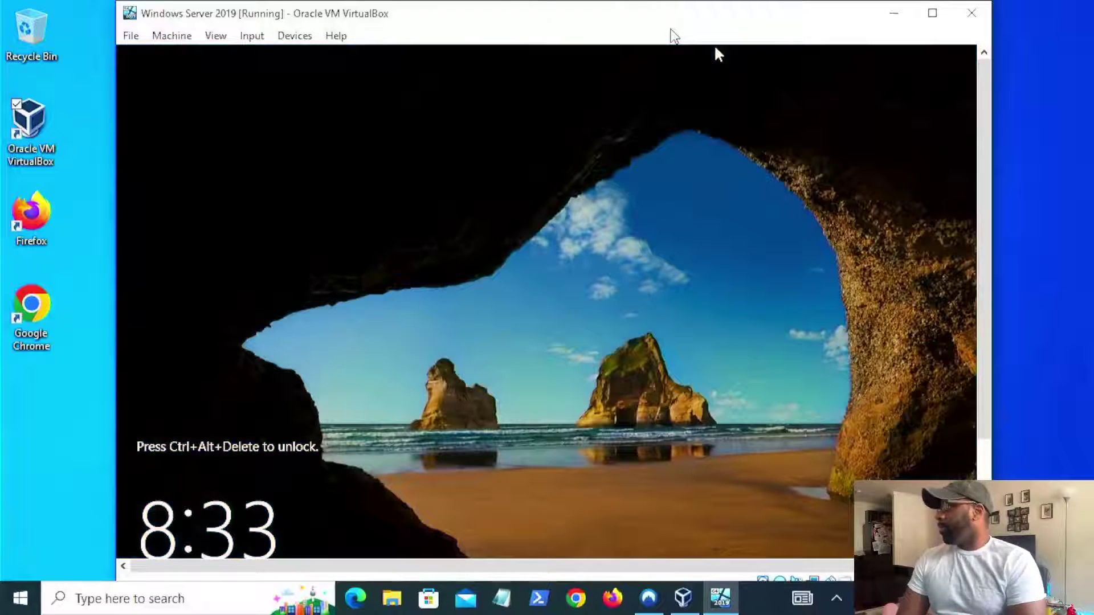
# - Send Ctrl-Alt-Del to the VM from VirtualBox's Input > Keyboard menu and reveal the account list
pyautogui.click(254, 36)
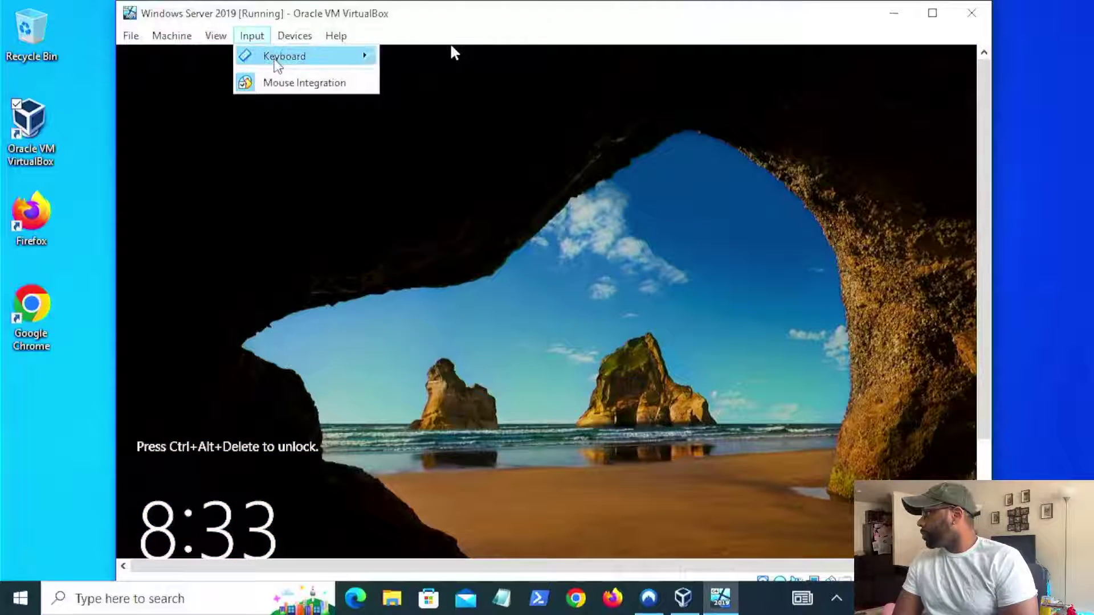
pyautogui.moveTo(285, 56)
pyautogui.click(428, 104)
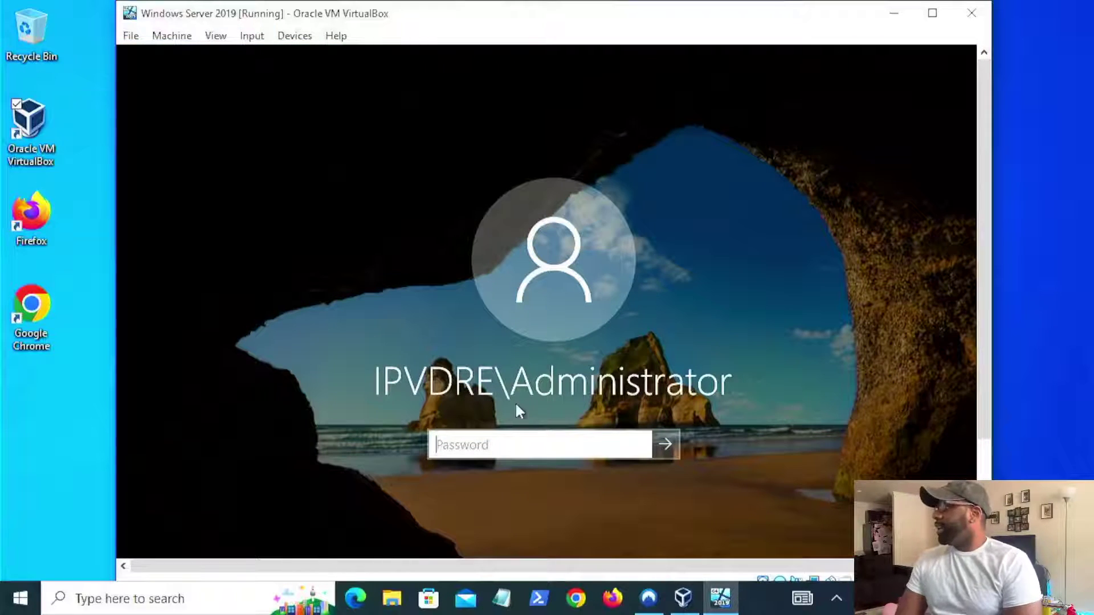
pyautogui.moveTo(984, 222); pyautogui.dragTo(975, 339)
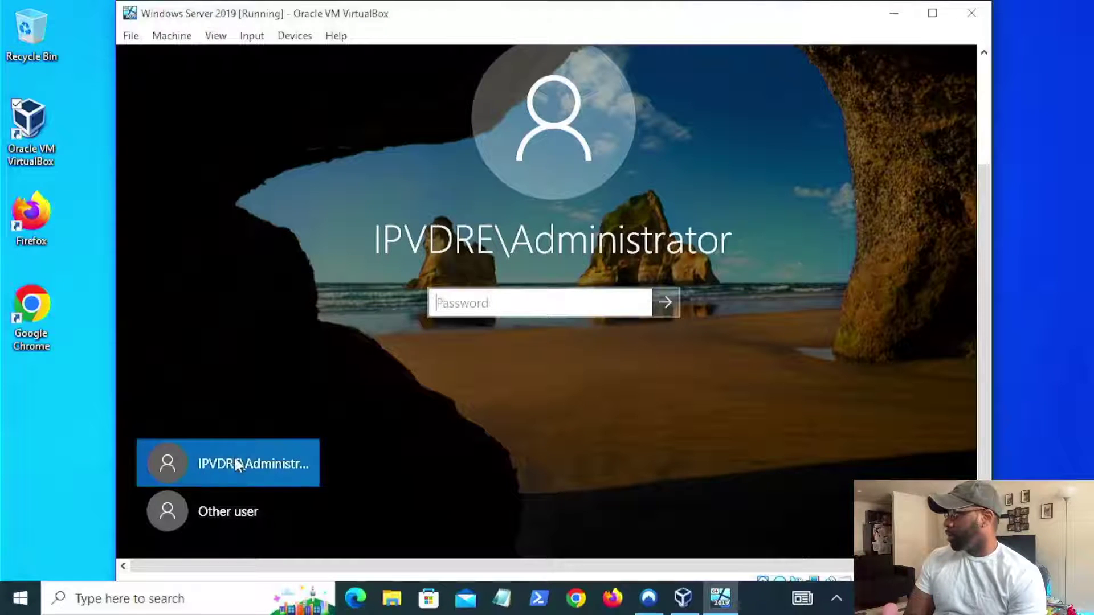
# - Choose Other user and type a domain user name beginning with IPVDRE\
pyautogui.click(224, 503)
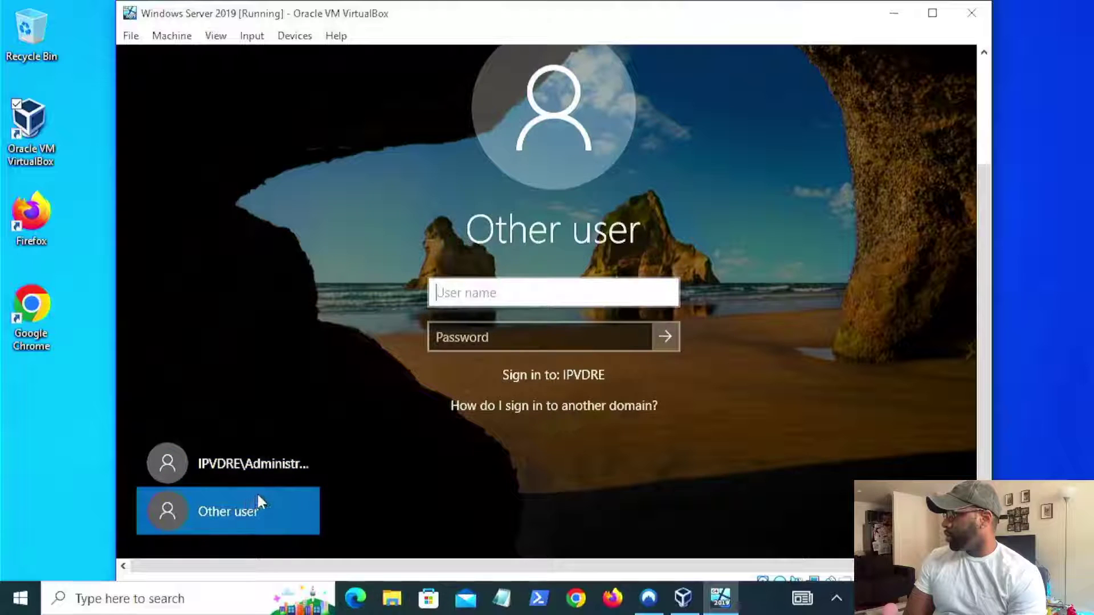
pyautogui.click(476, 294)
pyautogui.press('capslock')
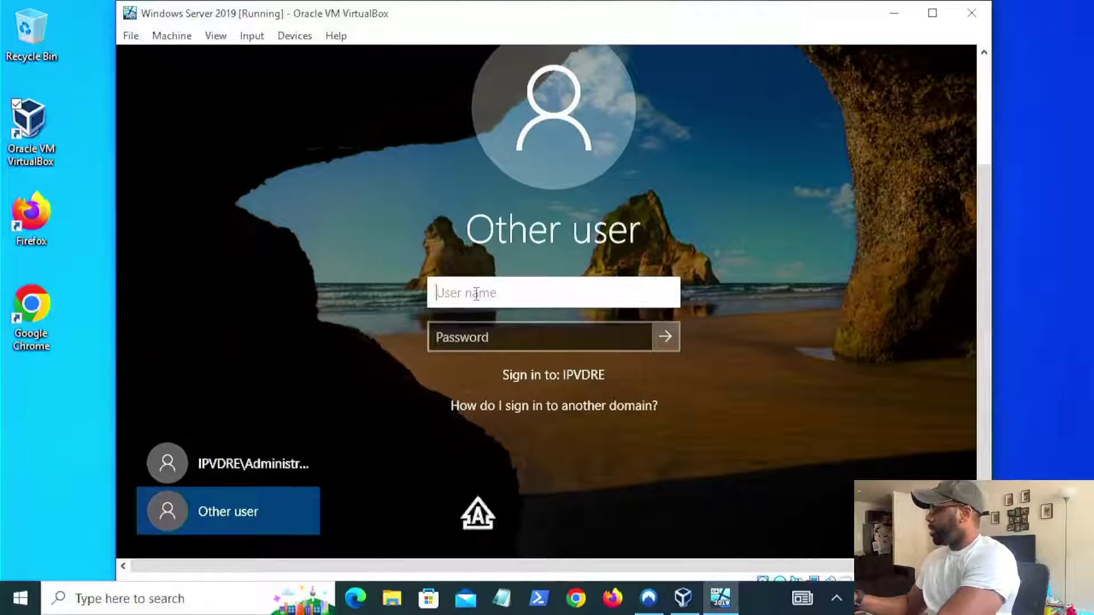
pyautogui.write('IPVDRE')
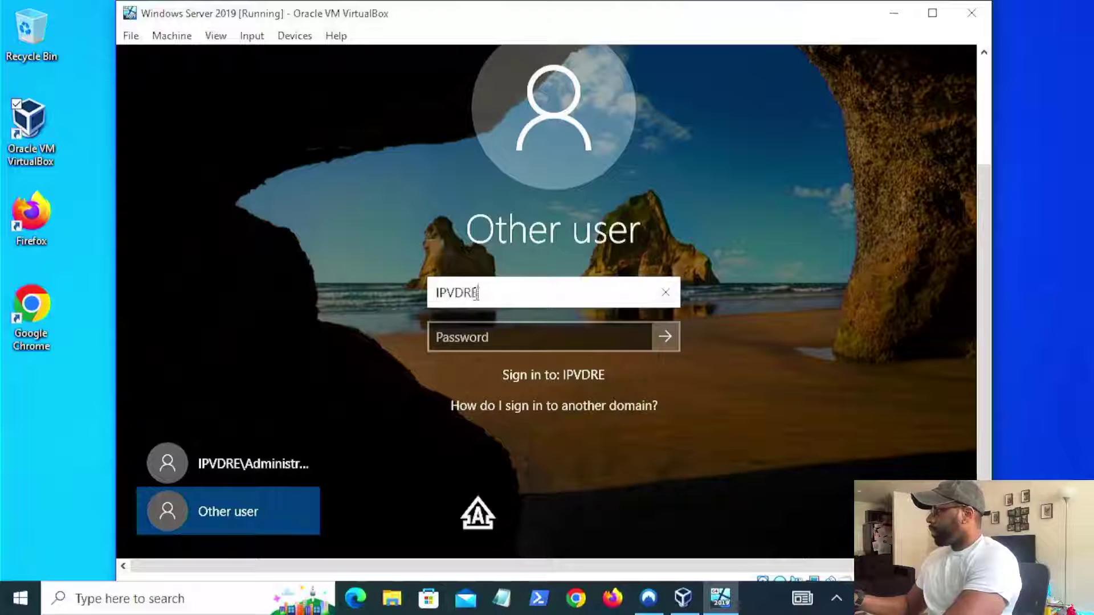
pyautogui.write('\\')
pyautogui.press('capslock')
pyautogui.press('capslock')
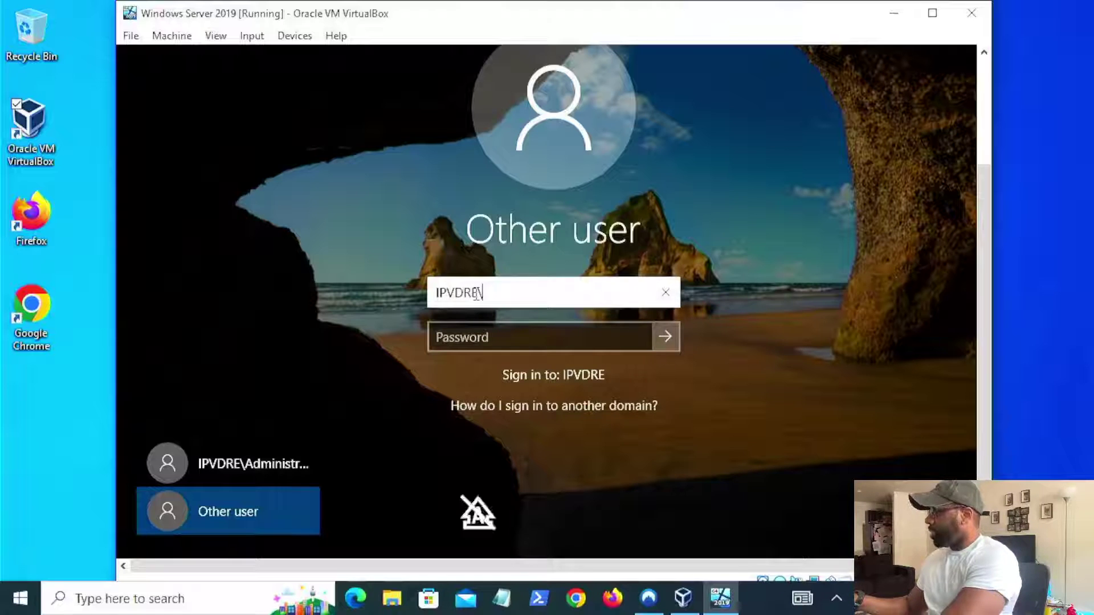
pyautogui.write('AD')
pyautogui.press('BackSpace')
pyautogui.press('BackSpace')
pyautogui.write('NOC')
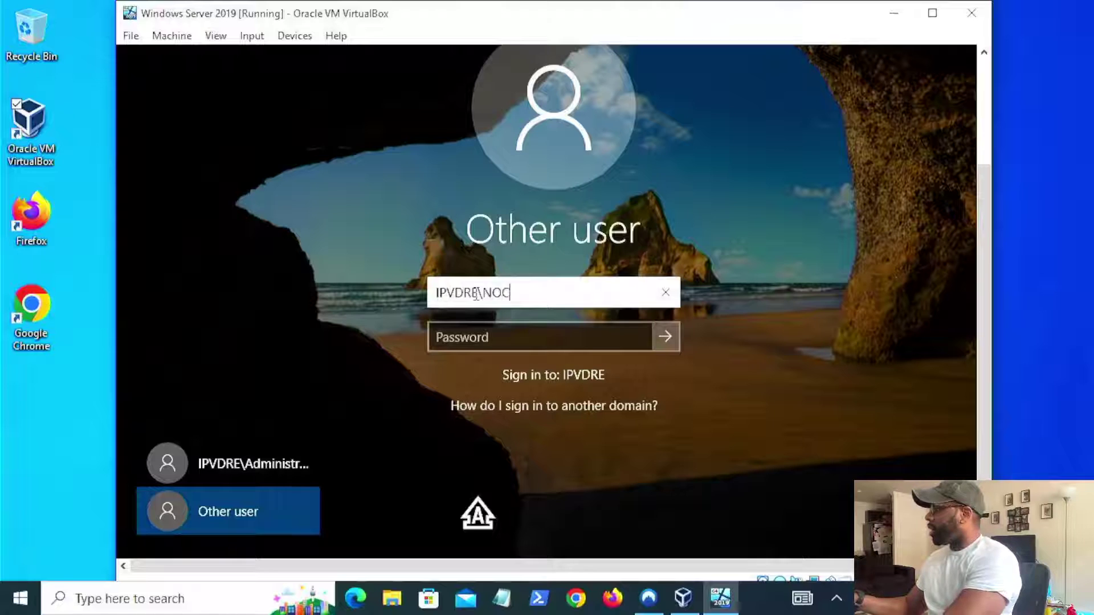
pyautogui.press('capslock')
pyautogui.write('tech 1')
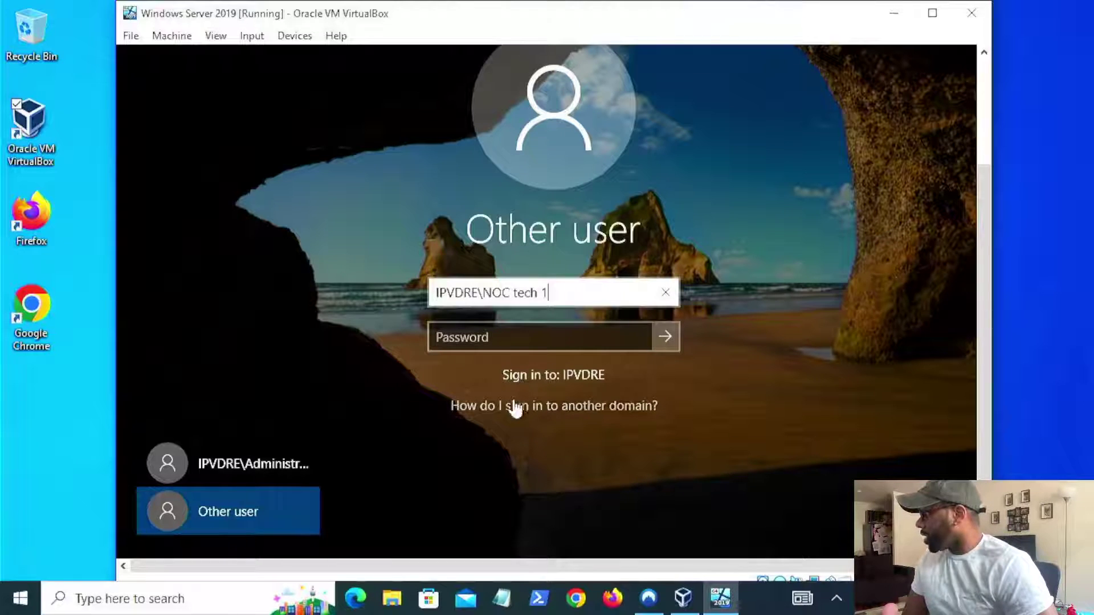
# - View the sign-in help, delete the typed user name, and pick the domain Administrator account
pyautogui.click(525, 407)
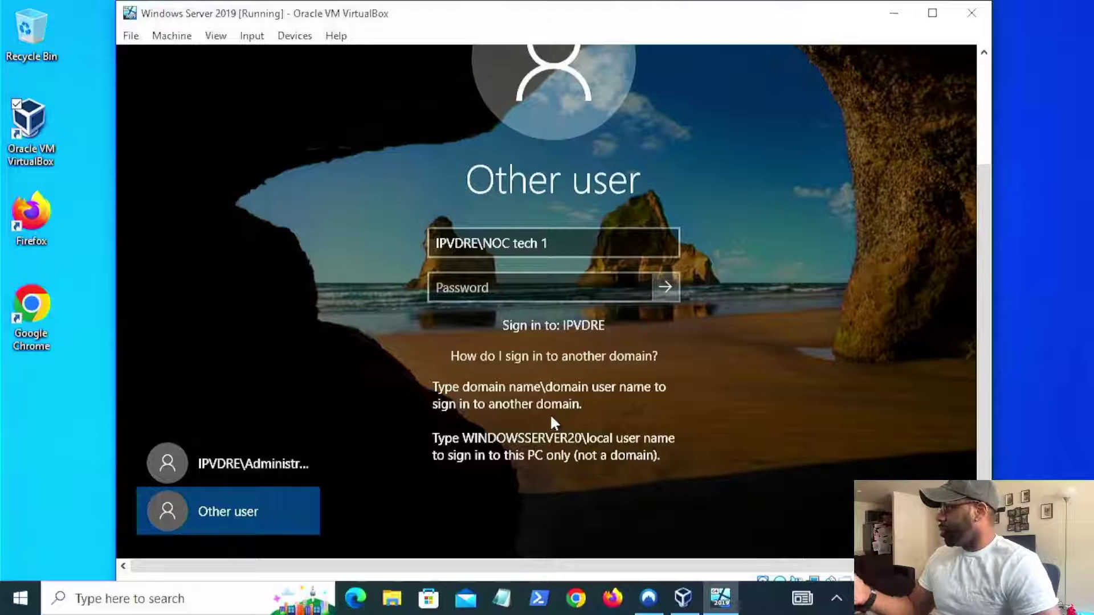
pyautogui.click(575, 239)
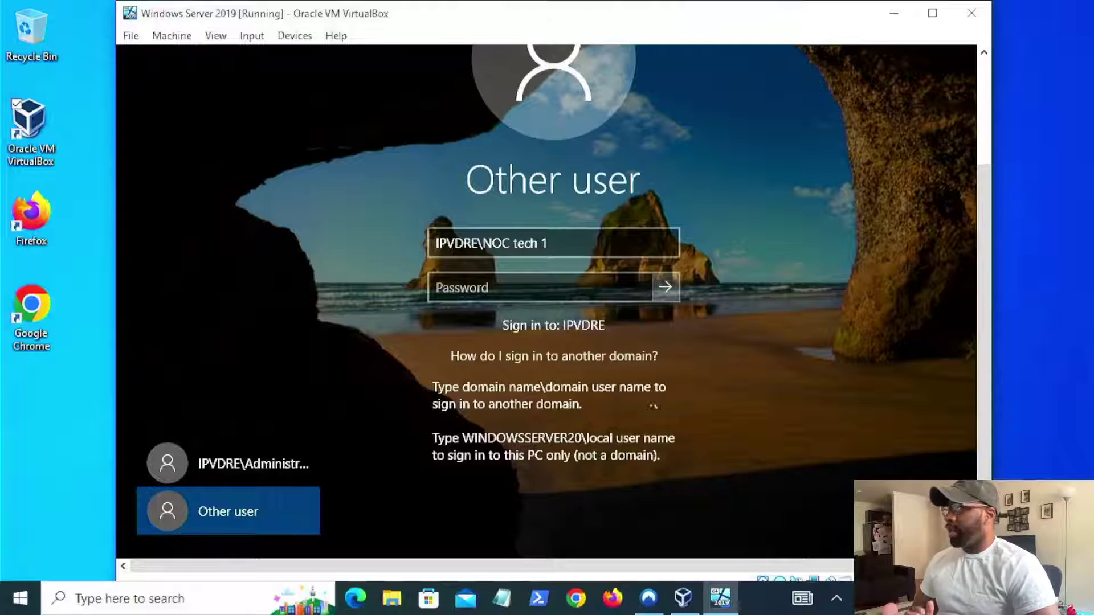
pyautogui.moveTo(567, 247); pyautogui.dragTo(416, 255)
pyautogui.press('BackSpace')
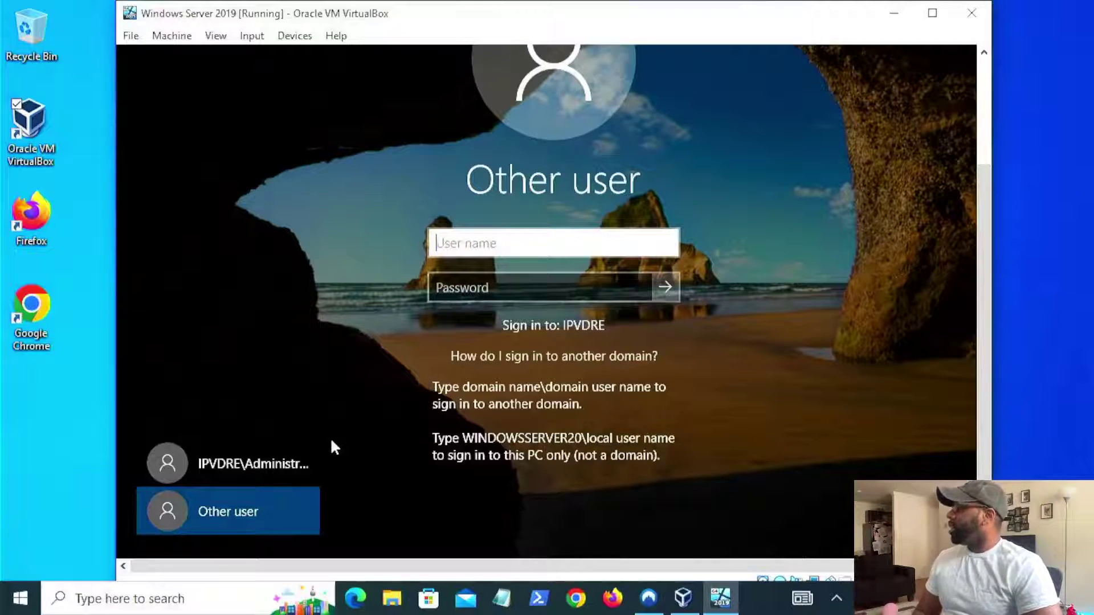
pyautogui.click(289, 456)
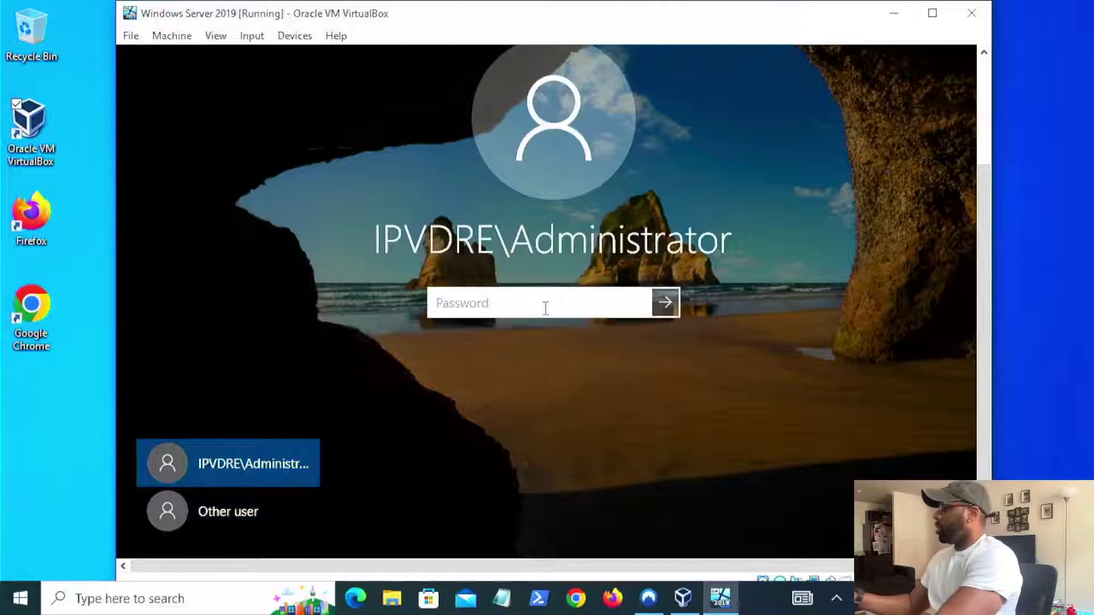
# - Enter the IPVDRE\Administrator password and submit it to sign in
pyautogui.press('capslock')
pyautogui.press('capslock')
pyautogui.write('password1')
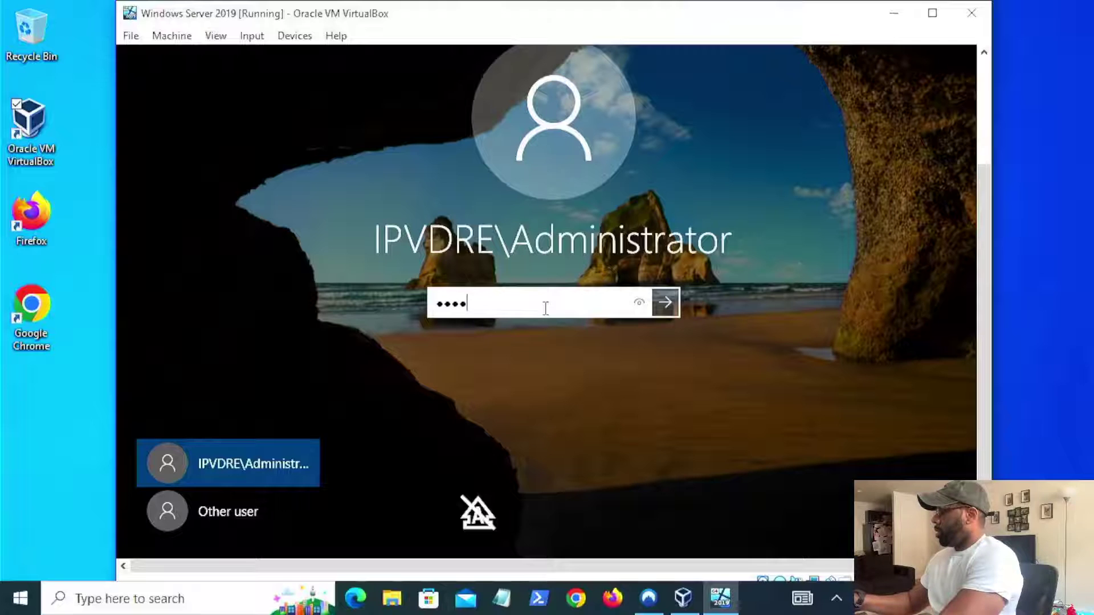
pyautogui.press('Return')
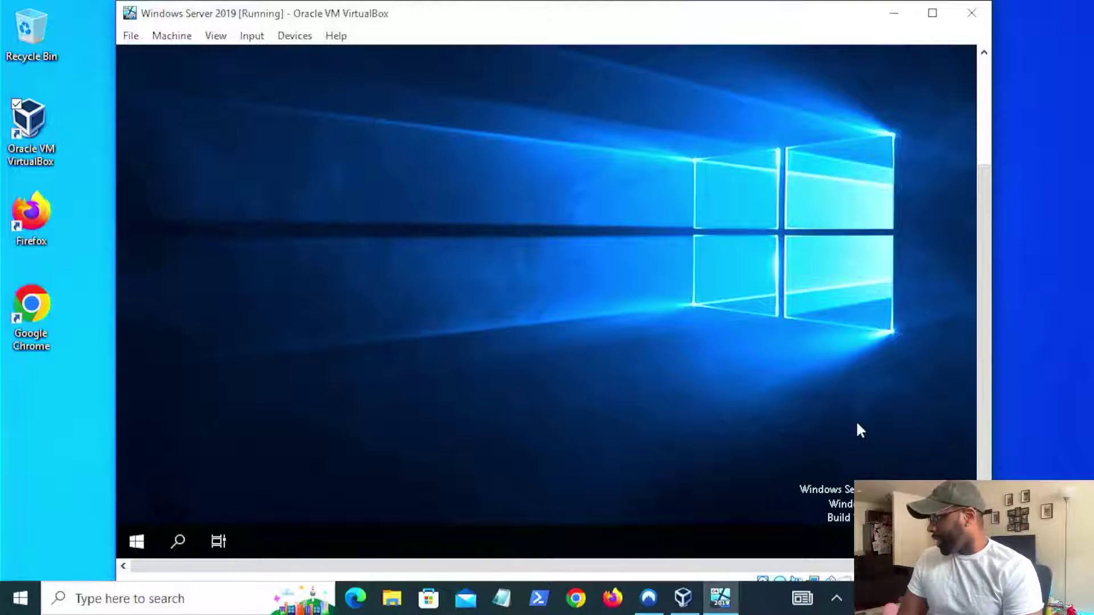
# - Close the Windows Admin Center pop-up and scroll through the Server Manager Dashboard
pyautogui.moveTo(982, 274); pyautogui.dragTo(967, 332)
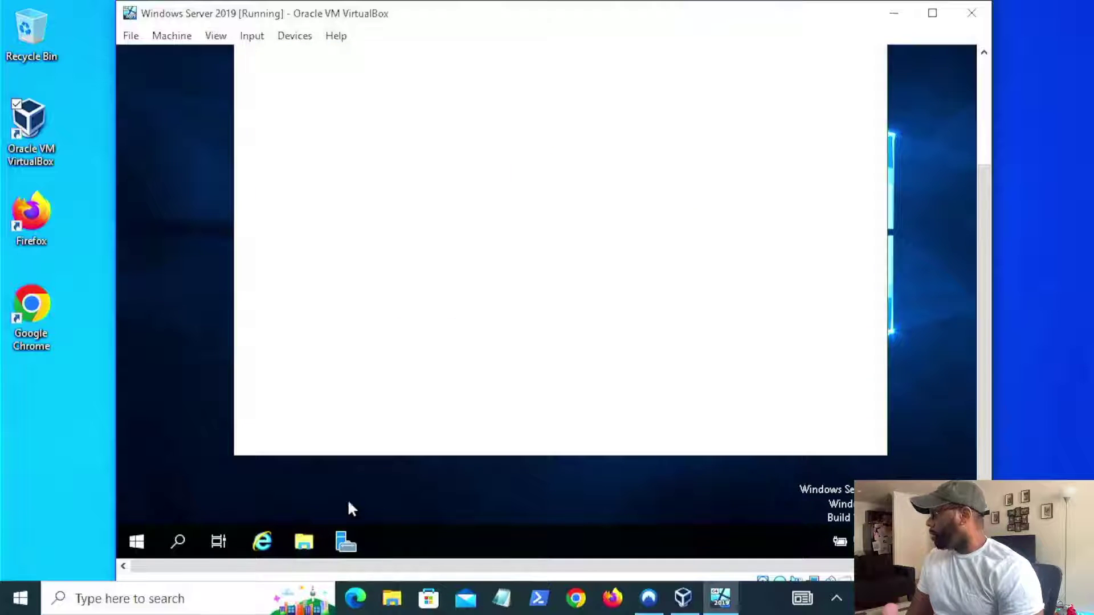
pyautogui.scroll(2, 986, 337)
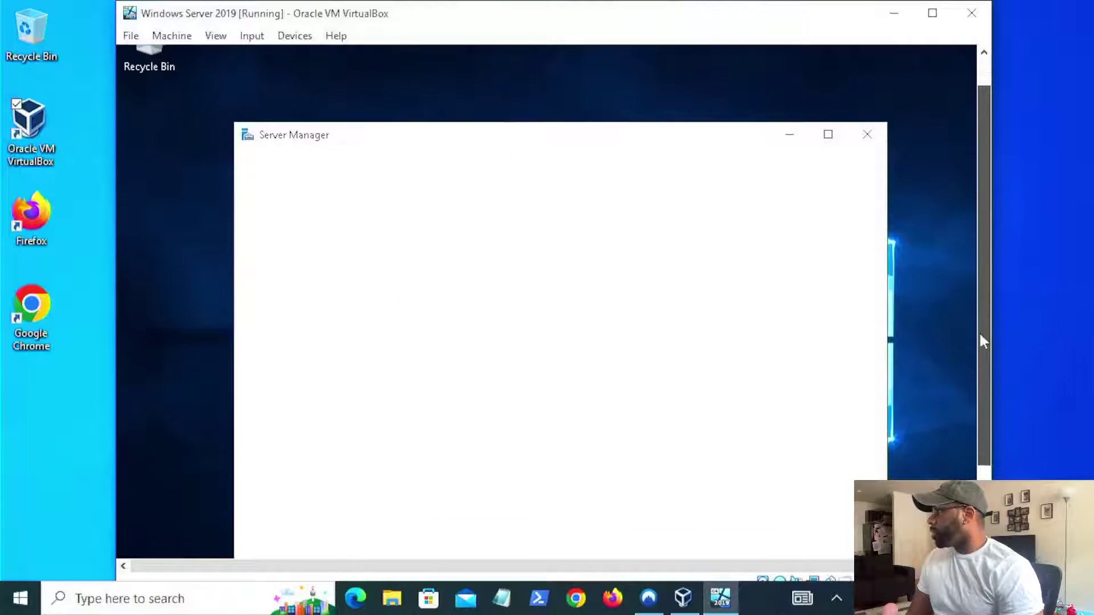
pyautogui.scroll(-1, 979, 342)
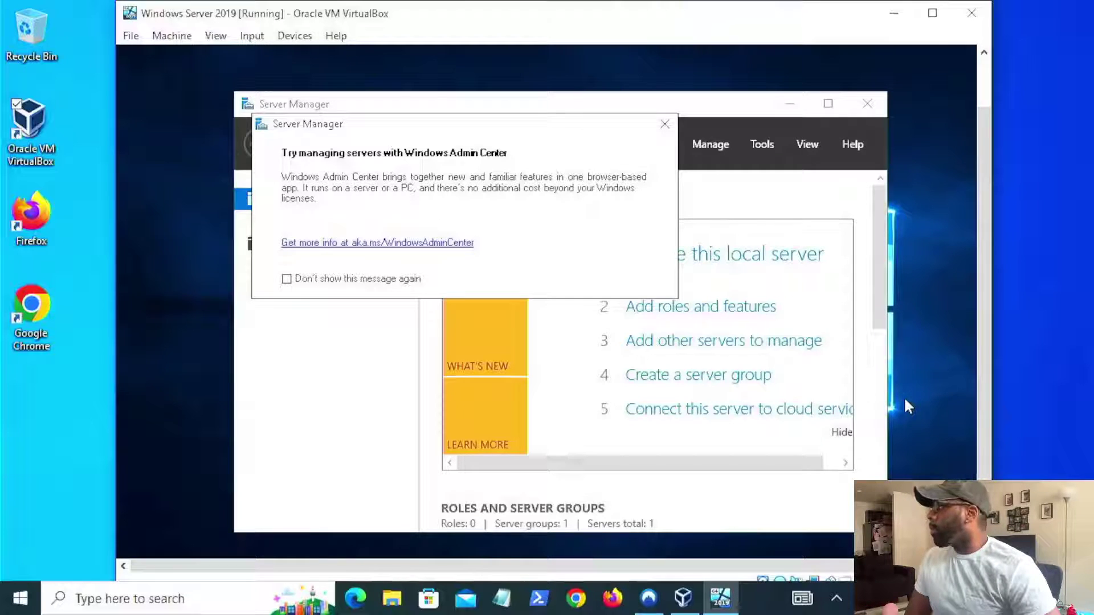
pyautogui.click(665, 124)
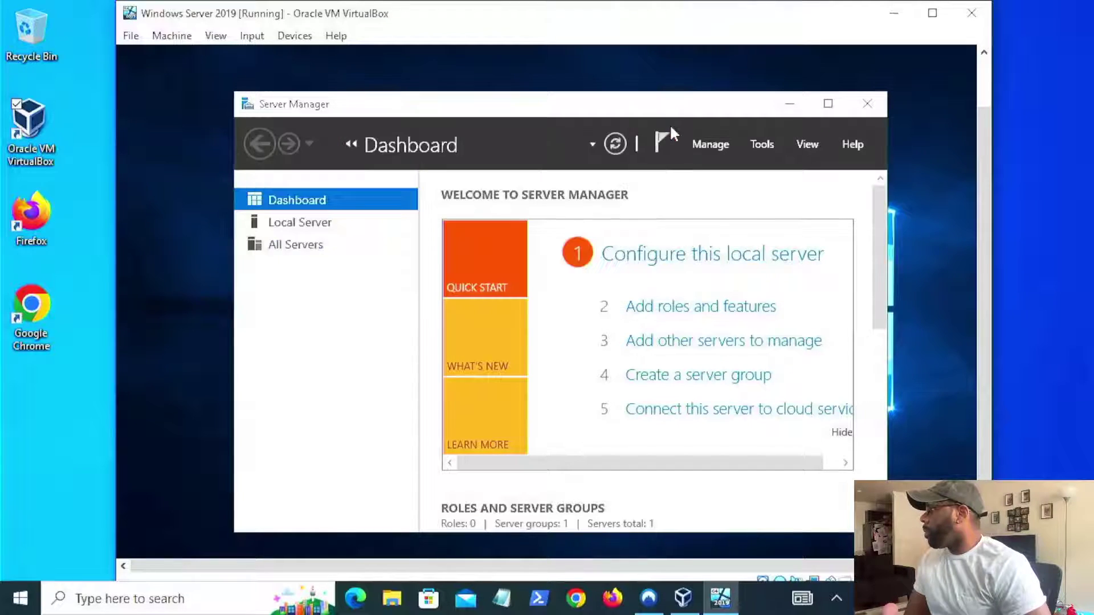
pyautogui.moveTo(882, 280); pyautogui.dragTo(886, 376)
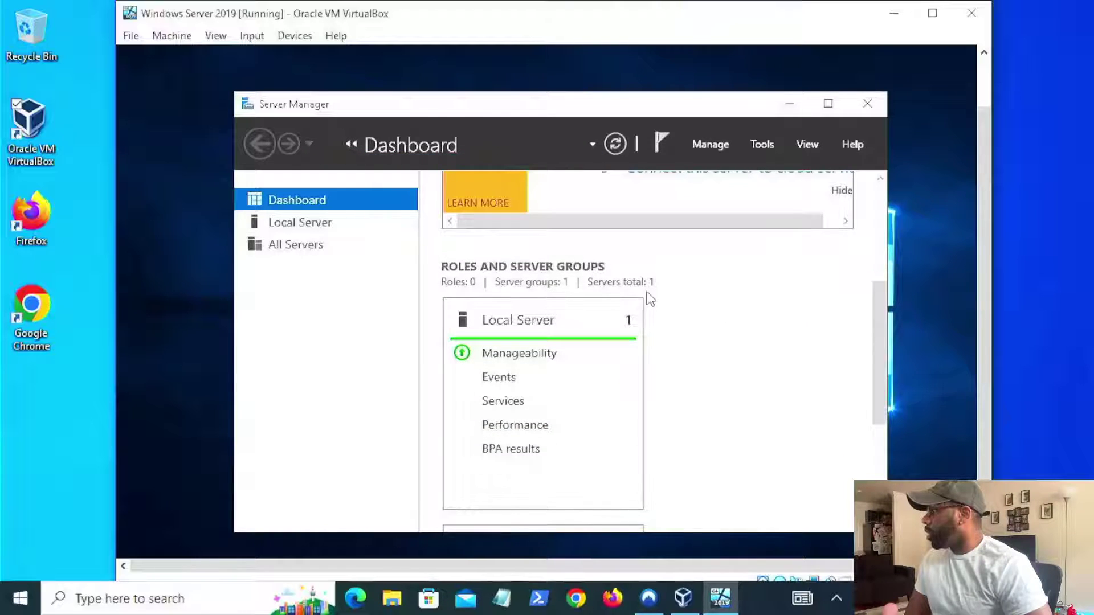
pyautogui.moveTo(881, 376); pyautogui.dragTo(888, 189)
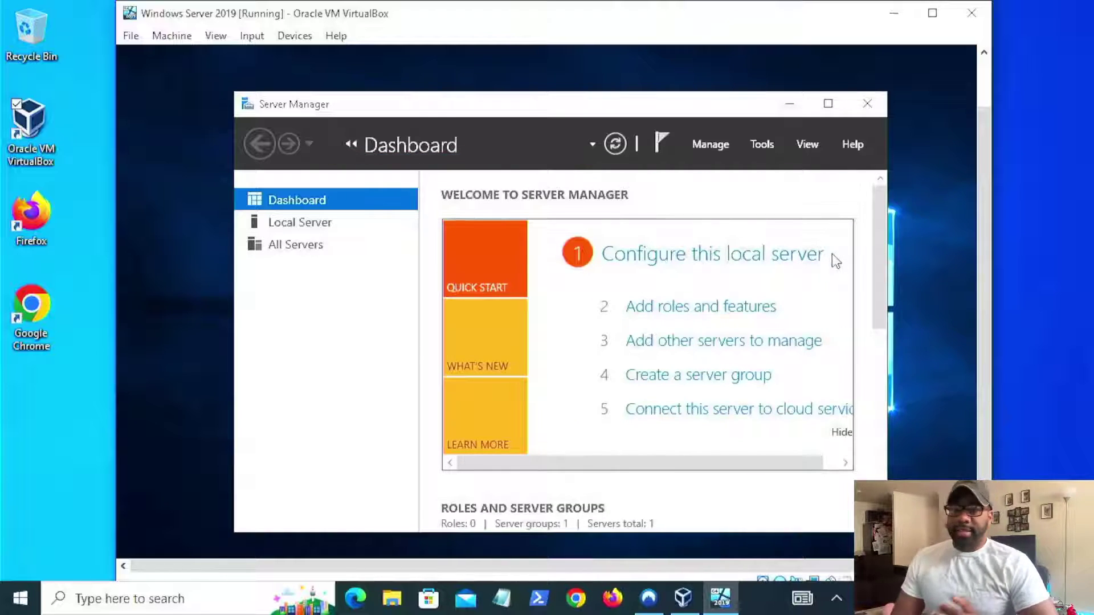